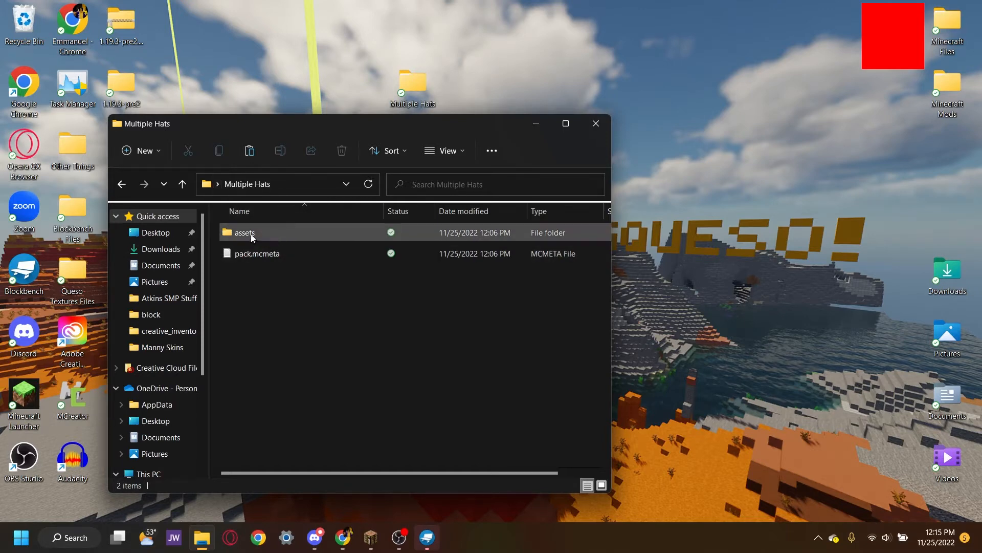
Examine the Multiple Hats resource pack: its pack.mcmeta file and the contents of the assets and minecraft folders.
{"action": "left_click", "coordinate": [284, 252]}
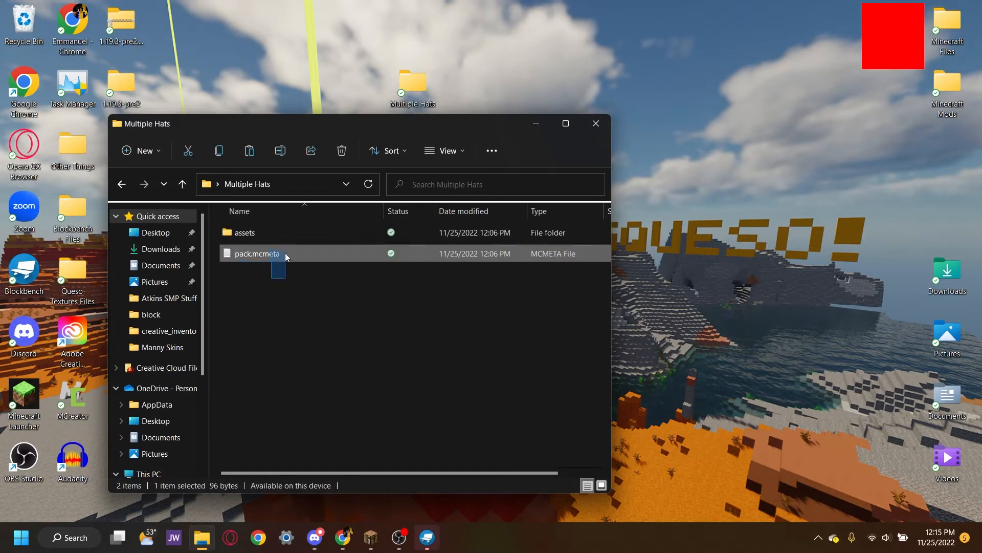
{"action": "left_click", "coordinate": [217, 266]}
{"action": "double_click", "coordinate": [315, 235]}
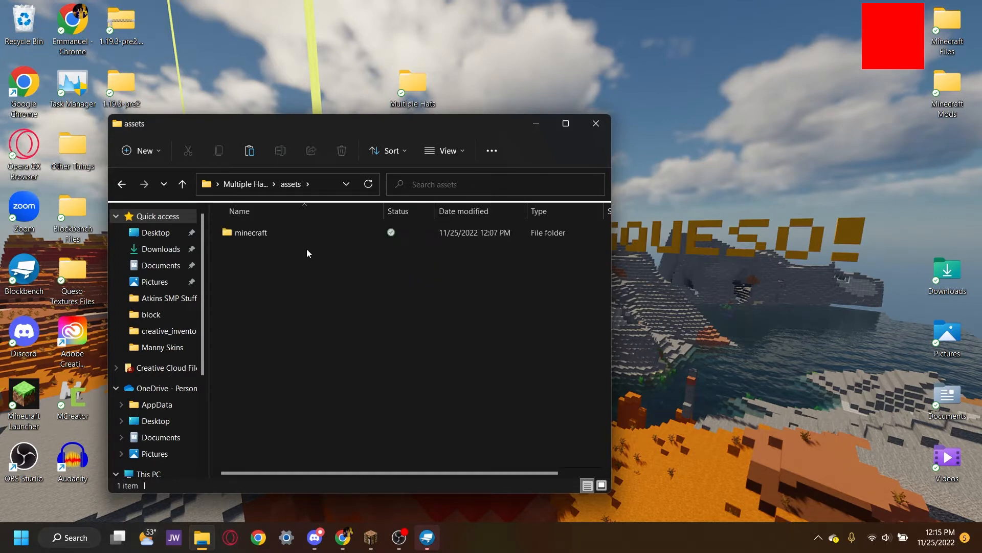
{"action": "left_click", "coordinate": [294, 238]}
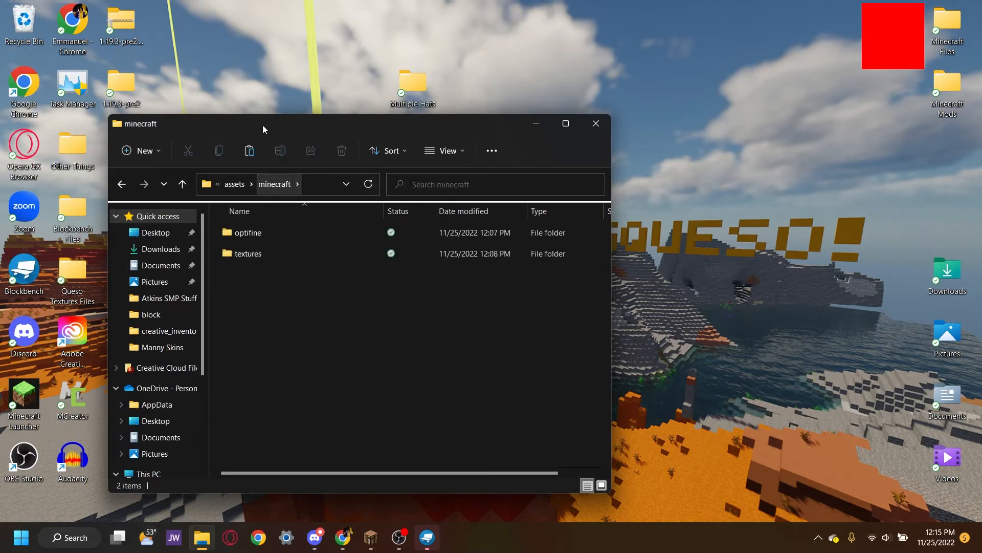
{"action": "left_click", "coordinate": [231, 185]}
{"action": "left_click", "coordinate": [238, 185]}
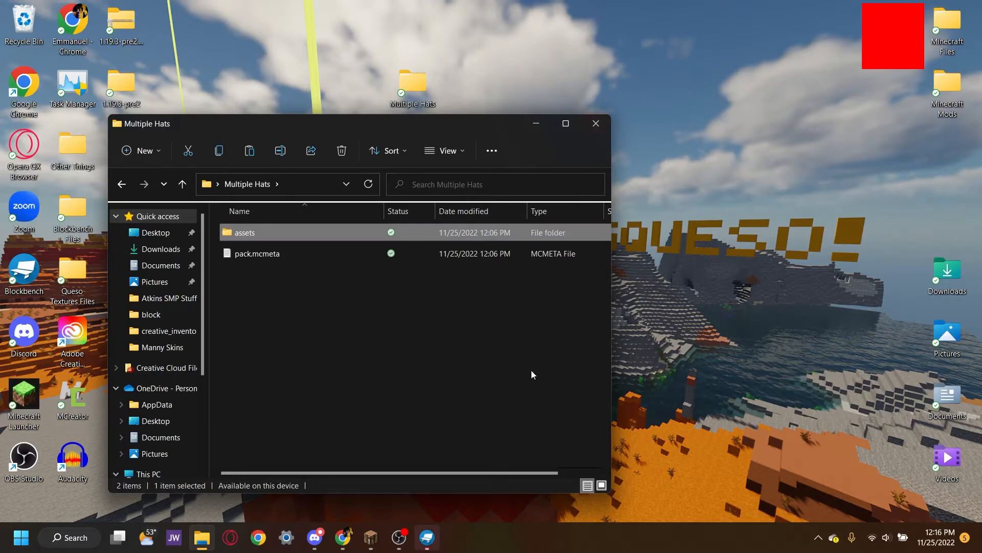
{"action": "left_click", "coordinate": [756, 325]}
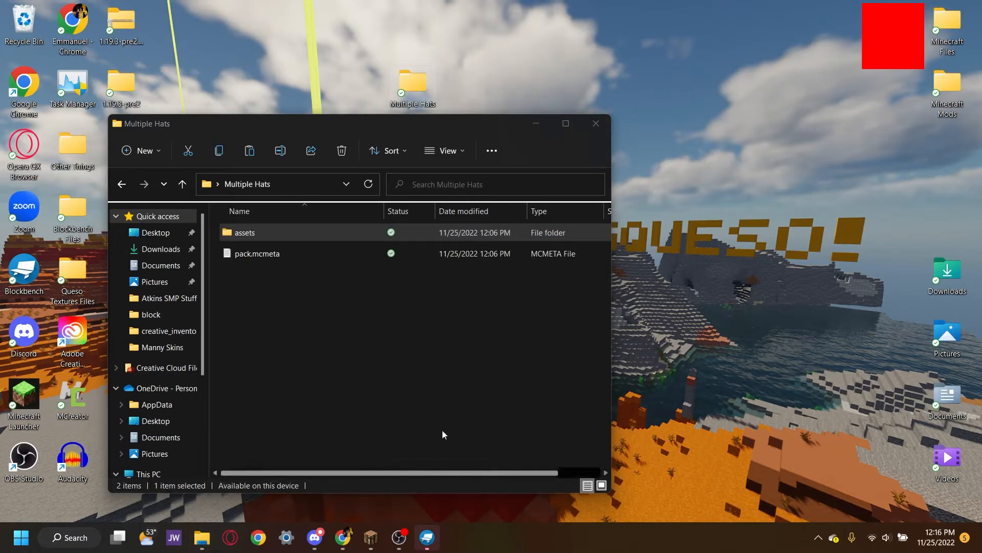
Switch to Blockbench and create a new Java Block/Item model with the file name hat1.
{"action": "left_click", "coordinate": [428, 538]}
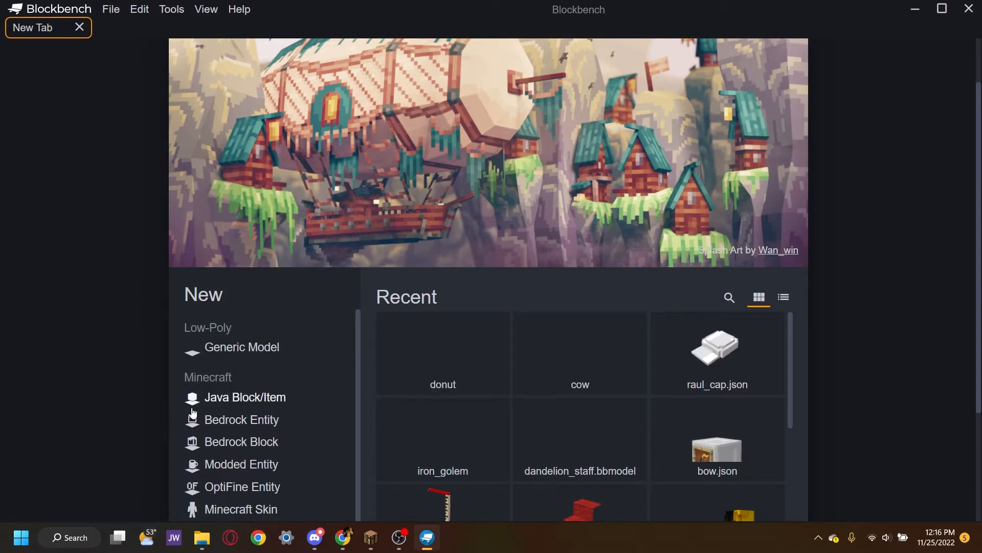
{"action": "left_click", "coordinate": [250, 405]}
{"action": "scroll", "coordinate": [388, 353], "scroll_direction": "down", "scroll_amount": 3}
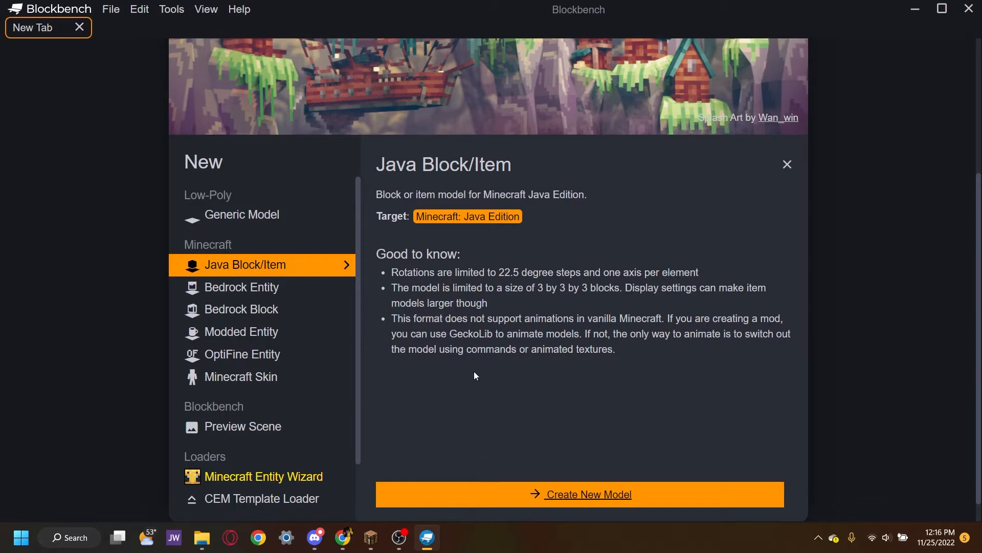
{"action": "left_click", "coordinate": [548, 494]}
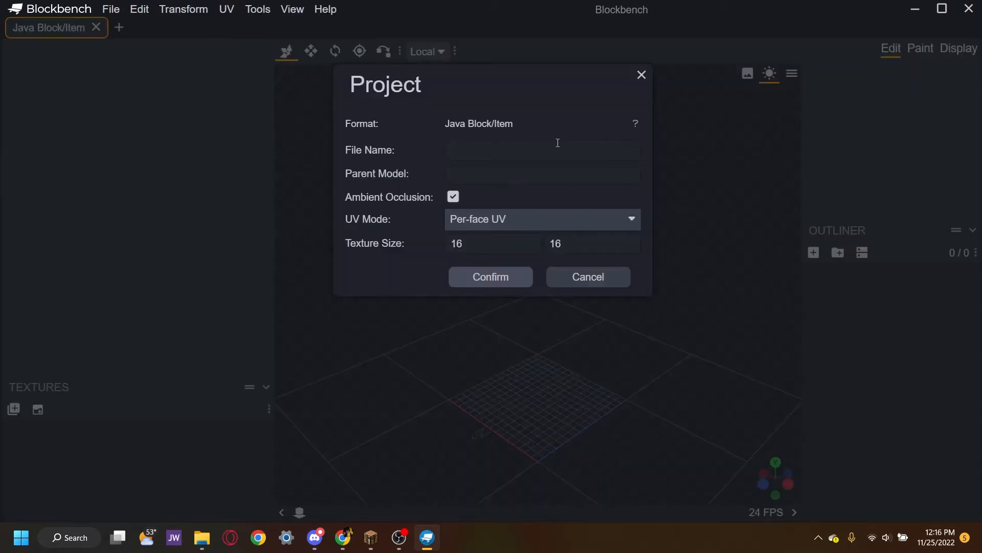
{"action": "left_click", "coordinate": [478, 152]}
{"action": "type", "text": "hat1"}
{"action": "left_click", "coordinate": [501, 284]}
Add a group named base to the outliner with a cube inside it.
{"action": "left_click_drag", "start_coordinate": [514, 411], "coordinate": [516, 372]}
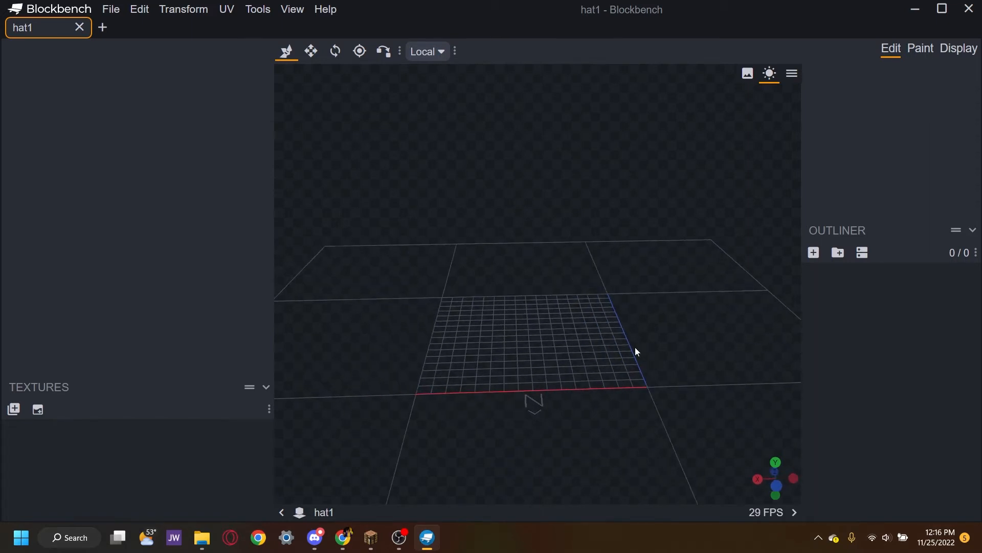
{"action": "left_click_drag", "start_coordinate": [637, 352], "coordinate": [787, 284]}
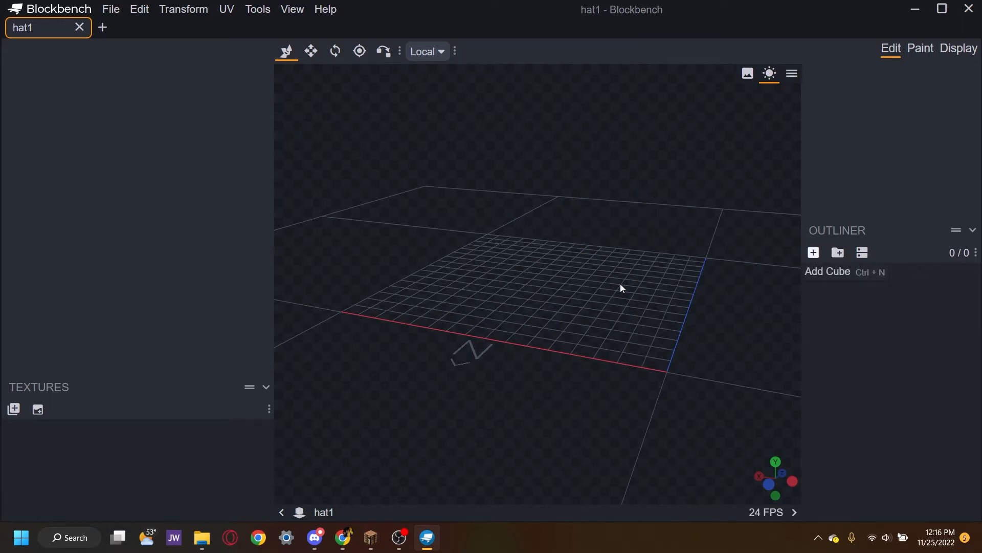
{"action": "left_click", "coordinate": [839, 254]}
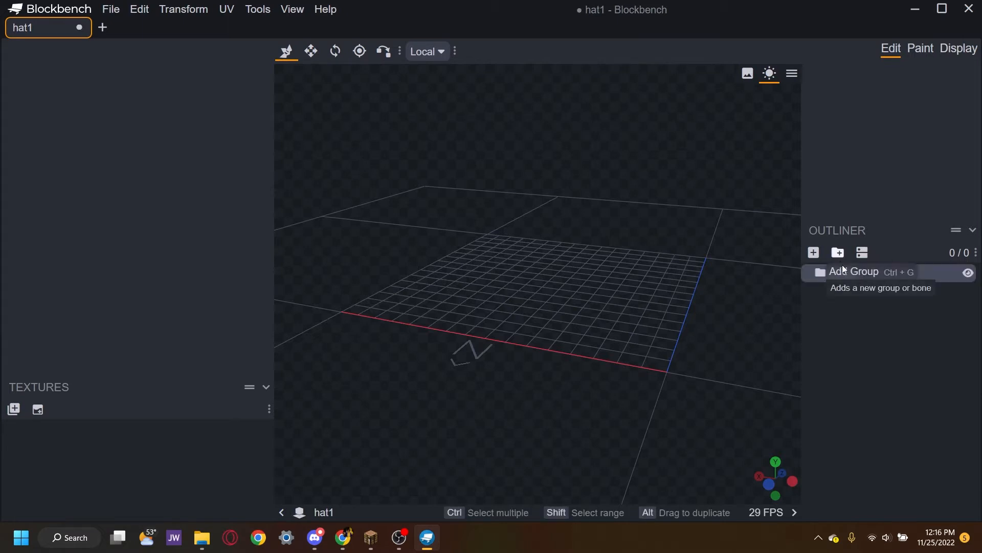
{"action": "double_click", "coordinate": [847, 273]}
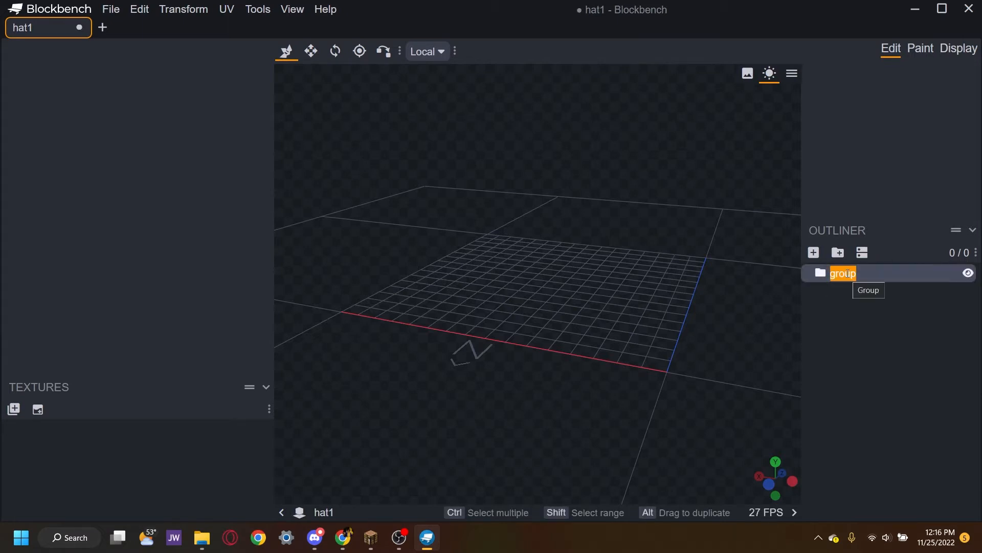
{"action": "type", "text": "base"}
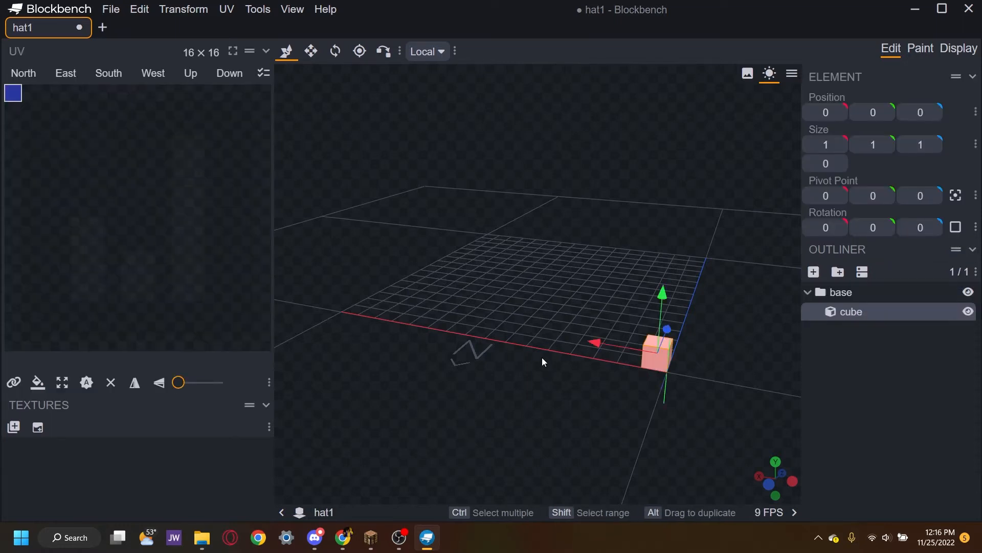
Resize the cube in the base group to 16 × 1 × 16 so it covers the whole grid as the hat's brim.
{"action": "left_click_drag", "start_coordinate": [542, 327], "coordinate": [563, 338]}
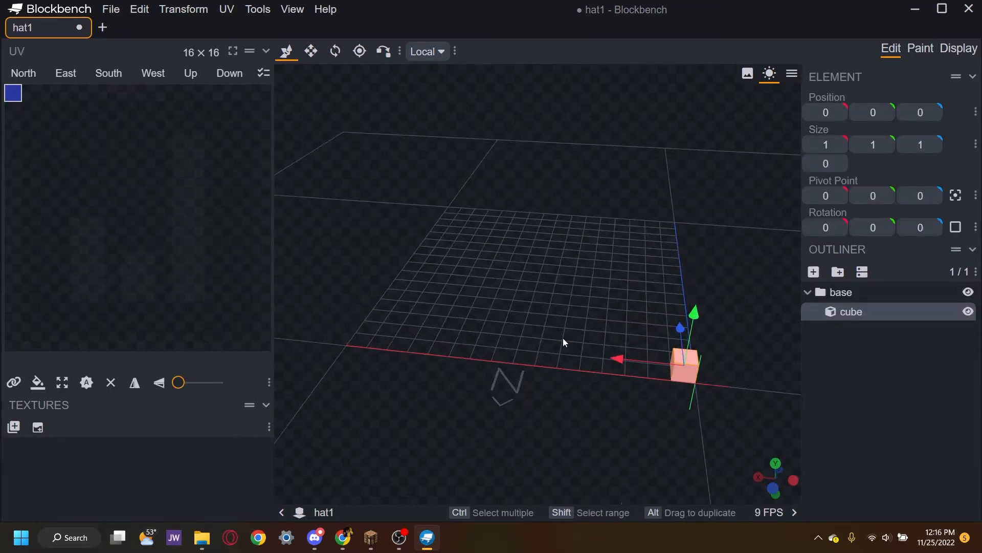
{"action": "right_click_drag", "start_coordinate": [563, 337], "coordinate": [520, 344]}
{"action": "left_click", "coordinate": [310, 52]}
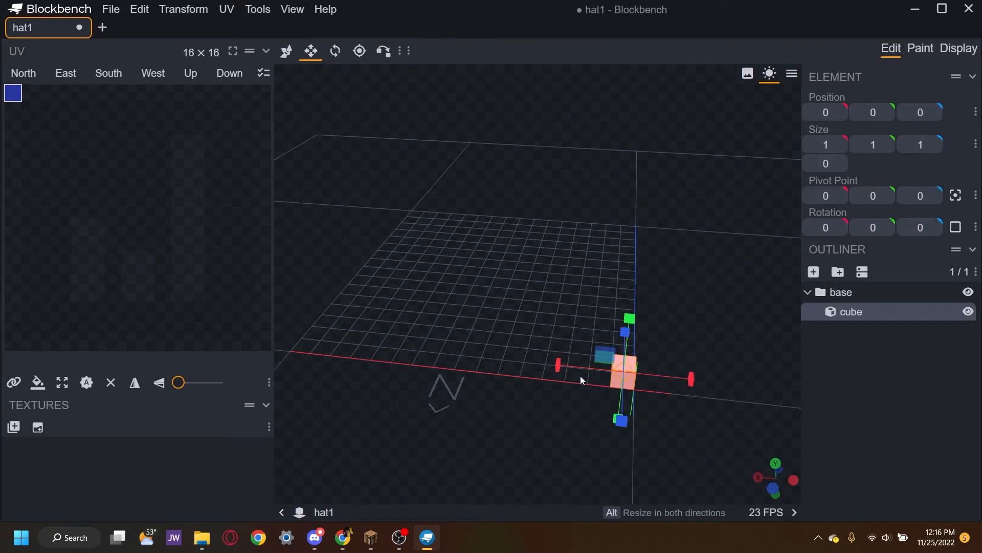
{"action": "left_click_drag", "start_coordinate": [533, 263], "coordinate": [241, 343]}
{"action": "left_click_drag", "start_coordinate": [632, 210], "coordinate": [762, 313]}
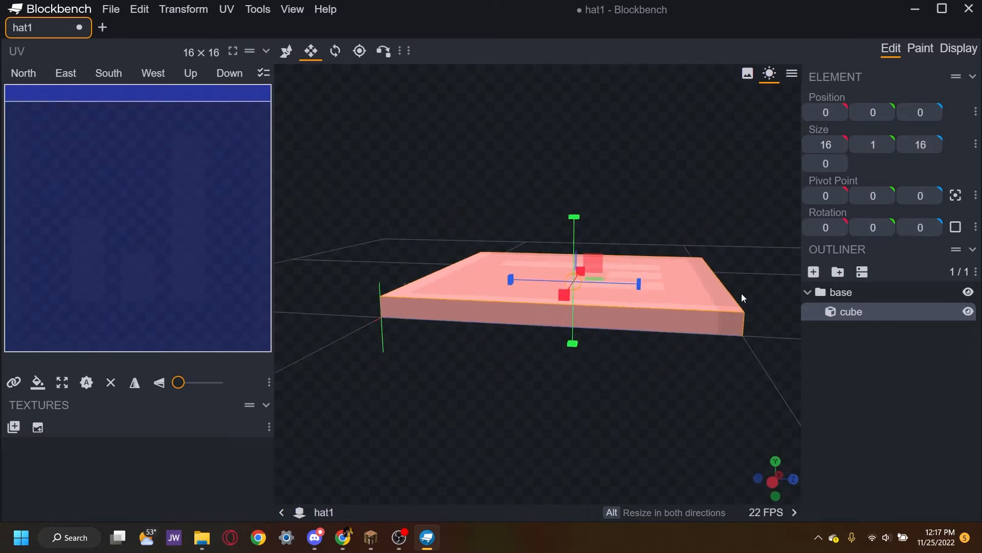
Duplicate the brim cube, raise the copy by 1 and shrink it evenly to 12 × 1 × 12, centred on the brim.
{"action": "key", "text": "ctrl+d"}
{"action": "key", "text": "v"}
{"action": "left_click_drag", "start_coordinate": [573, 216], "coordinate": [513, 169]}
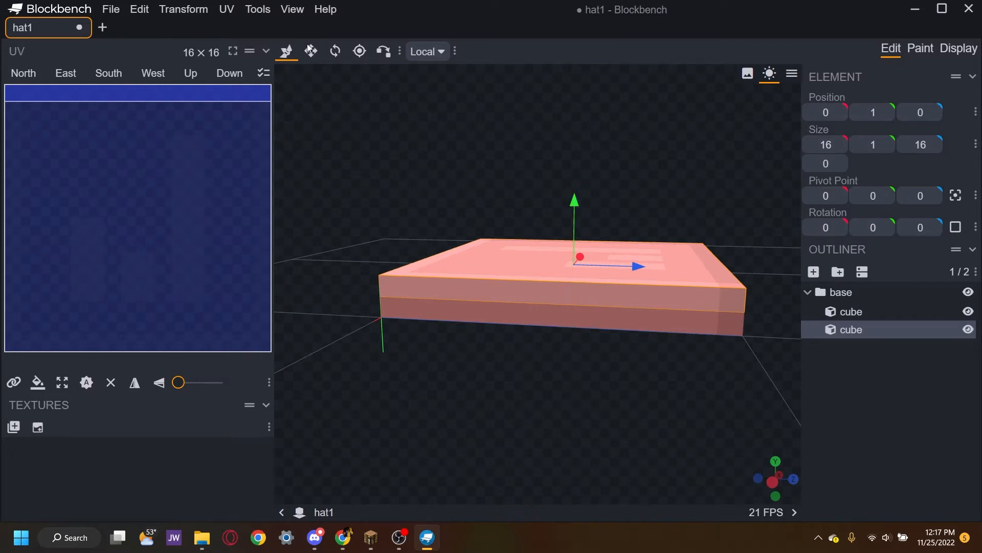
{"action": "key", "text": "s"}
{"action": "left_click_drag", "start_coordinate": [634, 268], "coordinate": [596, 263], "text": "alt"}
{"action": "left_click_drag", "start_coordinate": [683, 226], "coordinate": [585, 275]}
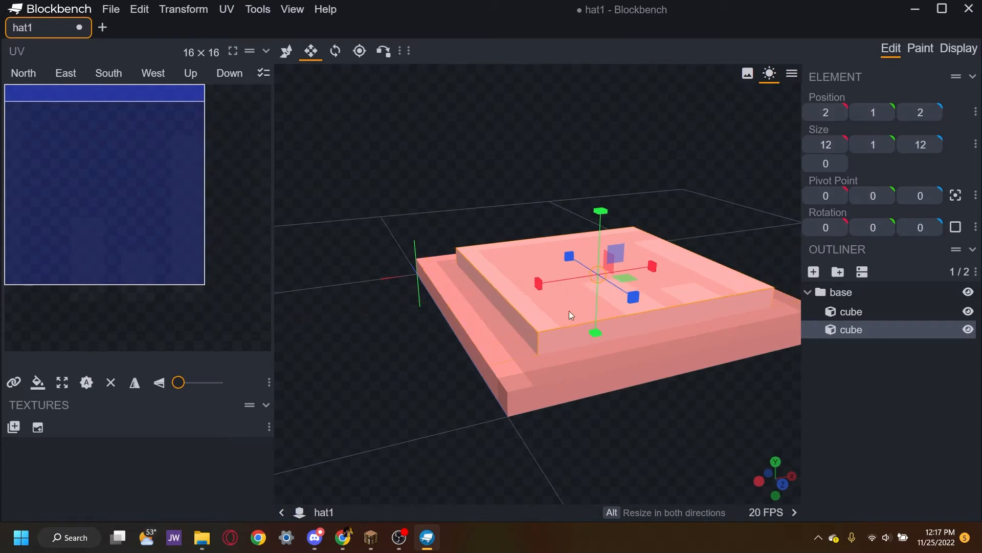
Give the upper cube the Light Blue marker color and extend it upward to a height of 11.
{"action": "right_click", "coordinate": [569, 311]}
{"action": "mouse_move", "coordinate": [607, 244]}
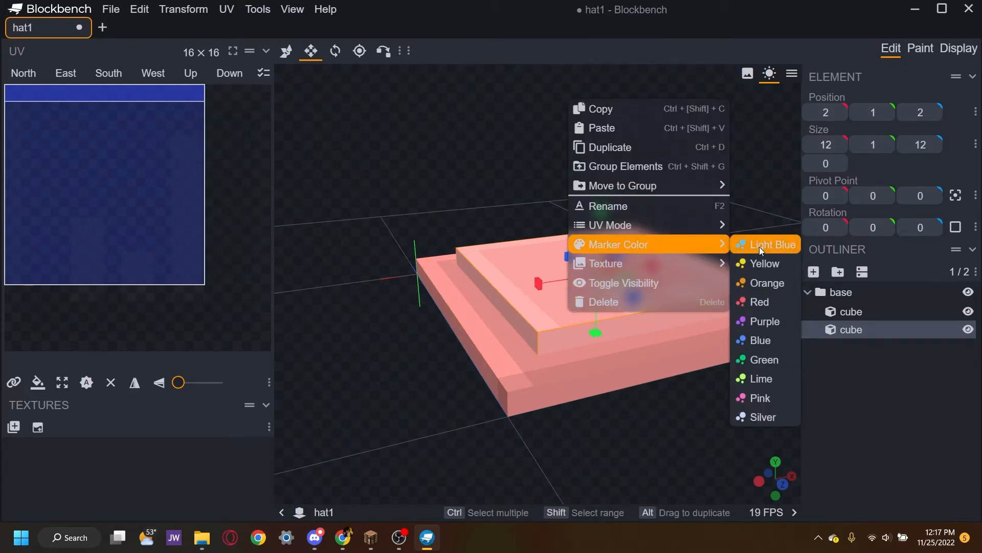
{"action": "left_click", "coordinate": [759, 246]}
{"action": "left_click_drag", "start_coordinate": [601, 211], "coordinate": [414, 281]}
{"action": "scroll", "coordinate": [377, 340], "scroll_direction": "down", "scroll_amount": 5}
{"action": "left_click_drag", "start_coordinate": [404, 319], "coordinate": [638, 454]}
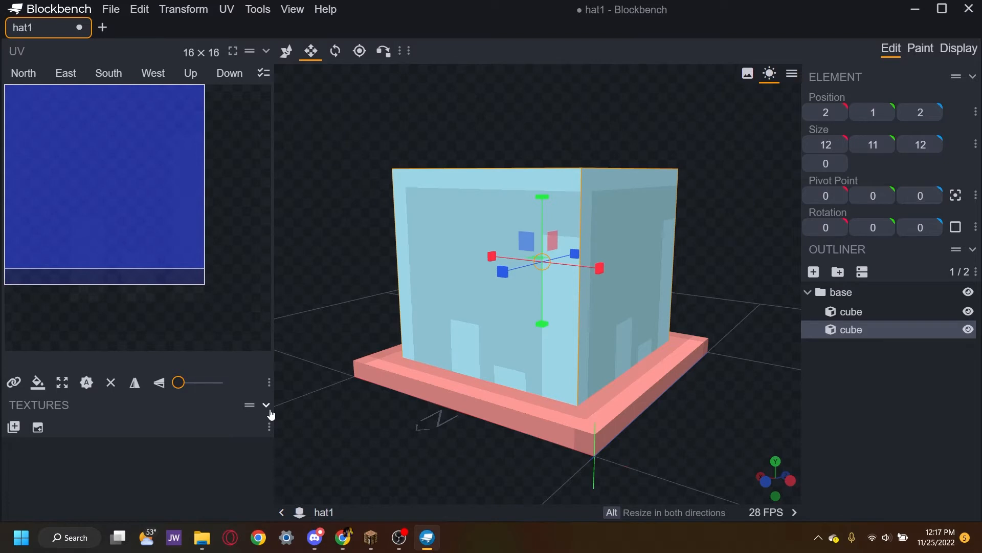
Create a 16x texture template named hat1 for all cubes, with UVs rearranged, and deselect the cubes.
{"action": "key", "text": "ctrl+a"}
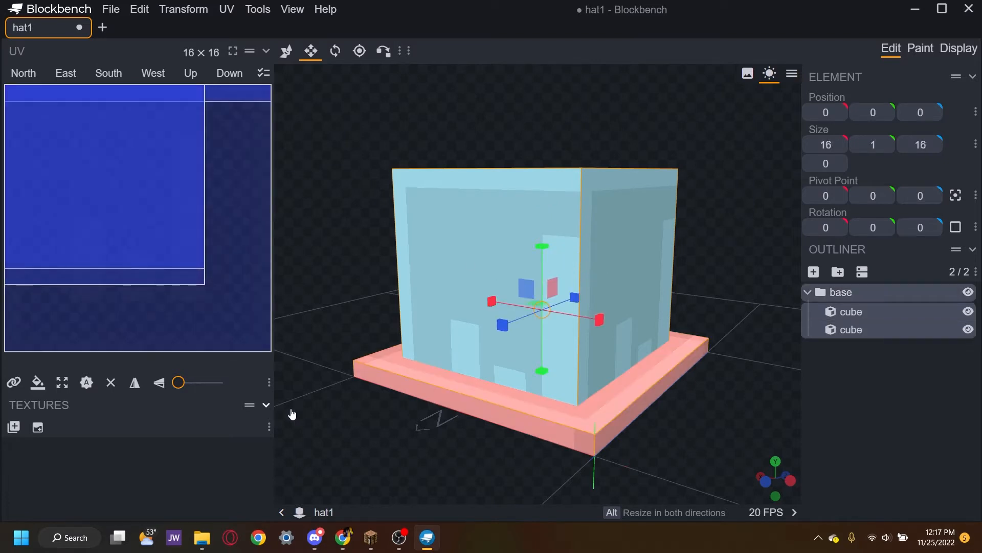
{"action": "left_click", "coordinate": [39, 431]}
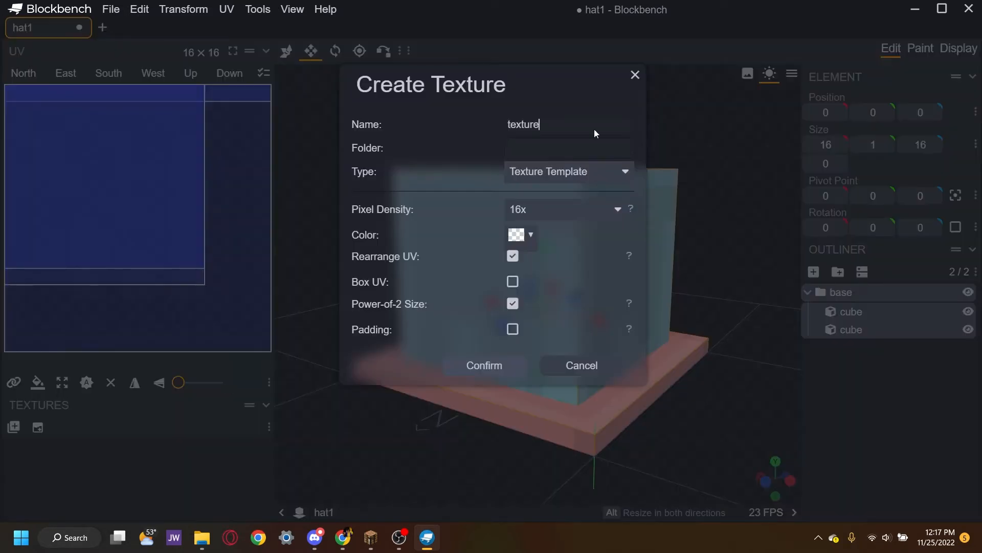
{"action": "left_click_drag", "start_coordinate": [601, 120], "coordinate": [390, 128]}
{"action": "type", "text": "hat1"}
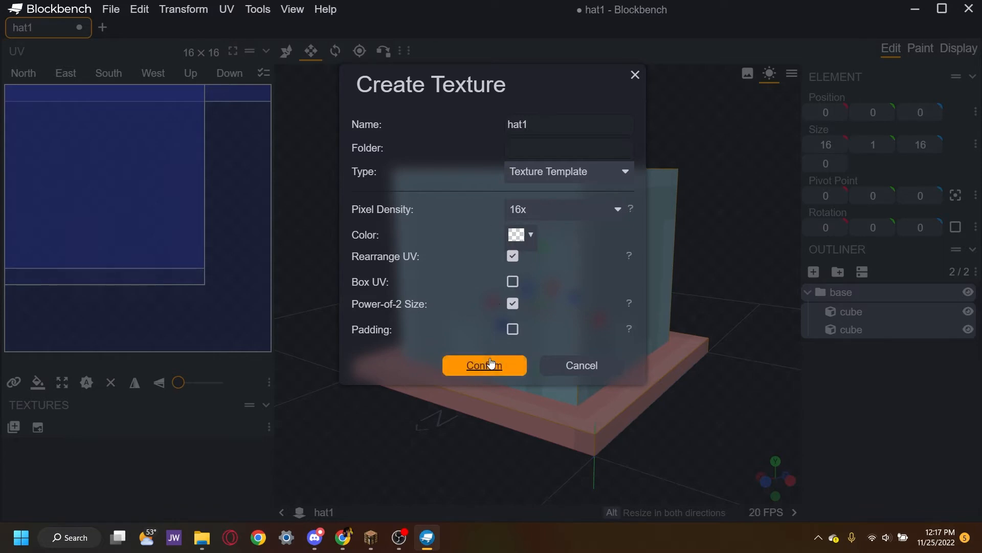
{"action": "left_click", "coordinate": [447, 360]}
{"action": "left_click_drag", "start_coordinate": [446, 485], "coordinate": [531, 487]}
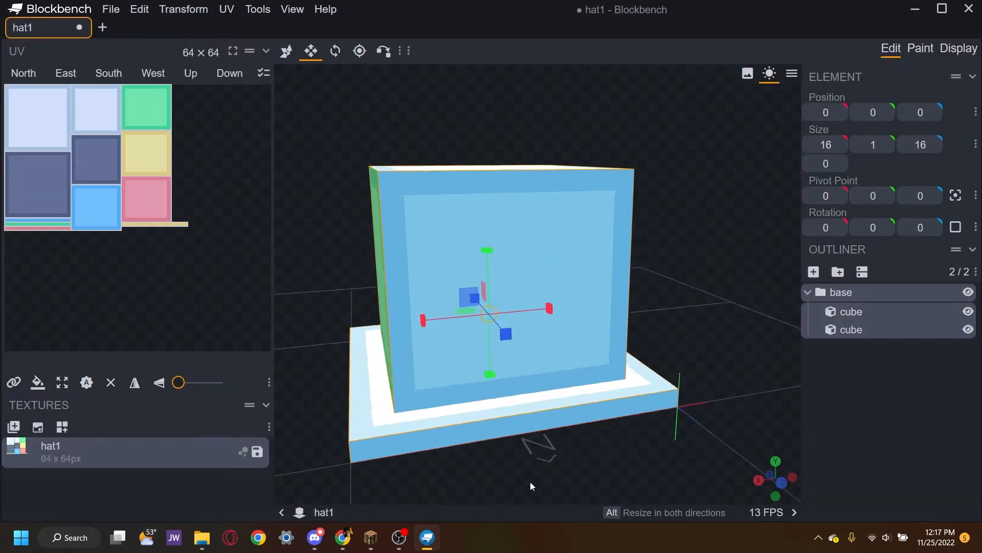
{"action": "left_click", "coordinate": [720, 329]}
{"action": "left_click_drag", "start_coordinate": [719, 330], "coordinate": [653, 297]}
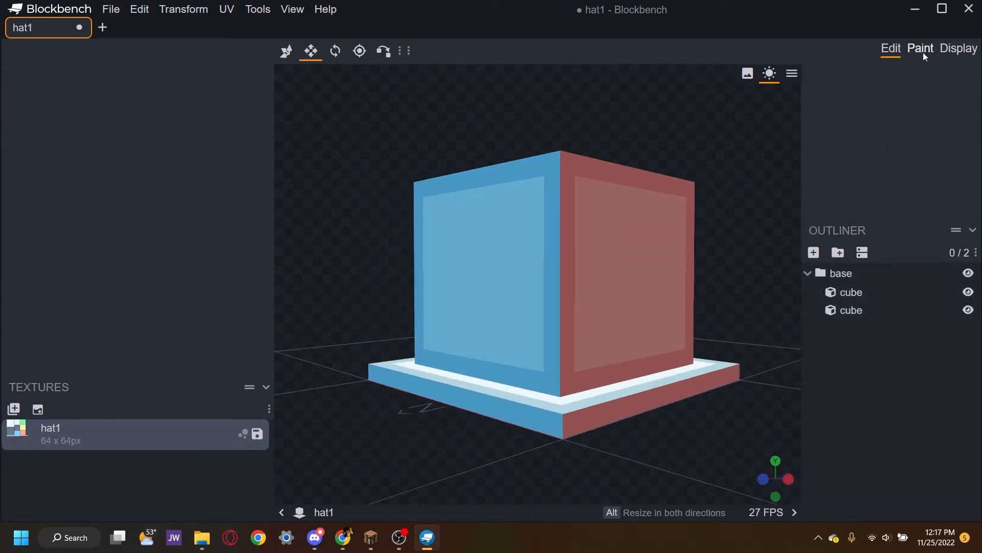
In Paint mode, color the whole hat black with a #5f99ff band around the bottom of the crown.
{"action": "left_click", "coordinate": [925, 51]}
{"action": "mouse_move", "coordinate": [518, 134]}
{"action": "left_mouse_down"}
{"action": "mouse_move", "coordinate": [677, 143]}
{"action": "mouse_move", "coordinate": [544, 153]}
{"action": "mouse_move", "coordinate": [575, 108]}
{"action": "mouse_move", "coordinate": [610, 99]}
{"action": "mouse_move", "coordinate": [608, 90]}
{"action": "mouse_move", "coordinate": [598, 103]}
{"action": "left_mouse_up"}
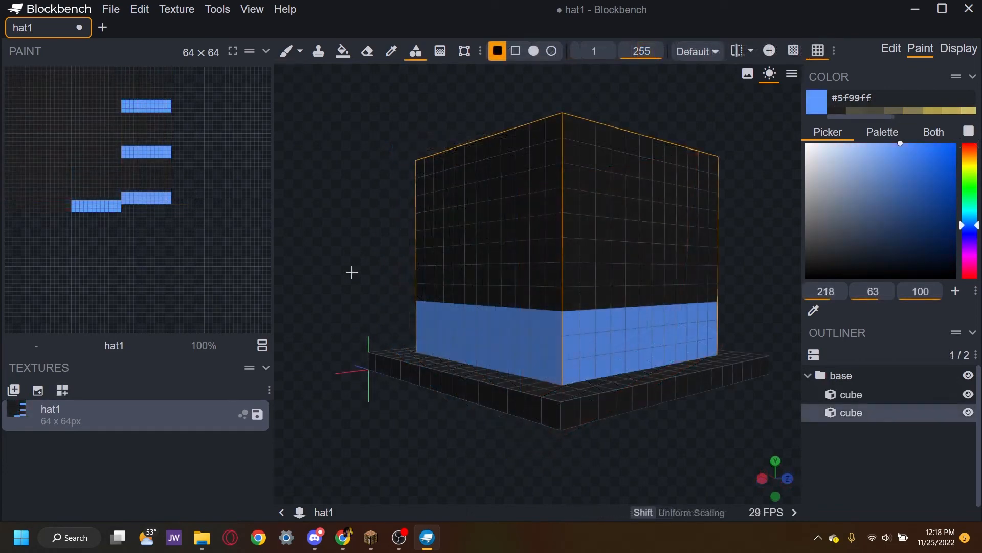
{"action": "left_click_drag", "start_coordinate": [351, 272], "coordinate": [391, 161]}
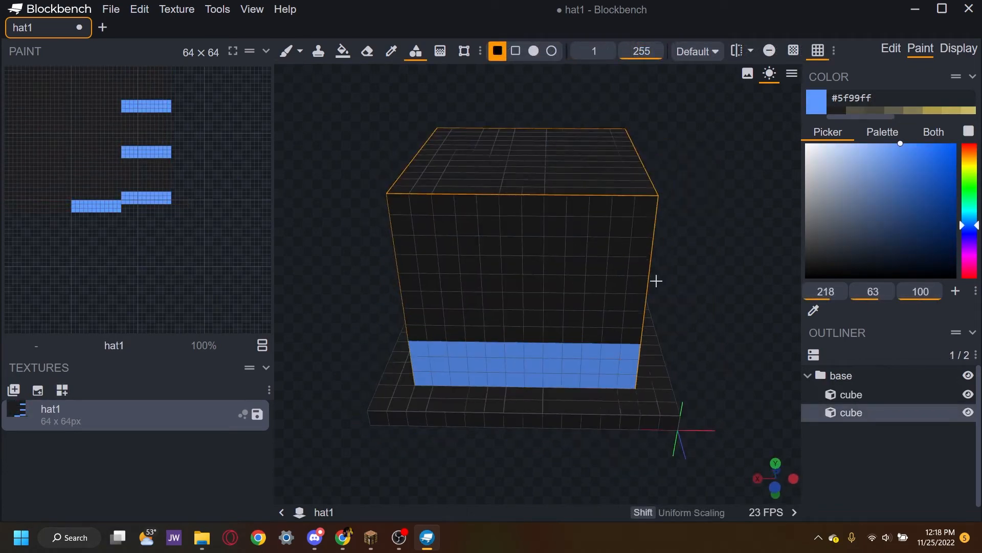
{"action": "left_click_drag", "start_coordinate": [656, 281], "coordinate": [717, 353]}
{"action": "left_click_drag", "start_coordinate": [658, 281], "coordinate": [757, 263]}
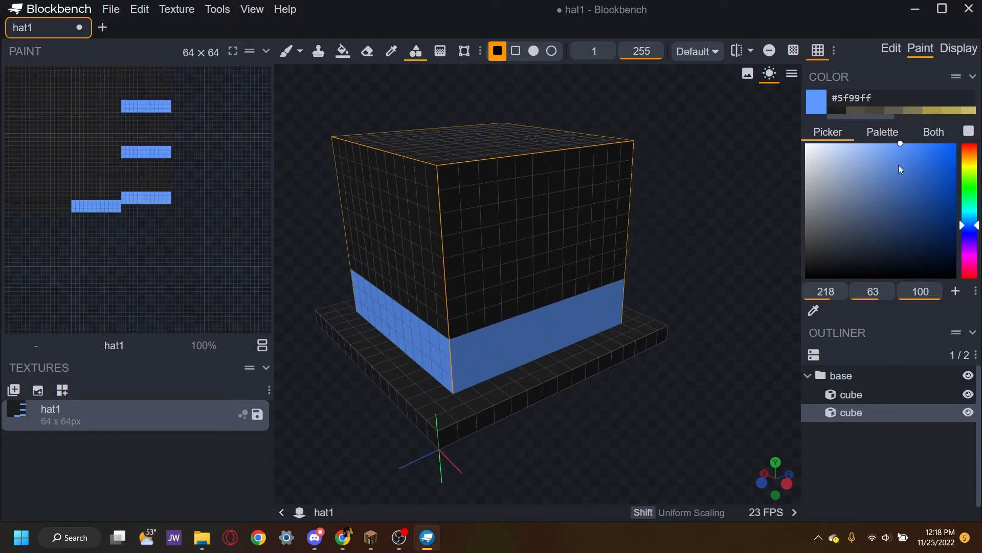
Draw a one-pixel-high #4488ff stripe along the bottom of the blue band on every side of the crown.
{"action": "left_click", "coordinate": [911, 144]}
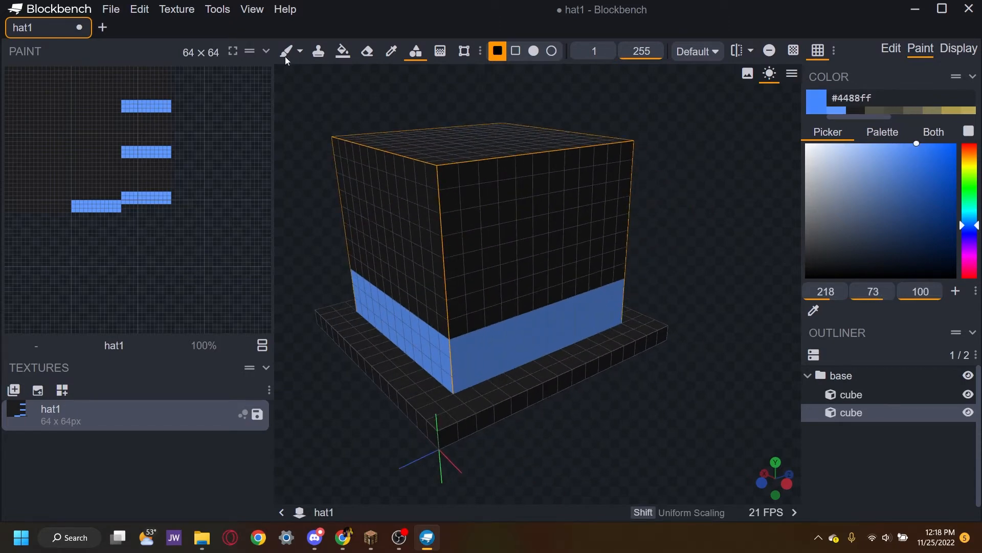
{"action": "key", "text": "b"}
{"action": "left_click_drag", "start_coordinate": [730, 204], "coordinate": [419, 71]}
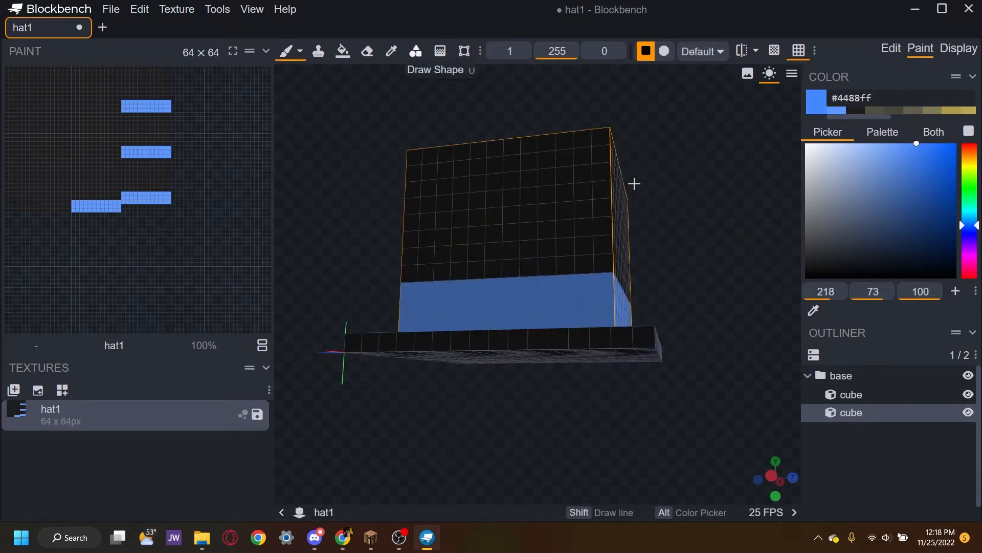
{"action": "key", "text": "u"}
{"action": "mouse_move", "coordinate": [704, 184]}
{"action": "left_mouse_down"}
{"action": "mouse_move", "coordinate": [600, 355]}
{"action": "mouse_move", "coordinate": [393, 333]}
{"action": "mouse_move", "coordinate": [448, 292]}
{"action": "mouse_move", "coordinate": [517, 304]}
{"action": "mouse_move", "coordinate": [537, 322]}
{"action": "mouse_move", "coordinate": [463, 350]}
{"action": "mouse_move", "coordinate": [317, 337]}
{"action": "left_mouse_up"}
{"action": "left_click_drag", "start_coordinate": [289, 306], "coordinate": [521, 323]}
{"action": "mouse_move", "coordinate": [739, 350]}
{"action": "left_mouse_down"}
{"action": "mouse_move", "coordinate": [491, 357]}
{"action": "mouse_move", "coordinate": [451, 349]}
{"action": "left_mouse_up"}
{"action": "mouse_move", "coordinate": [386, 300]}
{"action": "left_mouse_down"}
{"action": "mouse_move", "coordinate": [584, 335]}
{"action": "mouse_move", "coordinate": [504, 354]}
{"action": "mouse_move", "coordinate": [387, 324]}
{"action": "mouse_move", "coordinate": [484, 298]}
{"action": "mouse_move", "coordinate": [424, 343]}
{"action": "mouse_move", "coordinate": [408, 342]}
{"action": "mouse_move", "coordinate": [563, 283]}
{"action": "mouse_move", "coordinate": [625, 321]}
{"action": "mouse_move", "coordinate": [603, 317]}
{"action": "left_mouse_up"}
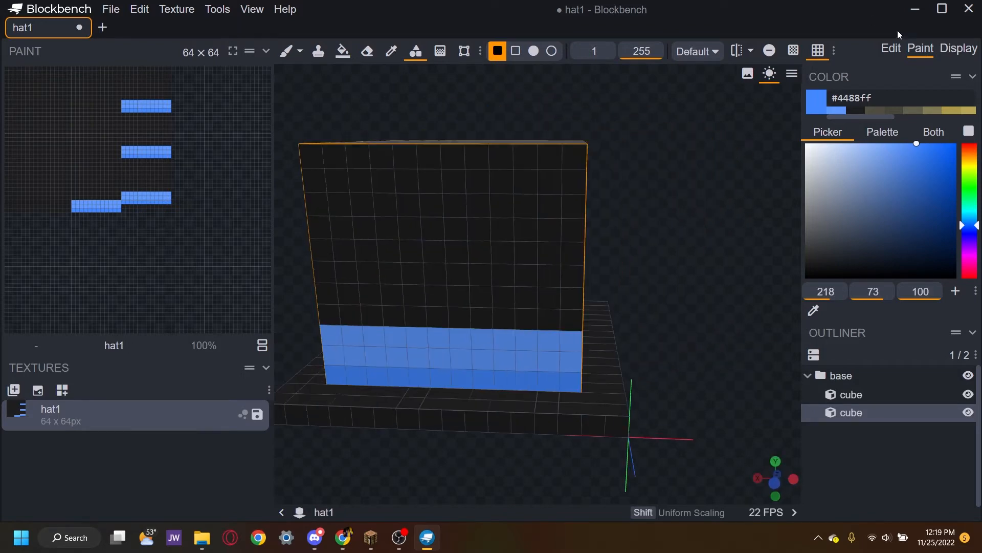
Return to Edit mode and inspect the painted hat from an angle.
{"action": "left_click", "coordinate": [892, 50]}
{"action": "left_click", "coordinate": [720, 334]}
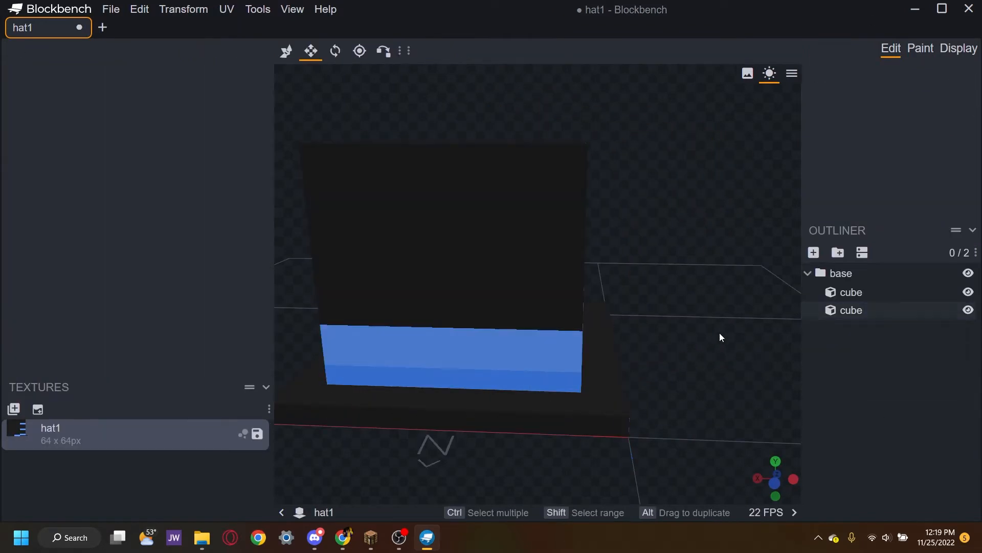
{"action": "left_click_drag", "start_coordinate": [720, 334], "coordinate": [349, 243]}
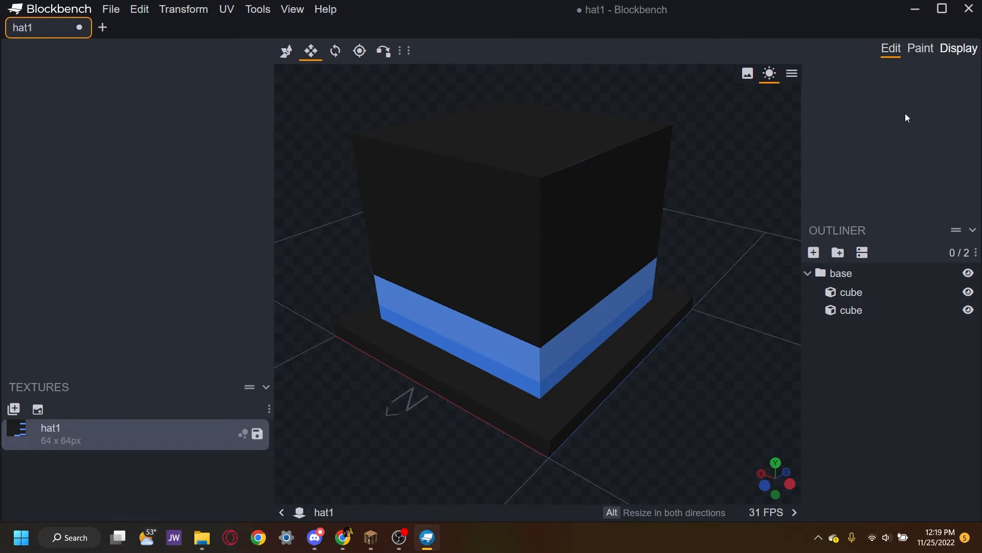
In Display mode, apply the Default Block preset to the hat's third-person right slot and view it in the player's hand.
{"action": "right_click_drag", "start_coordinate": [621, 264], "coordinate": [579, 295]}
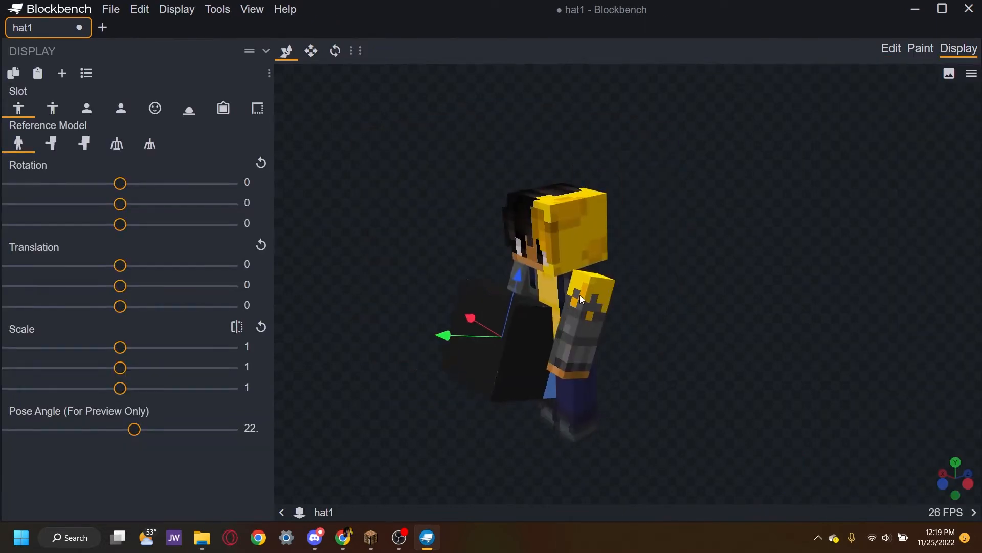
{"action": "scroll", "coordinate": [433, 231], "scroll_direction": "up", "scroll_amount": 3}
{"action": "scroll", "coordinate": [433, 231], "scroll_direction": "up", "scroll_amount": 1}
{"action": "right_click_drag", "start_coordinate": [441, 269], "coordinate": [530, 174]}
{"action": "scroll", "coordinate": [528, 172], "scroll_direction": "up", "scroll_amount": 4}
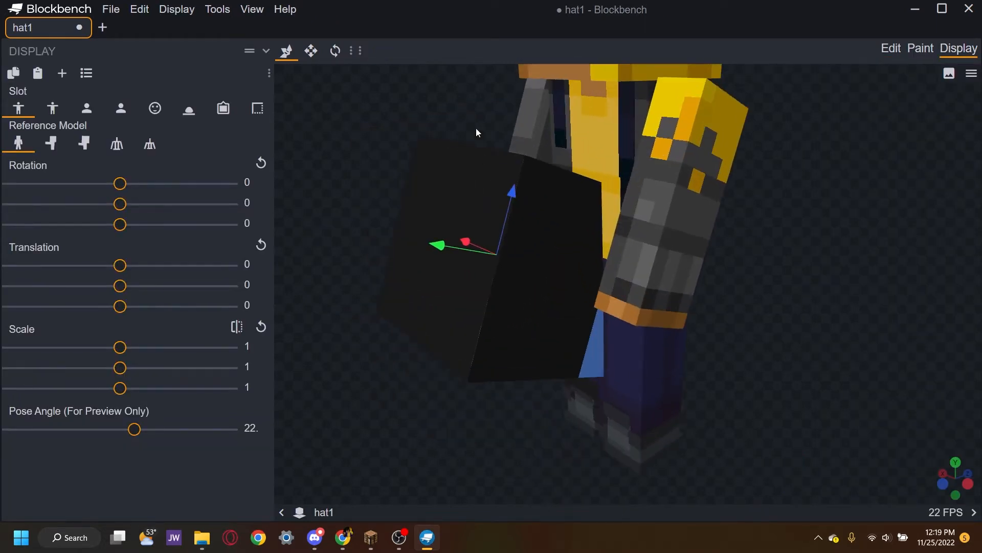
{"action": "right_click_drag", "start_coordinate": [480, 127], "coordinate": [494, 170]}
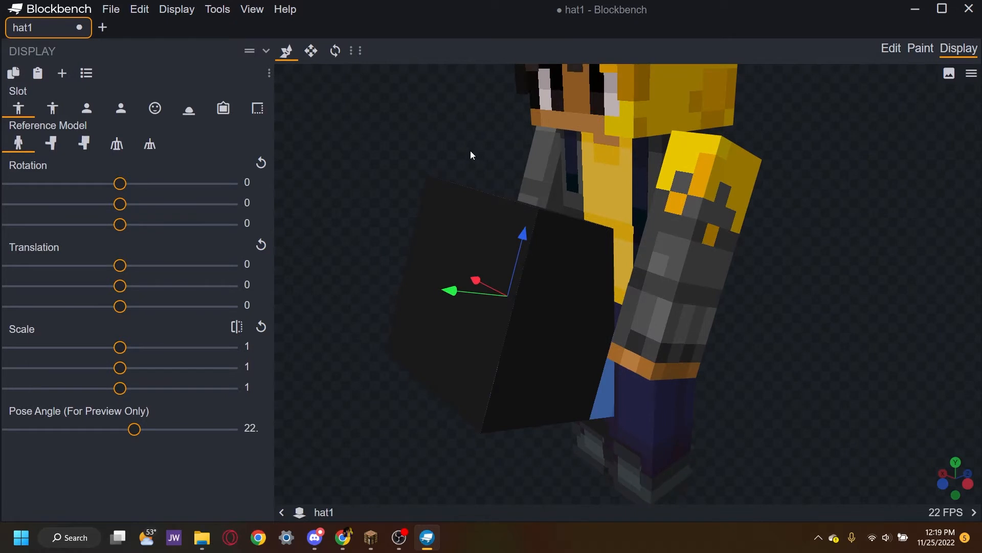
{"action": "left_click", "coordinate": [92, 74]}
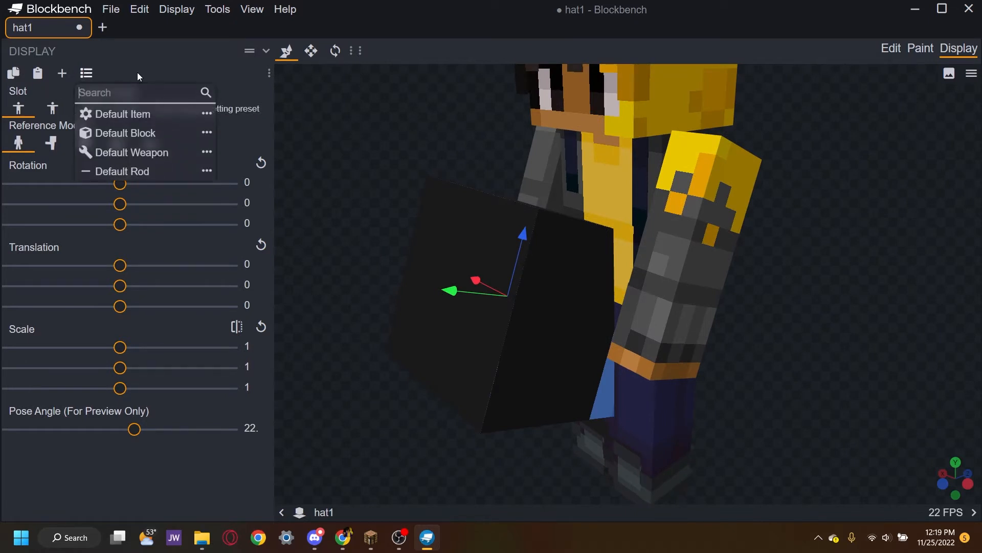
{"action": "left_click", "coordinate": [147, 132]}
{"action": "left_click_drag", "start_coordinate": [410, 223], "coordinate": [506, 327]}
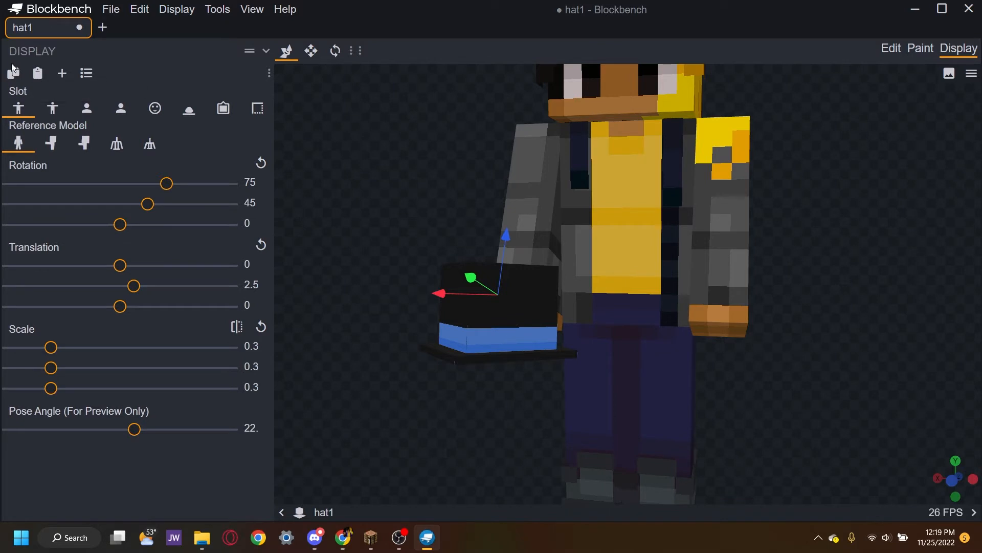
Apply the Default Block preset to both the first-person right and first-person left slots.
{"action": "left_click", "coordinate": [50, 108]}
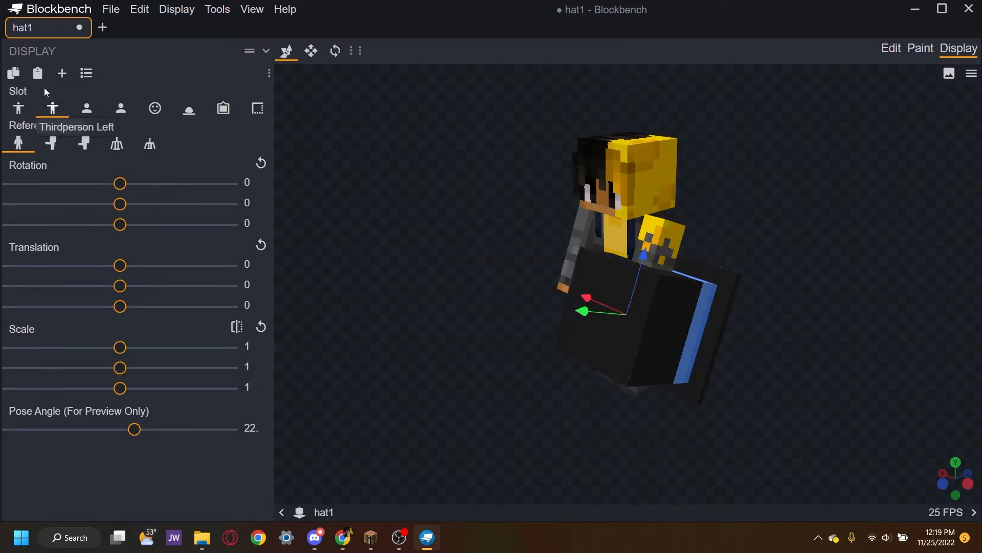
{"action": "left_click", "coordinate": [86, 108]}
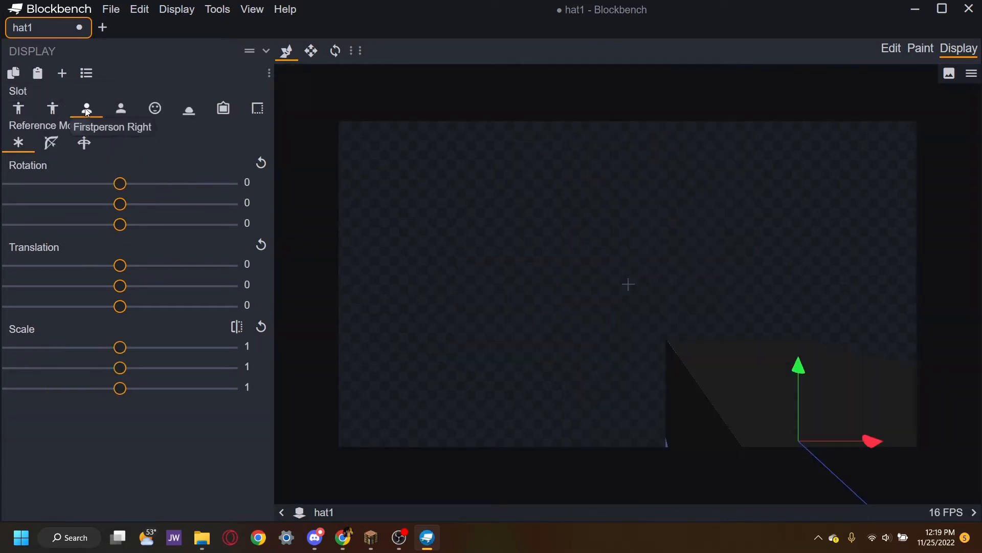
{"action": "left_click", "coordinate": [89, 80]}
{"action": "left_click", "coordinate": [132, 130]}
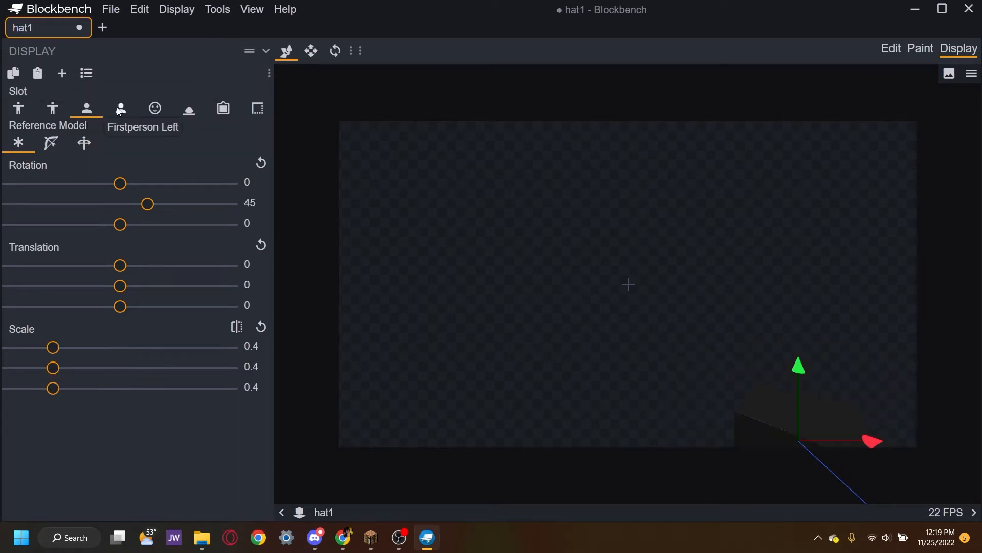
{"action": "left_click", "coordinate": [117, 106]}
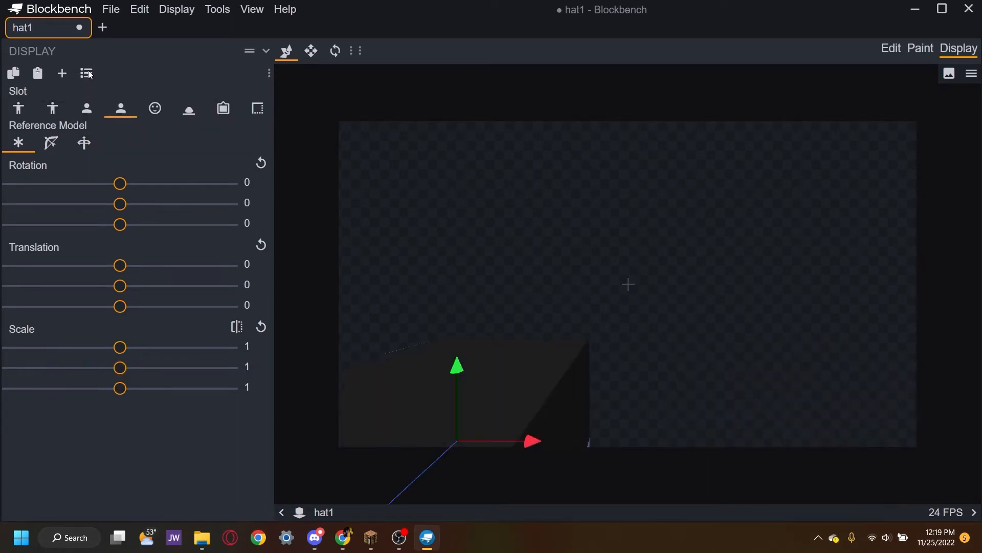
{"action": "left_click", "coordinate": [86, 73]}
{"action": "left_click", "coordinate": [125, 131]}
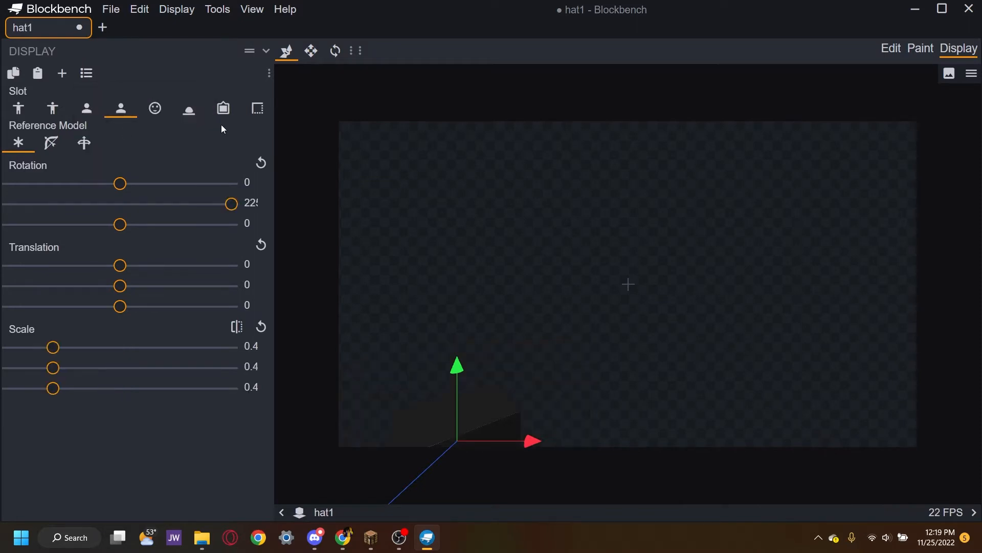
Move the first-person left hat to a translation of about X 1.2, Y 3.2 and copy its display settings to first-person right.
{"action": "left_click_drag", "start_coordinate": [457, 366], "coordinate": [461, 335]}
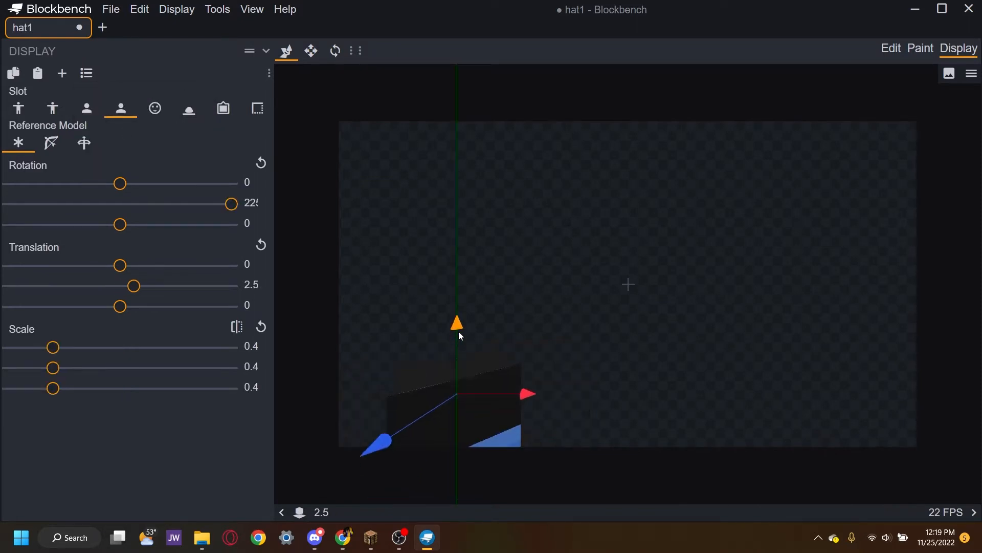
{"action": "left_click_drag", "start_coordinate": [518, 392], "coordinate": [487, 394]}
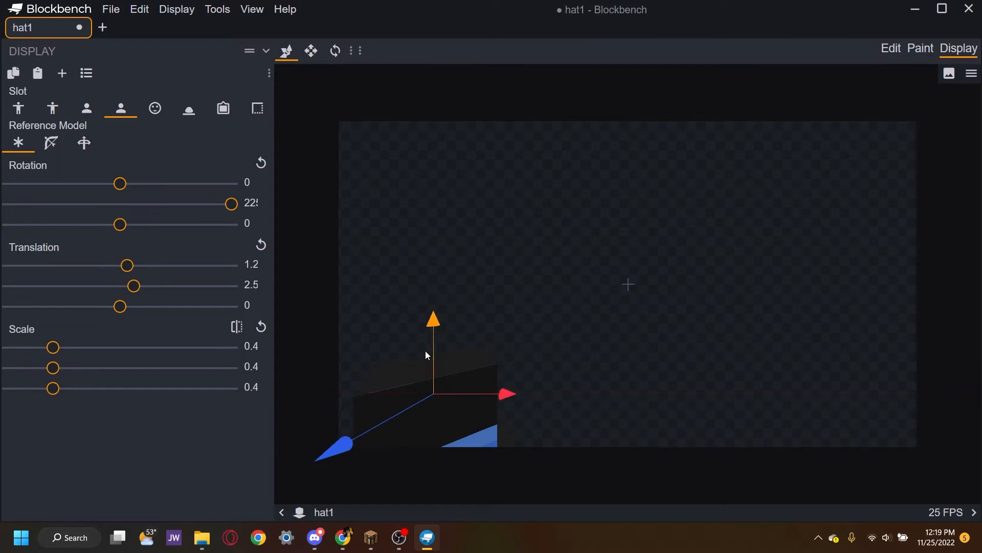
{"action": "left_click_drag", "start_coordinate": [433, 333], "coordinate": [432, 318]}
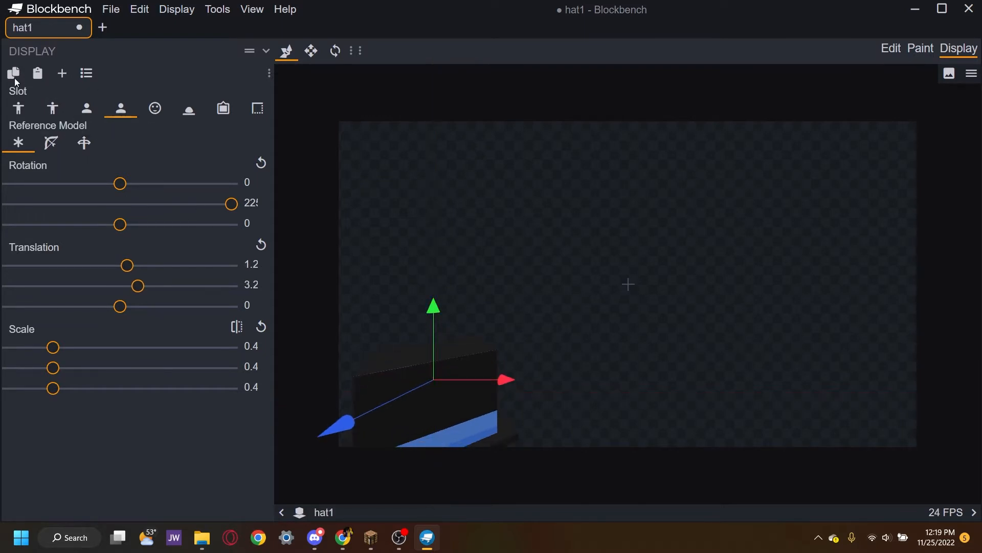
{"action": "left_click", "coordinate": [87, 108]}
{"action": "left_click", "coordinate": [38, 73]}
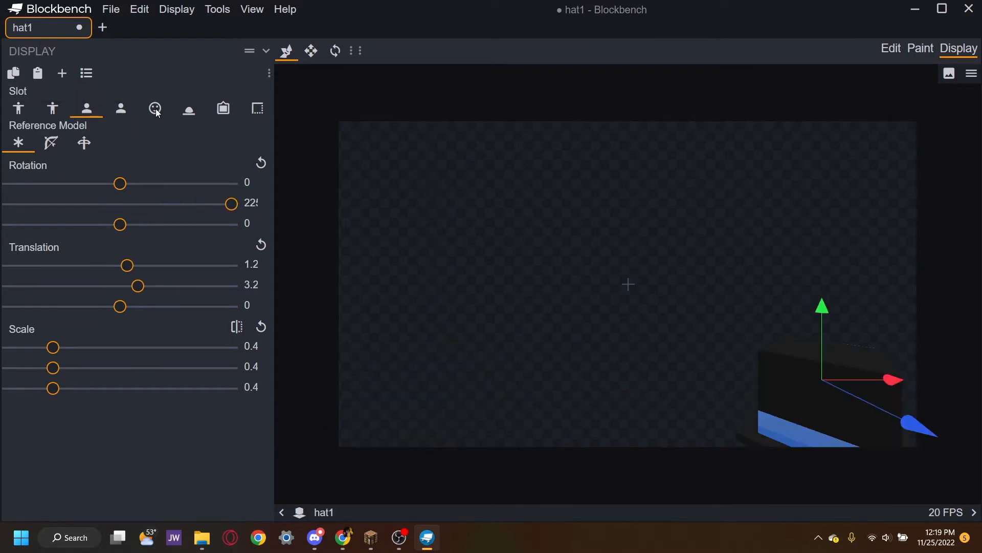
In the Head slot, raise the hat to a Y translation of about 13 so its brim rests on top of the head.
{"action": "left_click", "coordinate": [155, 108]}
{"action": "scroll", "coordinate": [550, 274], "scroll_direction": "up", "scroll_amount": 5}
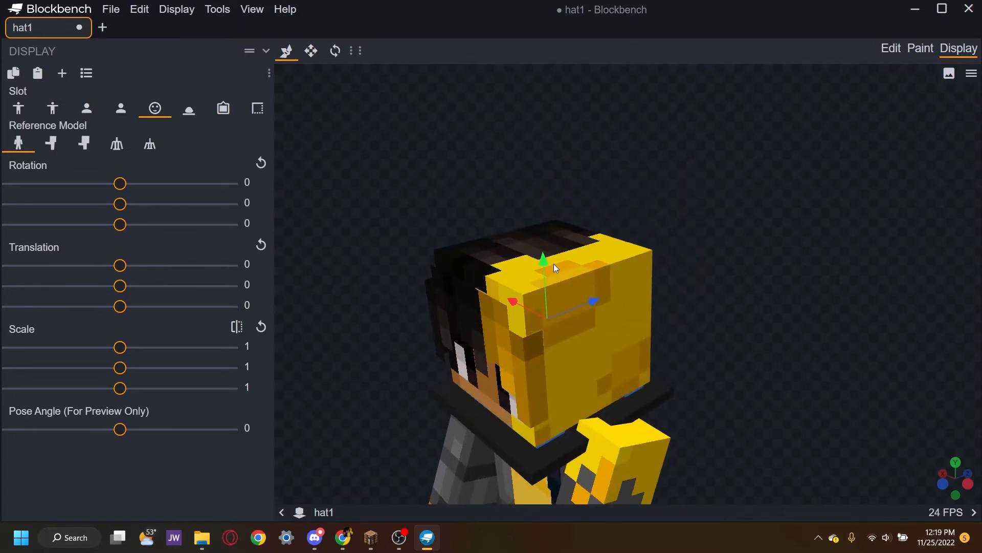
{"action": "left_click_drag", "start_coordinate": [549, 277], "coordinate": [538, 23]}
{"action": "right_click_drag", "start_coordinate": [612, 161], "coordinate": [631, 214]}
{"action": "scroll", "coordinate": [631, 214], "scroll_direction": "up", "scroll_amount": 2}
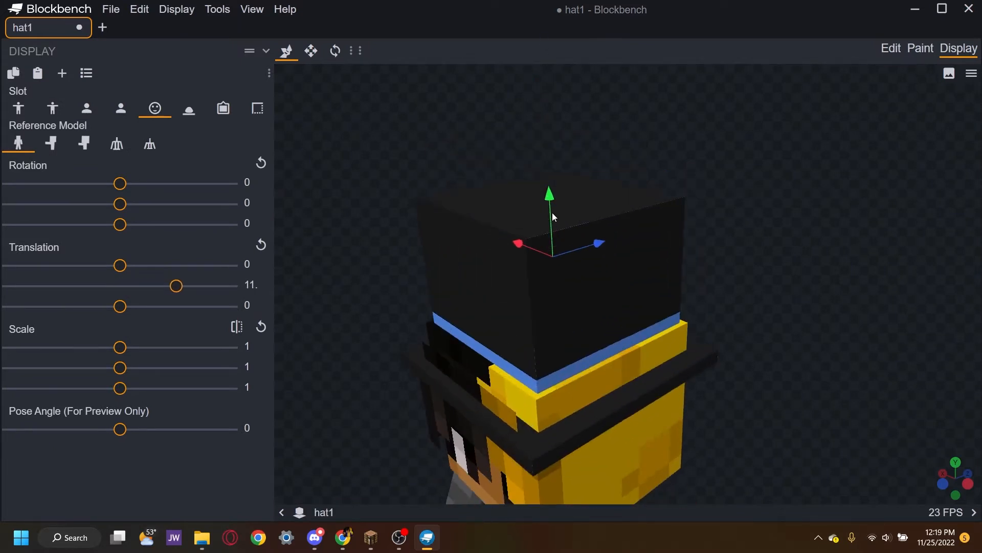
{"action": "left_click_drag", "start_coordinate": [549, 194], "coordinate": [546, 155]}
{"action": "left_click_drag", "start_coordinate": [601, 351], "coordinate": [617, 321]}
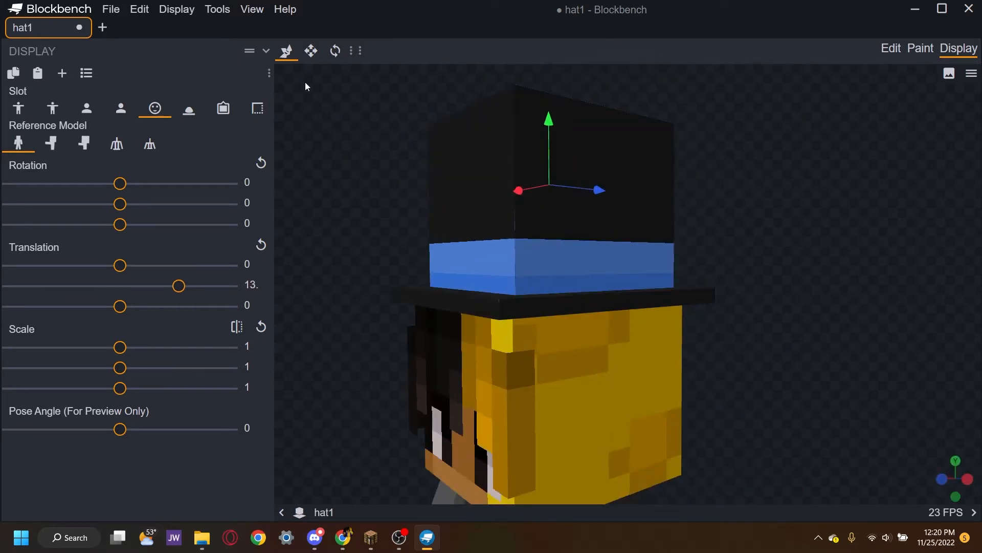
Try rescaling the hat on the player's head and undo each scale change.
{"action": "left_click", "coordinate": [311, 50]}
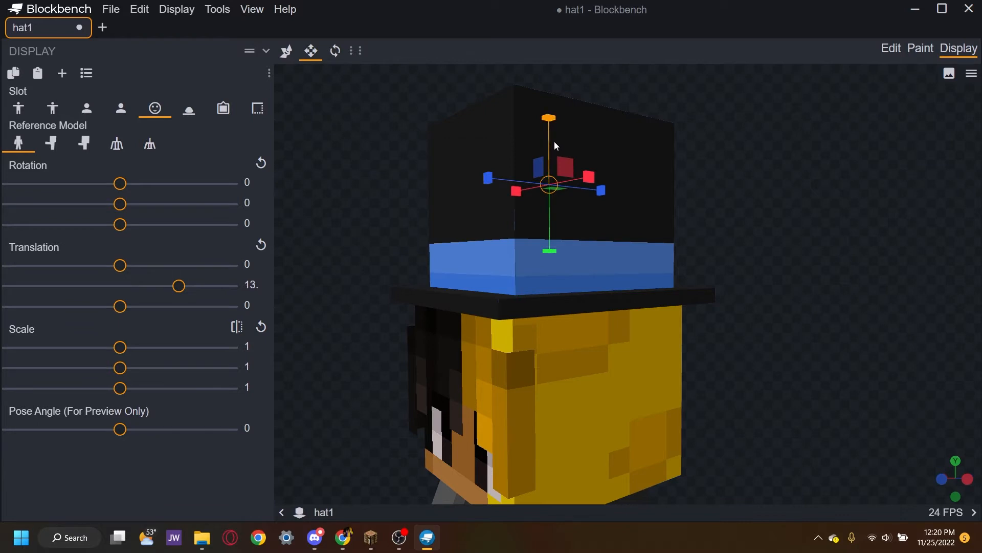
{"action": "mouse_move", "coordinate": [556, 144]}
{"action": "left_mouse_down"}
{"action": "mouse_move", "coordinate": [557, 131]}
{"action": "mouse_move", "coordinate": [543, 169]}
{"action": "mouse_move", "coordinate": [564, 136]}
{"action": "left_mouse_up"}
{"action": "left_click_drag", "start_coordinate": [593, 180], "coordinate": [691, 171]}
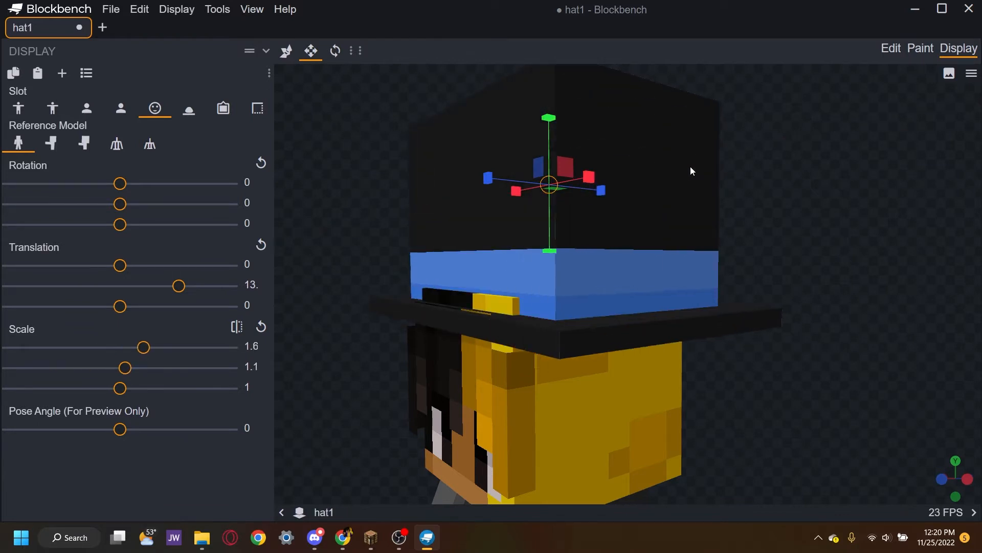
{"action": "key", "text": "ctrl+z"}
{"action": "key", "text": "ctrl+z"}
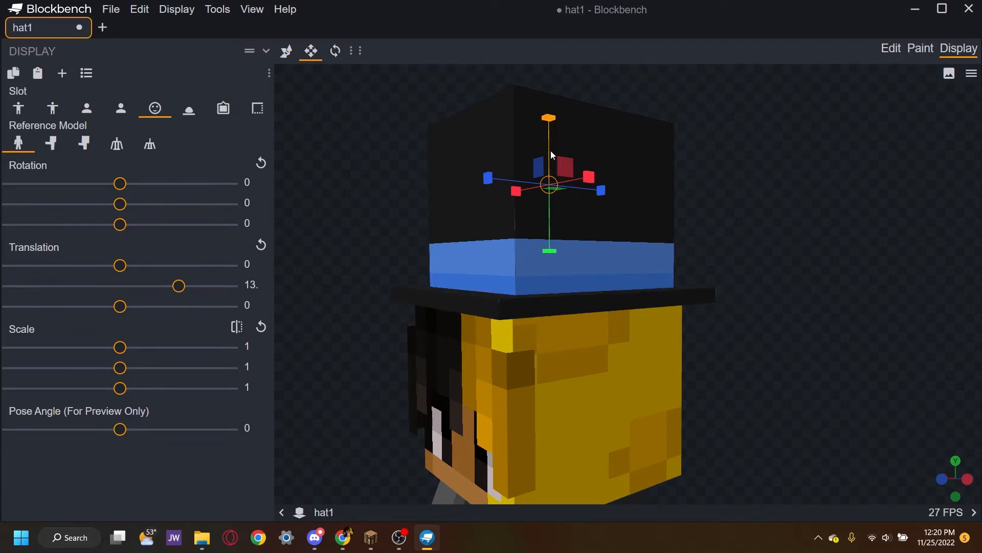
{"action": "mouse_move", "coordinate": [550, 151]}
{"action": "left_mouse_down"}
{"action": "mouse_move", "coordinate": [551, 95]}
{"action": "mouse_move", "coordinate": [560, 217]}
{"action": "mouse_move", "coordinate": [550, 158]}
{"action": "left_mouse_up"}
{"action": "key", "text": "ctrl+z"}
{"action": "left_click_drag", "start_coordinate": [547, 134], "coordinate": [547, 154]}
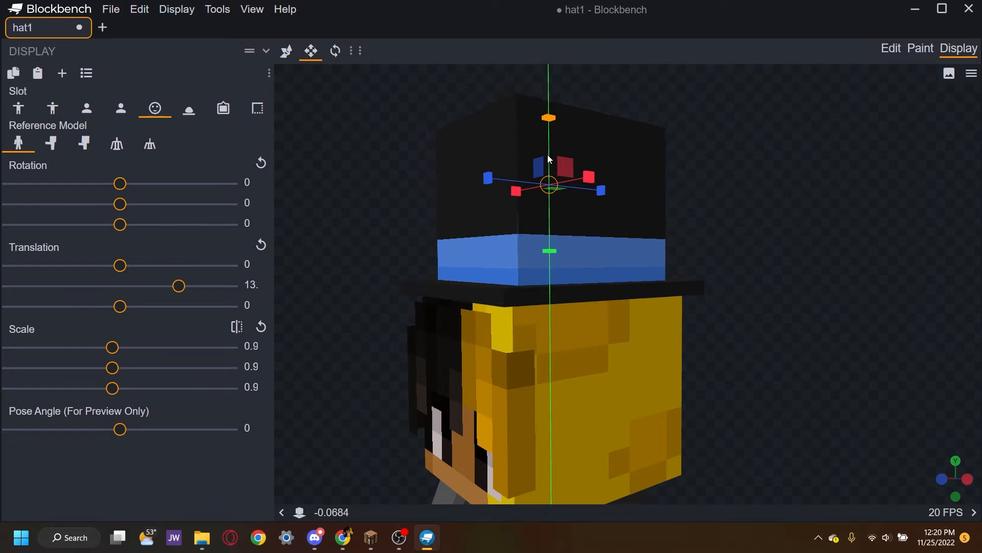
{"action": "key", "text": "ctrl+z"}
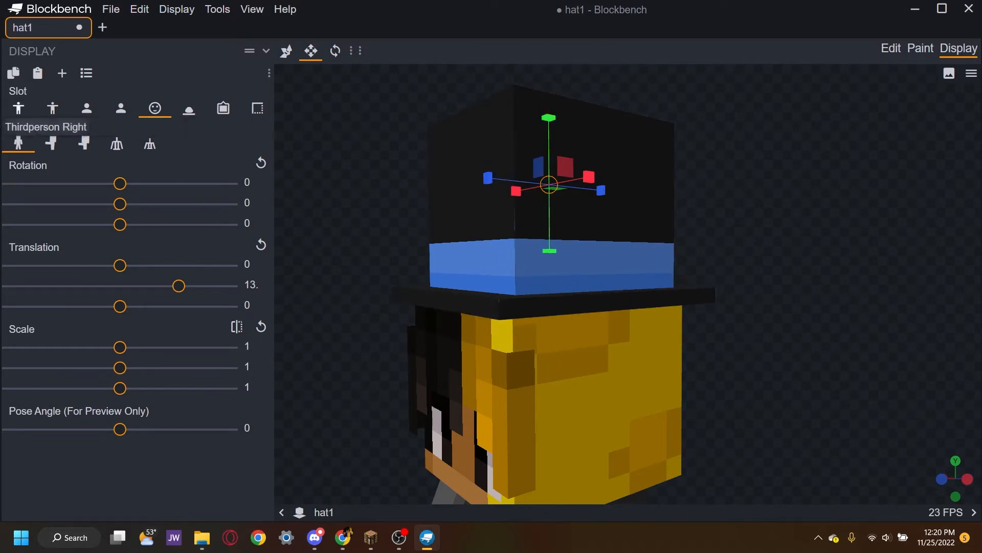
Apply the Default Block preset to the Ground slot and enlarge the hat uniformly to a scale of about 0.6.
{"action": "left_click", "coordinate": [189, 108]}
{"action": "left_click", "coordinate": [86, 73]}
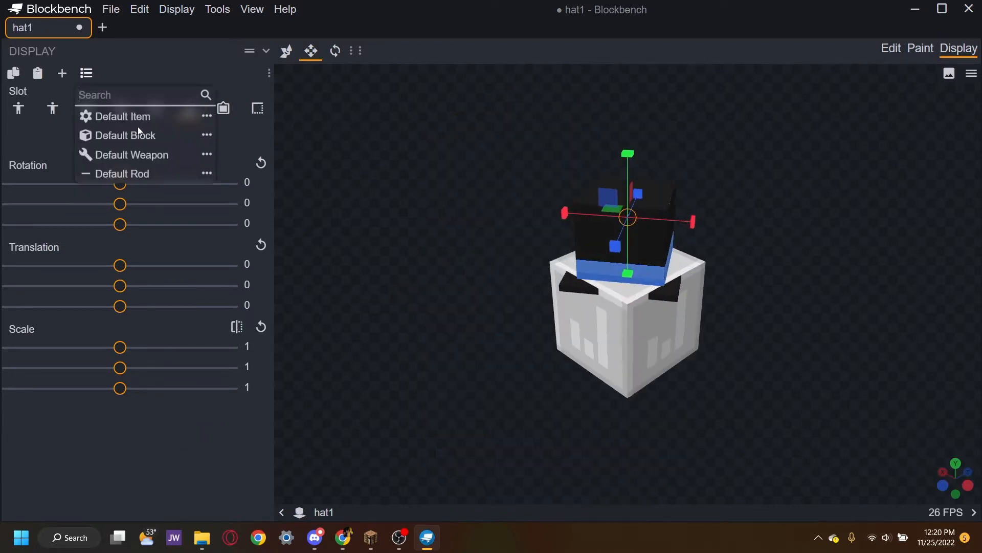
{"action": "left_click", "coordinate": [146, 131]}
{"action": "scroll", "coordinate": [554, 219], "scroll_direction": "up", "scroll_amount": 4}
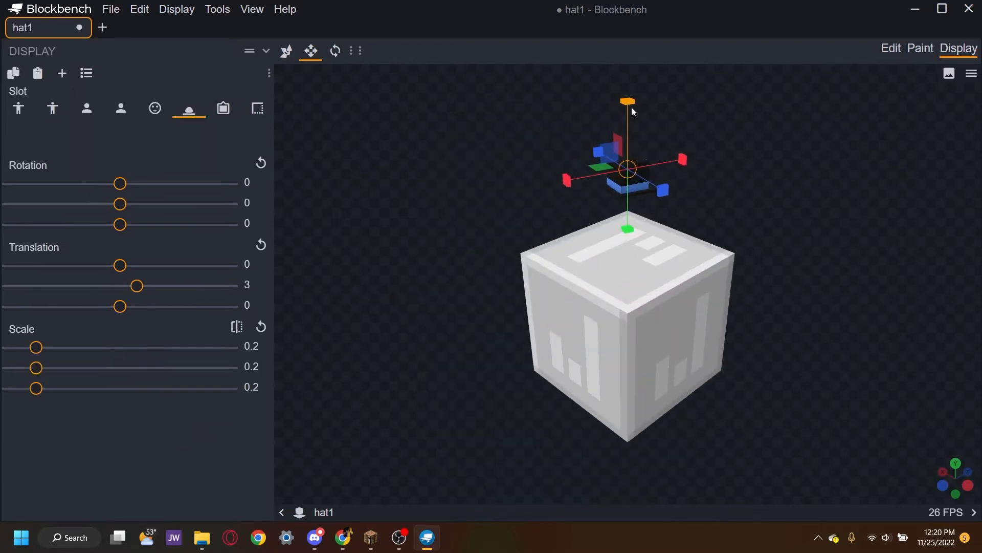
{"action": "left_click_drag", "start_coordinate": [631, 106], "coordinate": [620, 63]}
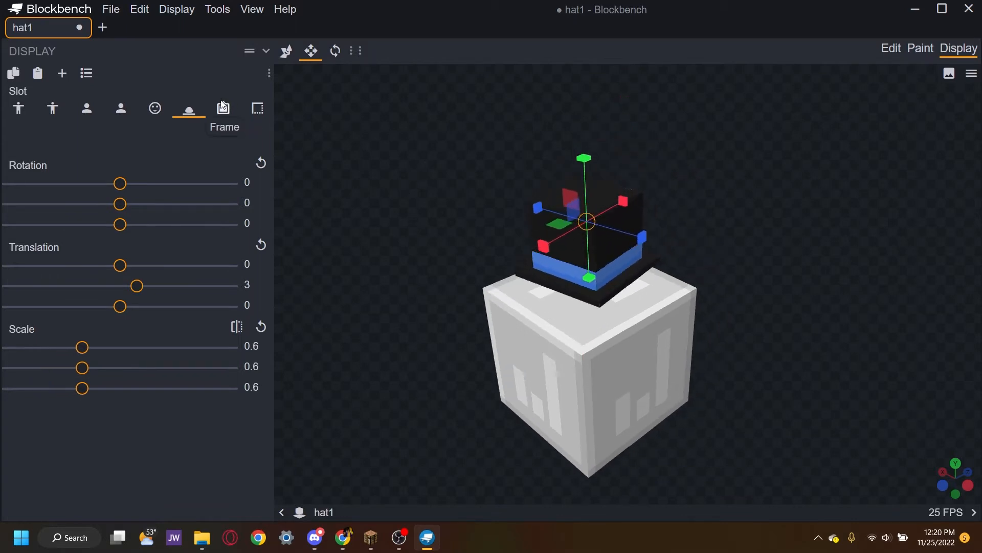
In the Frame slot, set the hat's X rotation to -90.
{"action": "left_click", "coordinate": [223, 108]}
{"action": "scroll", "coordinate": [490, 200], "scroll_direction": "up", "scroll_amount": 6}
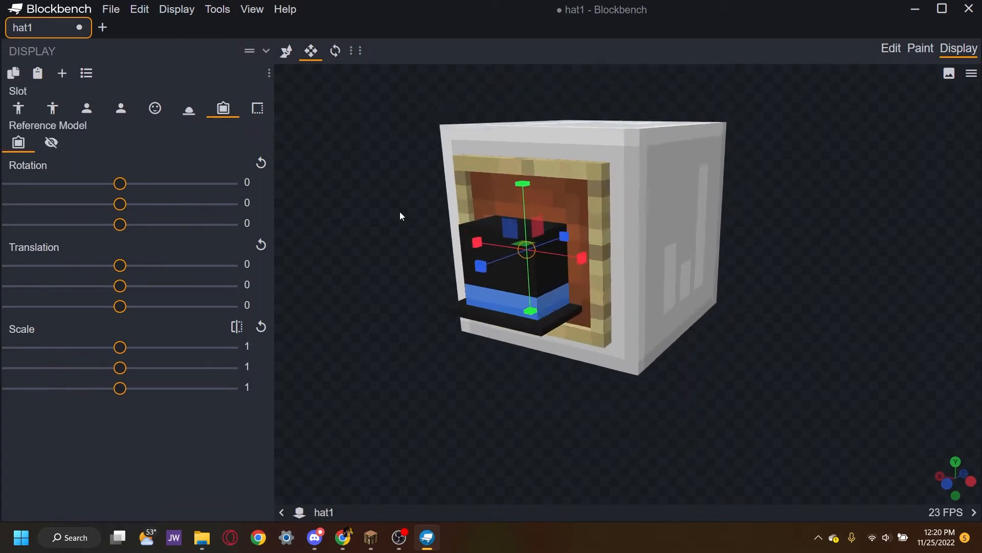
{"action": "left_click", "coordinate": [335, 51]}
{"action": "left_click_drag", "start_coordinate": [487, 208], "coordinate": [478, 287]}
{"action": "left_click", "coordinate": [251, 183]}
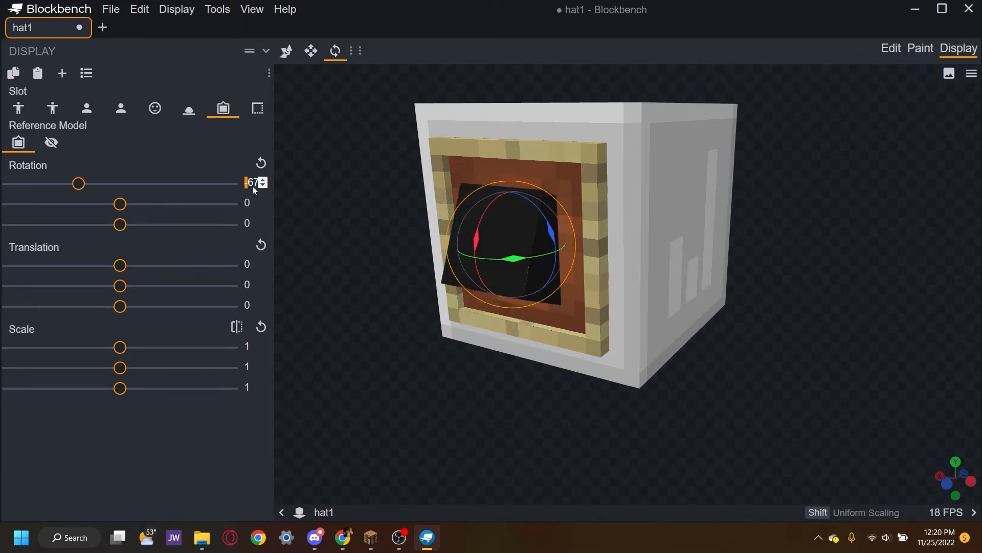
{"action": "type", "text": "90"}
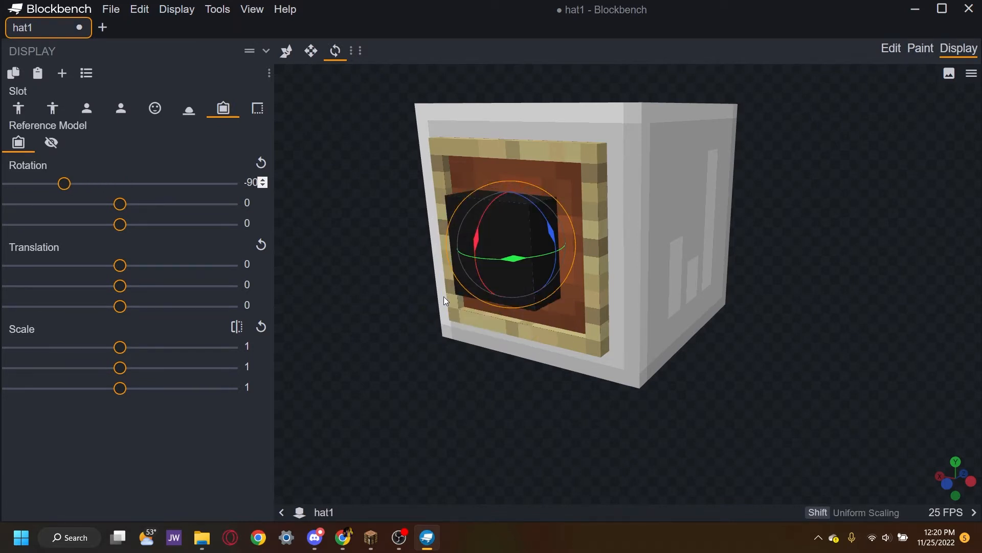
Move the framed hat to a Z translation of -8 and compare its fit with the item frame visible and invisible.
{"action": "left_click_drag", "start_coordinate": [504, 316], "coordinate": [607, 312]}
{"action": "left_click", "coordinate": [285, 53]}
{"action": "left_click_drag", "start_coordinate": [393, 114], "coordinate": [504, 174]}
{"action": "left_click_drag", "start_coordinate": [593, 374], "coordinate": [736, 383]}
{"action": "left_click_drag", "start_coordinate": [613, 314], "coordinate": [195, 169]}
{"action": "left_click_drag", "start_coordinate": [319, 253], "coordinate": [478, 254]}
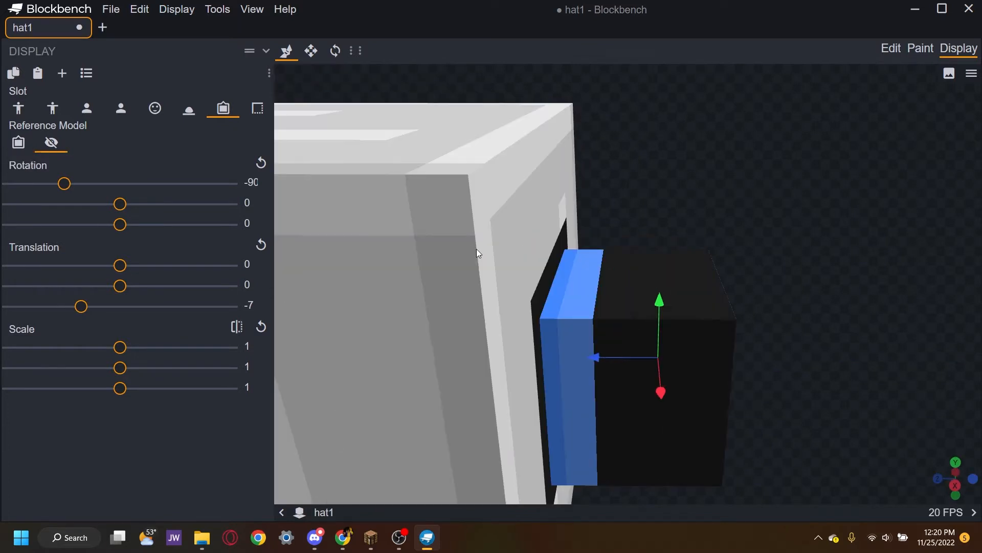
{"action": "left_click_drag", "start_coordinate": [619, 364], "coordinate": [640, 365]}
{"action": "left_click", "coordinate": [18, 142]}
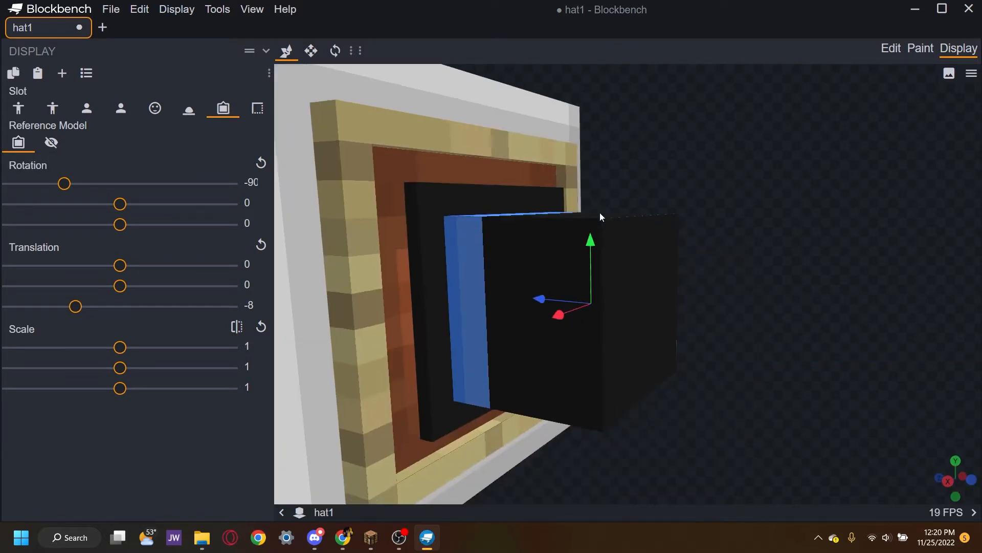
{"action": "left_click_drag", "start_coordinate": [600, 214], "coordinate": [623, 222]}
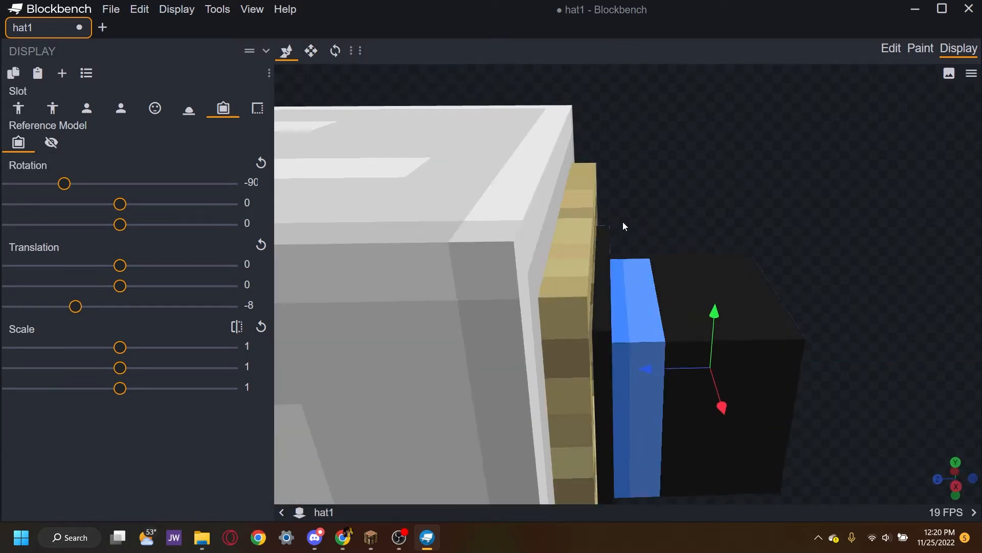
{"action": "left_click", "coordinate": [52, 144]}
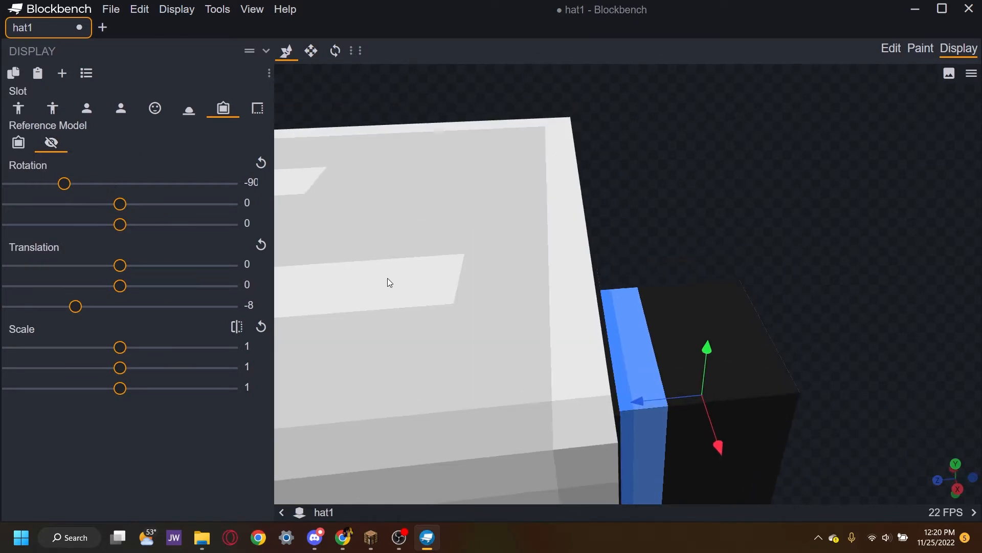
{"action": "left_click", "coordinate": [13, 145]}
Apply the Default Block preset to the GUI slot and raise the hat to a Y translation of 1.5.
{"action": "left_click", "coordinate": [258, 110]}
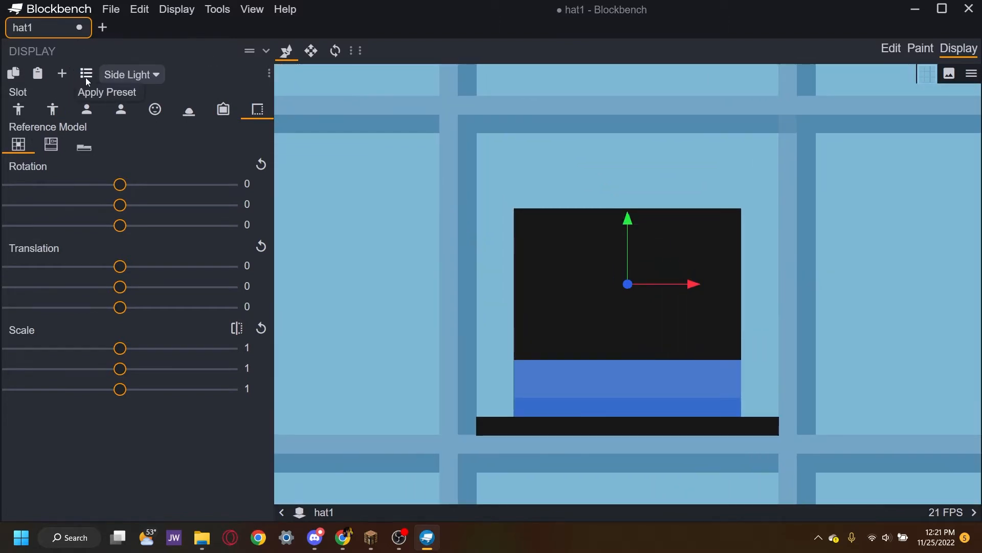
{"action": "left_click", "coordinate": [86, 78]}
{"action": "left_click", "coordinate": [149, 133]}
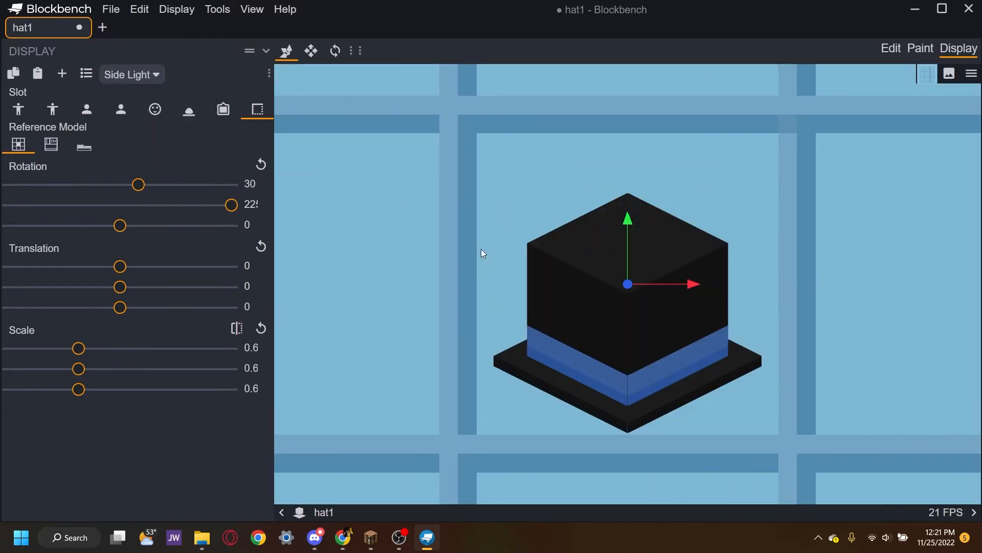
{"action": "left_click_drag", "start_coordinate": [625, 228], "coordinate": [624, 153]}
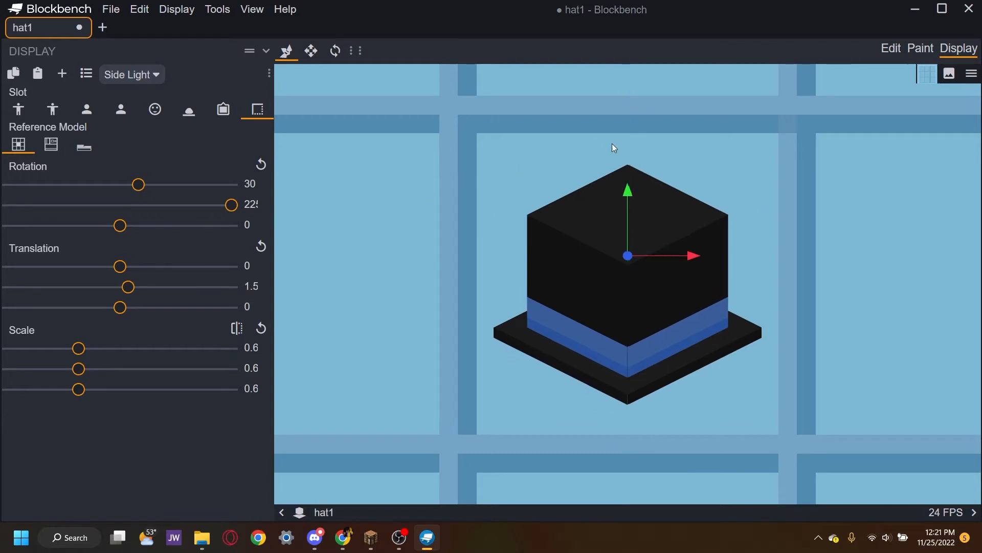
Return to Edit mode and open the Save As dialog for the hat1 texture.
{"action": "left_click", "coordinate": [890, 48]}
{"action": "left_click_drag", "start_coordinate": [730, 290], "coordinate": [786, 290]}
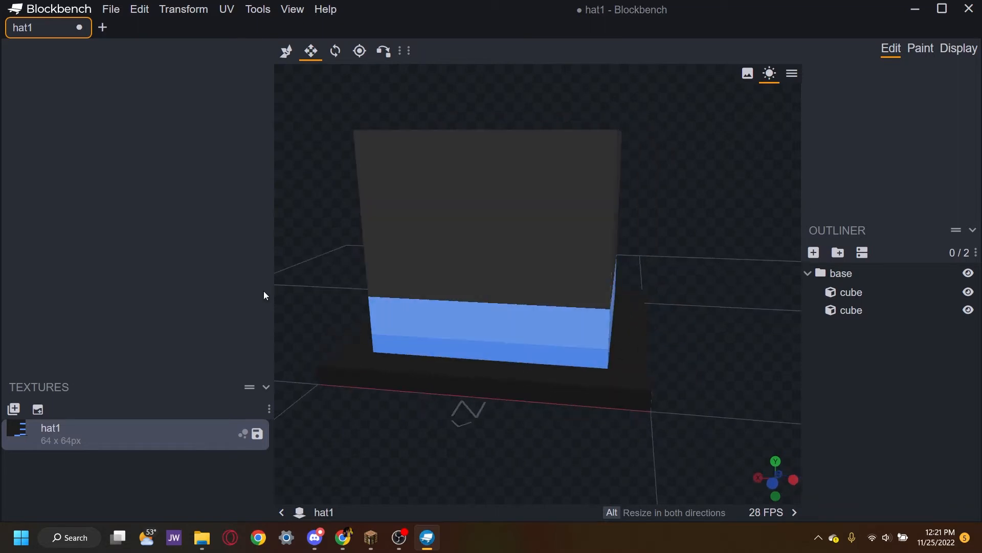
{"action": "right_click", "coordinate": [241, 435]}
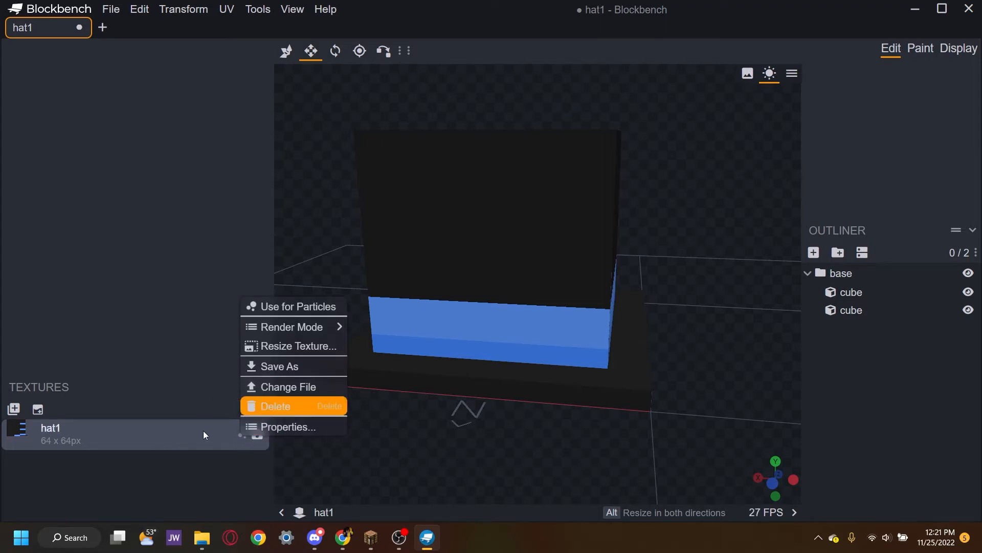
{"action": "left_click", "coordinate": [203, 477]}
{"action": "right_click", "coordinate": [181, 436]}
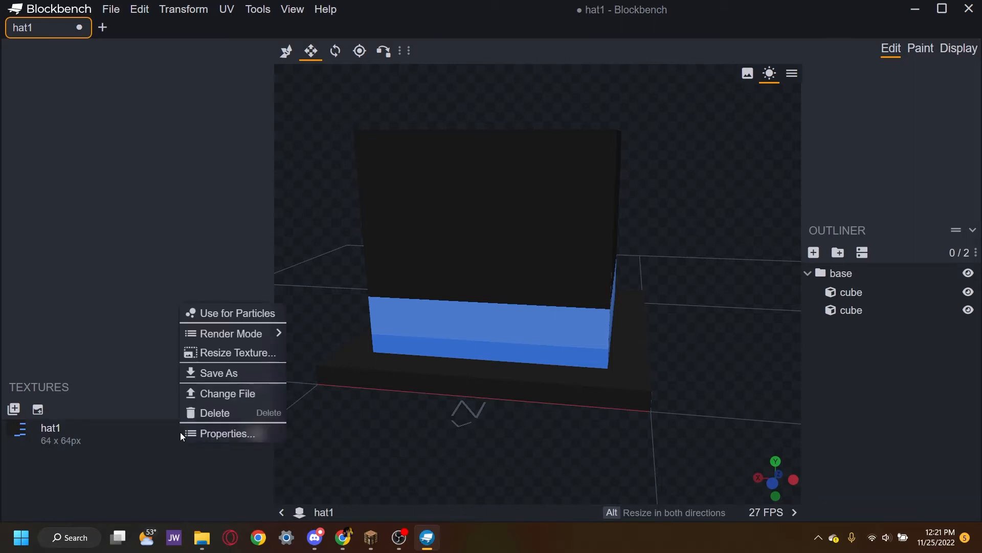
{"action": "left_click", "coordinate": [225, 305]}
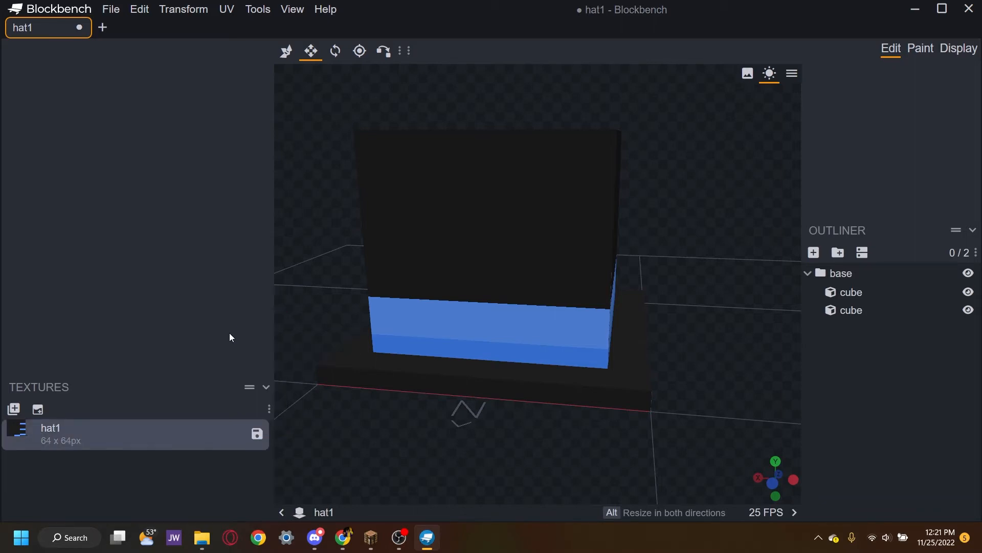
{"action": "right_click", "coordinate": [148, 434]}
{"action": "left_click", "coordinate": [182, 305]}
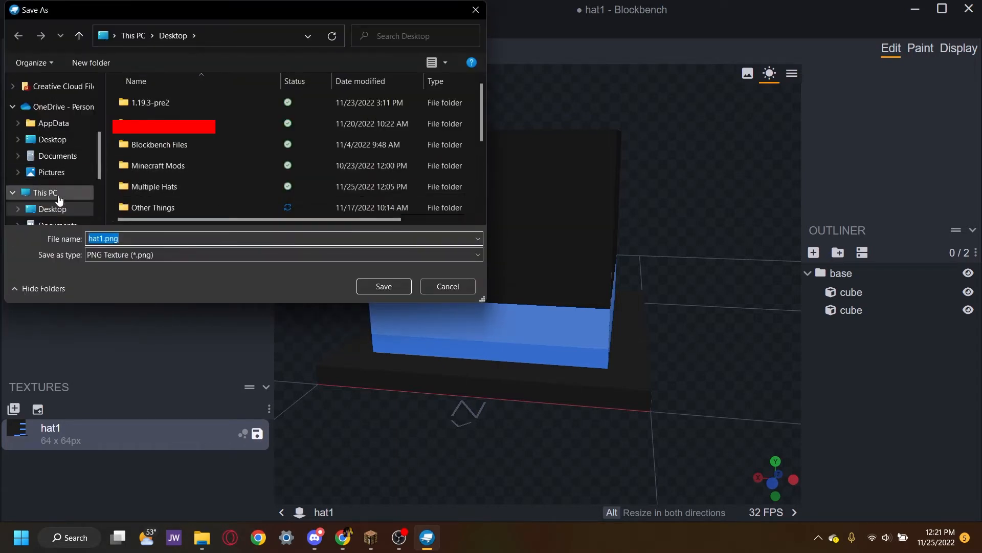
Set the texture's save location to Desktop > Multiple Hats > assets > minecraft > textures > blockbench.
{"action": "left_click", "coordinate": [56, 209]}
{"action": "scroll", "coordinate": [137, 164], "scroll_direction": "down", "scroll_amount": 1}
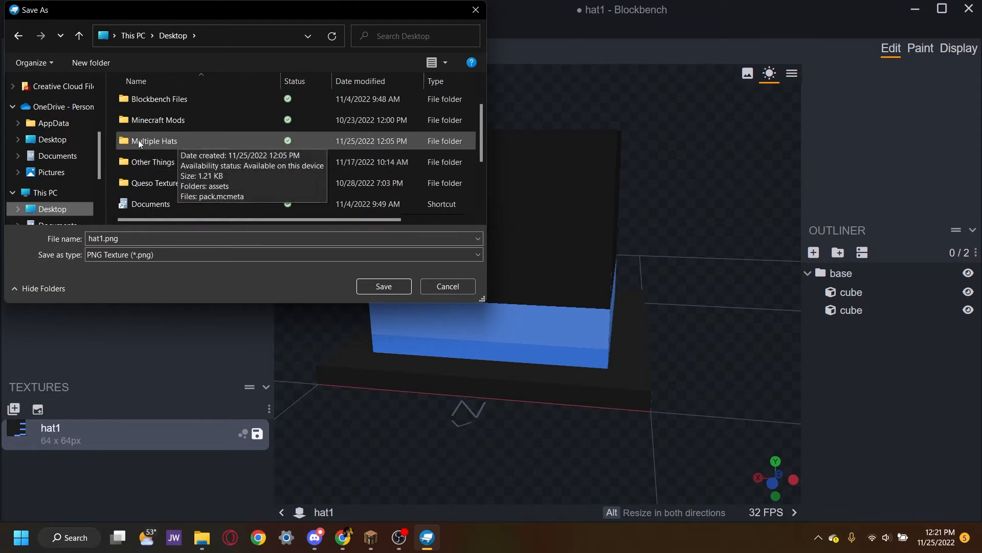
{"action": "double_click", "coordinate": [200, 139]}
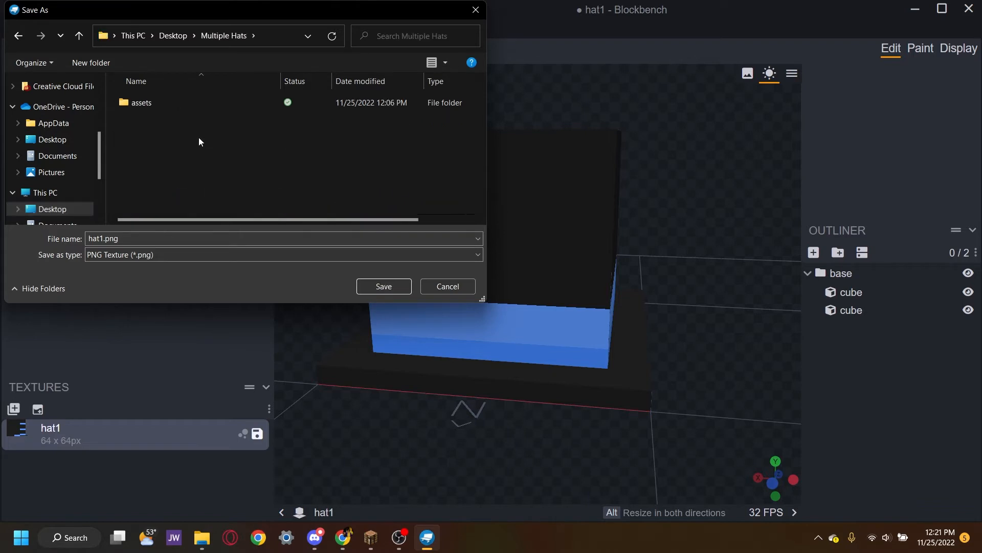
{"action": "left_click", "coordinate": [175, 108]}
{"action": "double_click", "coordinate": [175, 108]}
{"action": "double_click", "coordinate": [174, 100]}
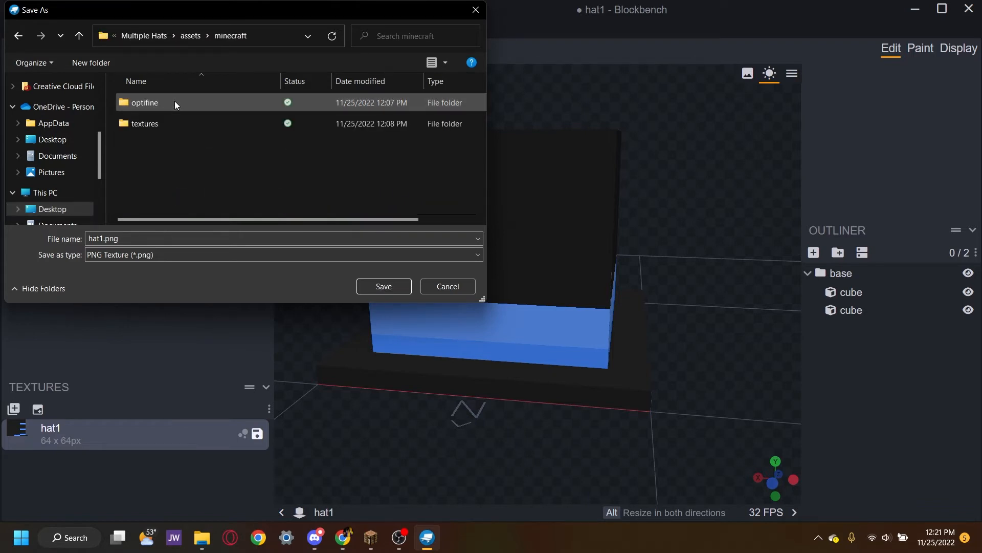
{"action": "left_click", "coordinate": [183, 125]}
{"action": "double_click", "coordinate": [183, 126]}
{"action": "left_click", "coordinate": [180, 103]}
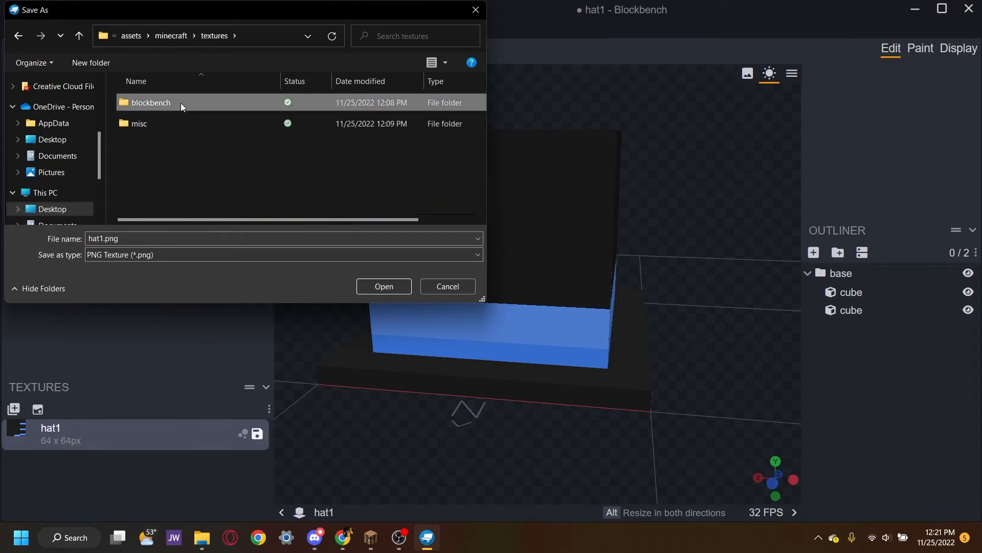
{"action": "double_click", "coordinate": [181, 103]}
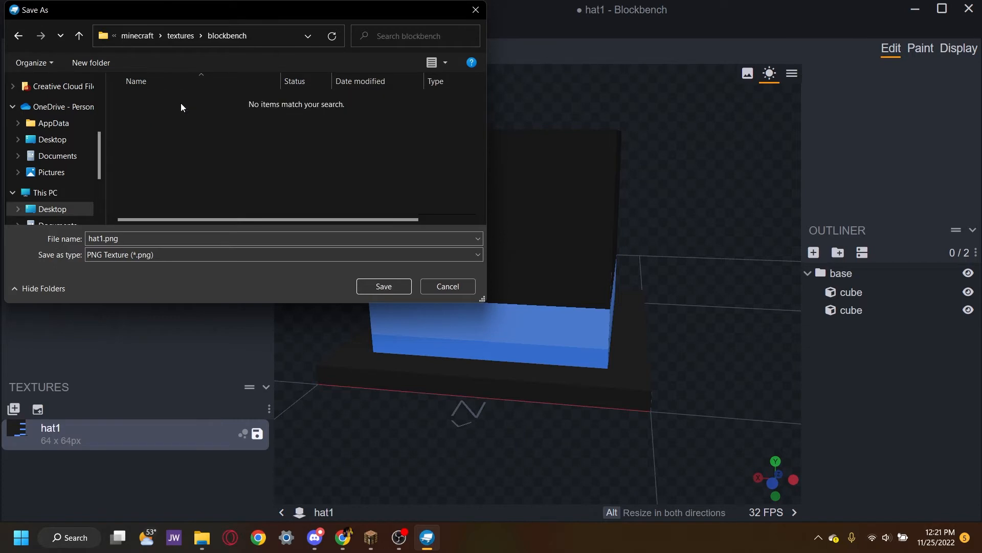
Create a folder named hat1 inside the blockbench folder and save the texture in it as hat1.png.
{"action": "right_click", "coordinate": [240, 142]}
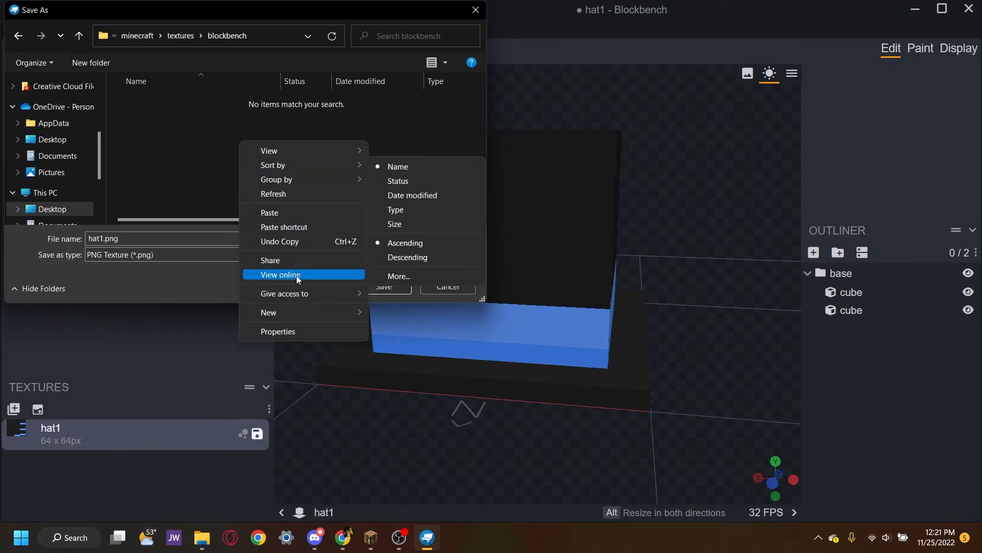
{"action": "mouse_move", "coordinate": [324, 312]}
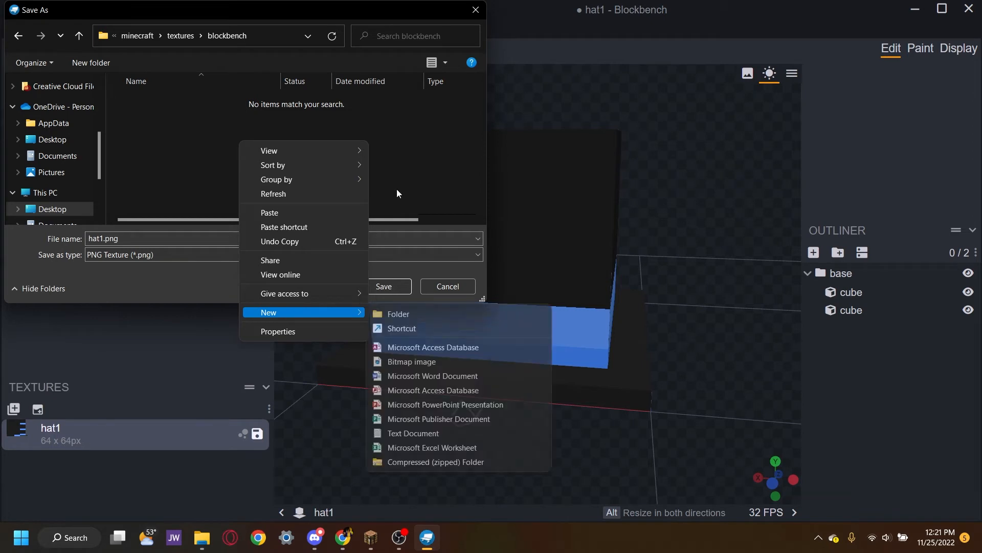
{"action": "left_click", "coordinate": [402, 314]}
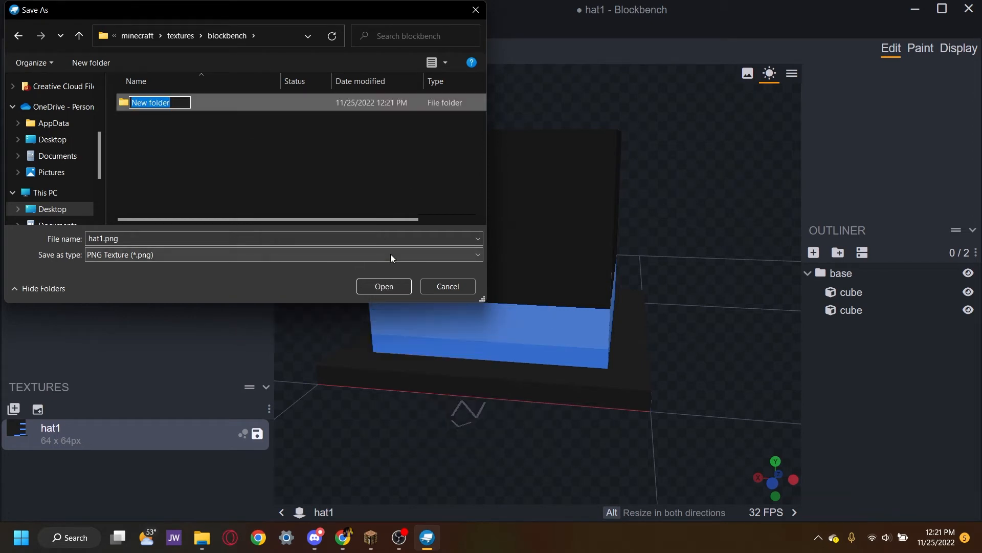
{"action": "type", "text": "hat1"}
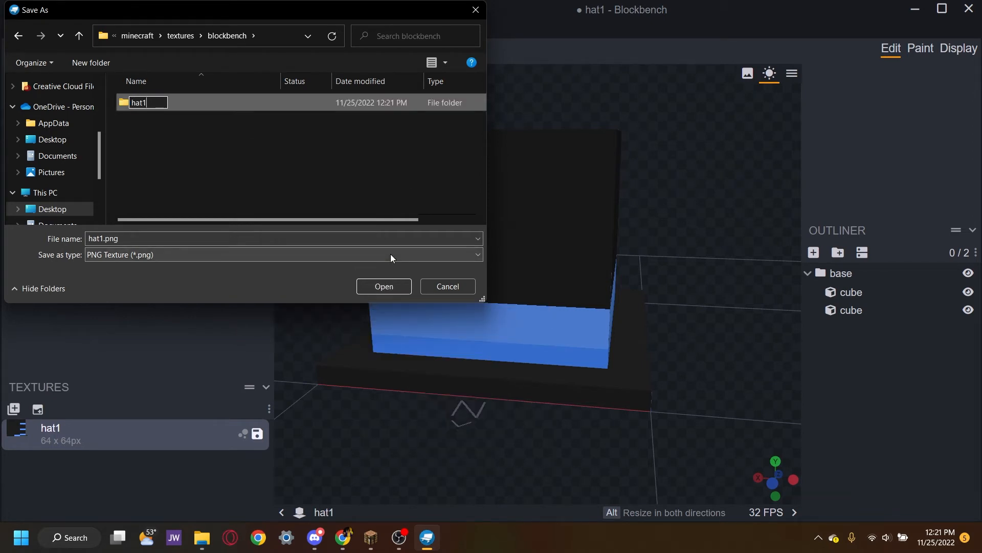
{"action": "double_click", "coordinate": [305, 101]}
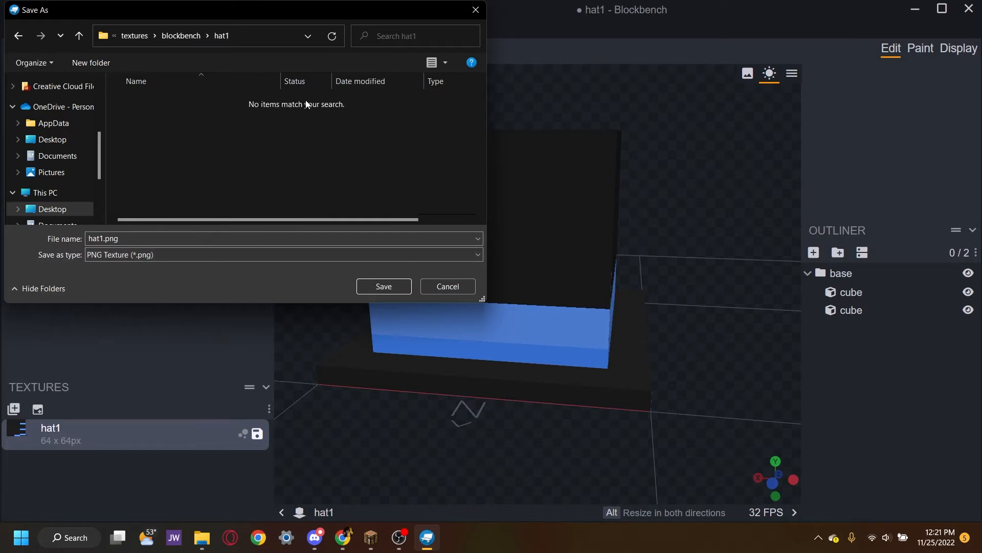
{"action": "left_click", "coordinate": [388, 289]}
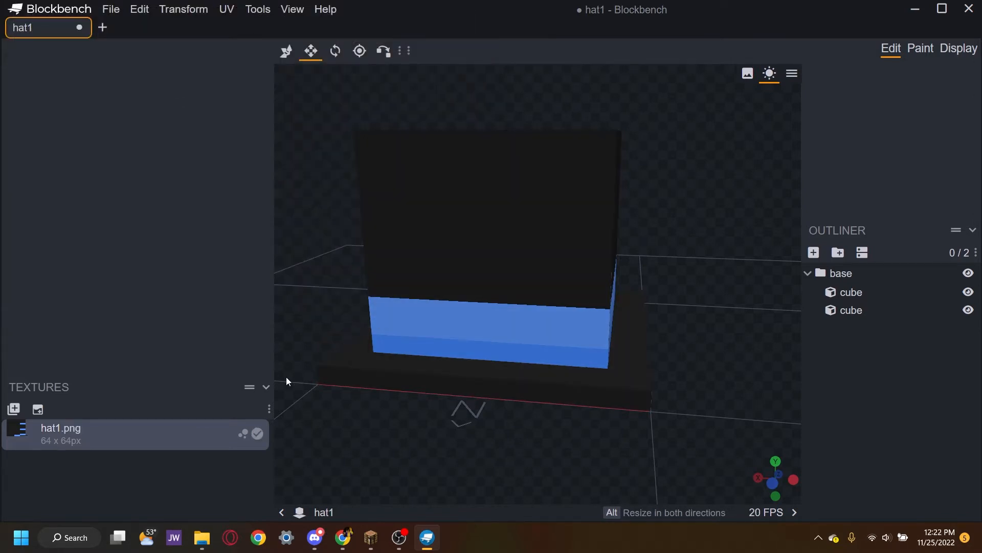
Export the hat as a Block/Item model named hat1.json into the pack's minecraft > optifine > cit > models > block folder.
{"action": "left_click", "coordinate": [111, 10]}
{"action": "mouse_move", "coordinate": [139, 235]}
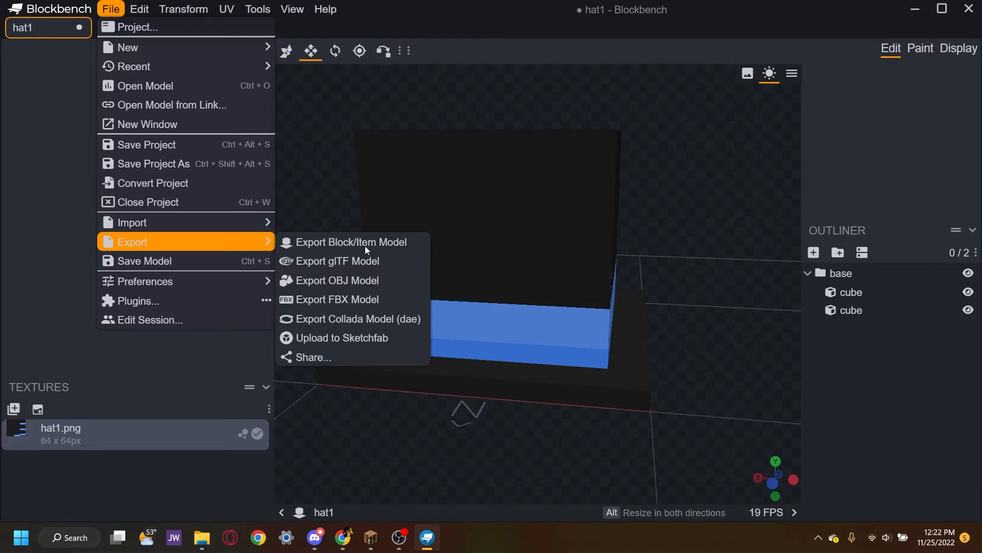
{"action": "left_click", "coordinate": [403, 241]}
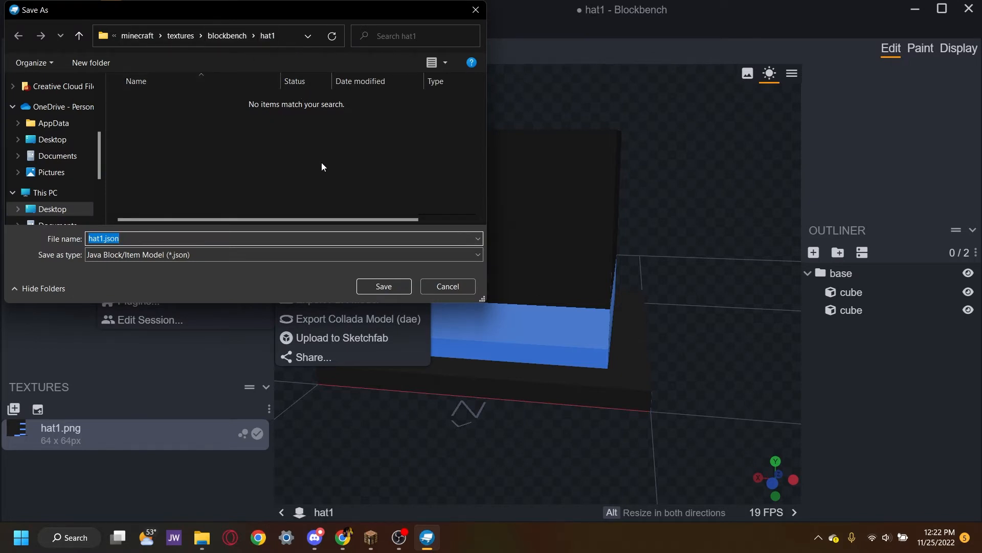
{"action": "left_click", "coordinate": [138, 35]}
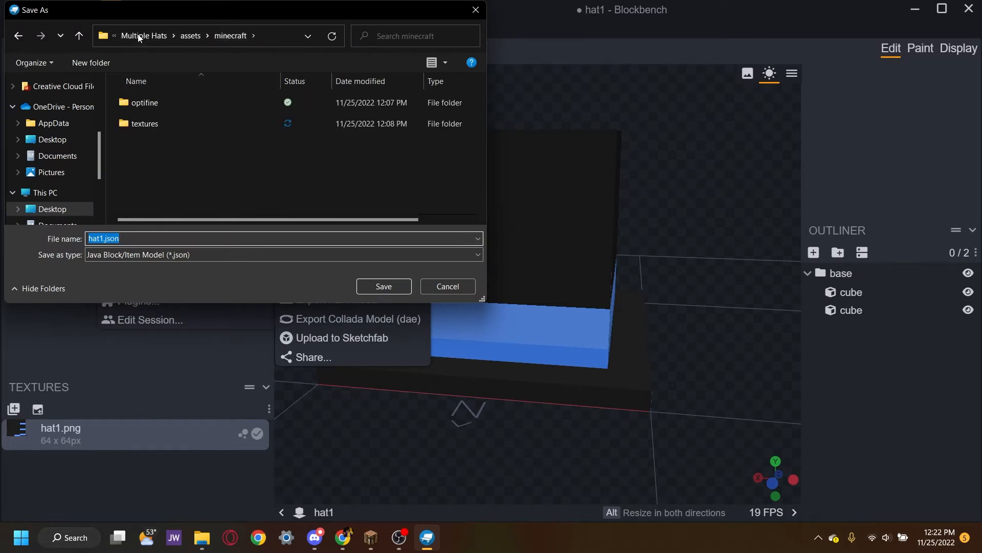
{"action": "left_click", "coordinate": [185, 103]}
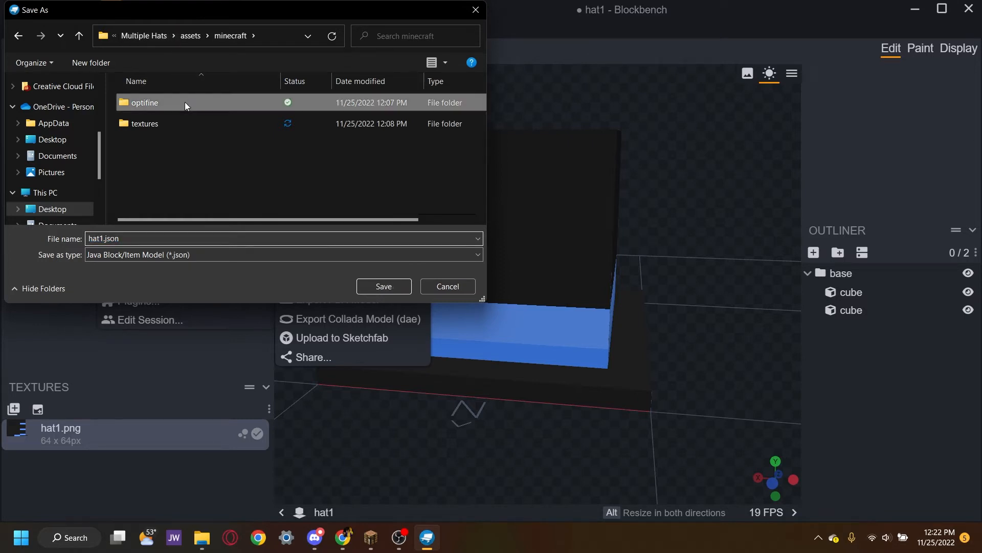
{"action": "double_click", "coordinate": [185, 102]}
{"action": "double_click", "coordinate": [185, 102]}
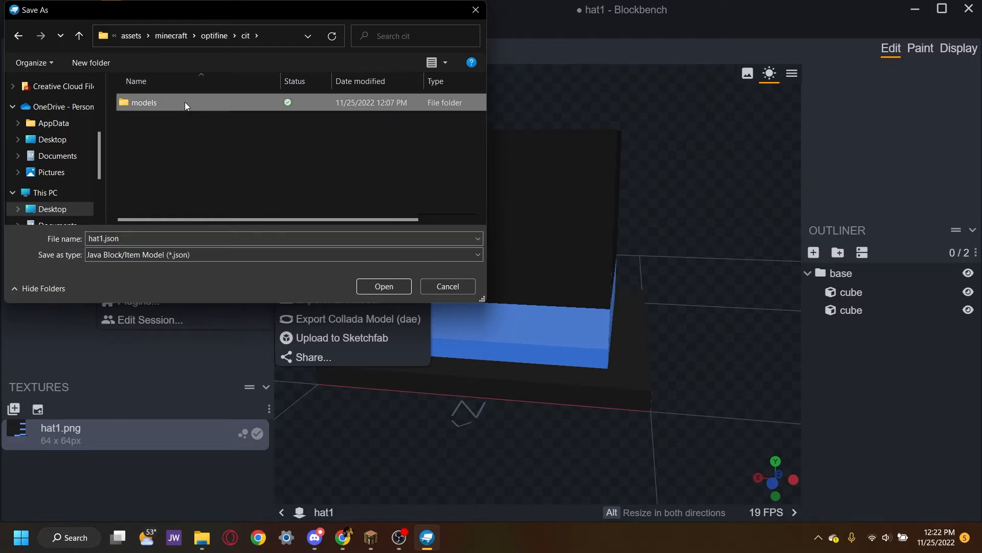
{"action": "double_click", "coordinate": [185, 103]}
{"action": "left_click", "coordinate": [186, 102]}
{"action": "double_click", "coordinate": [185, 102]}
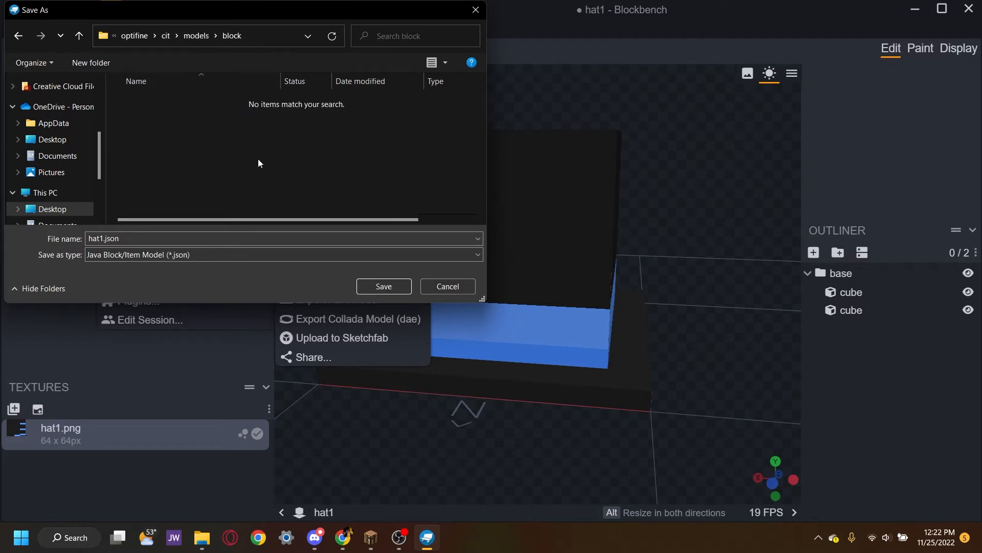
{"action": "left_click", "coordinate": [368, 287]}
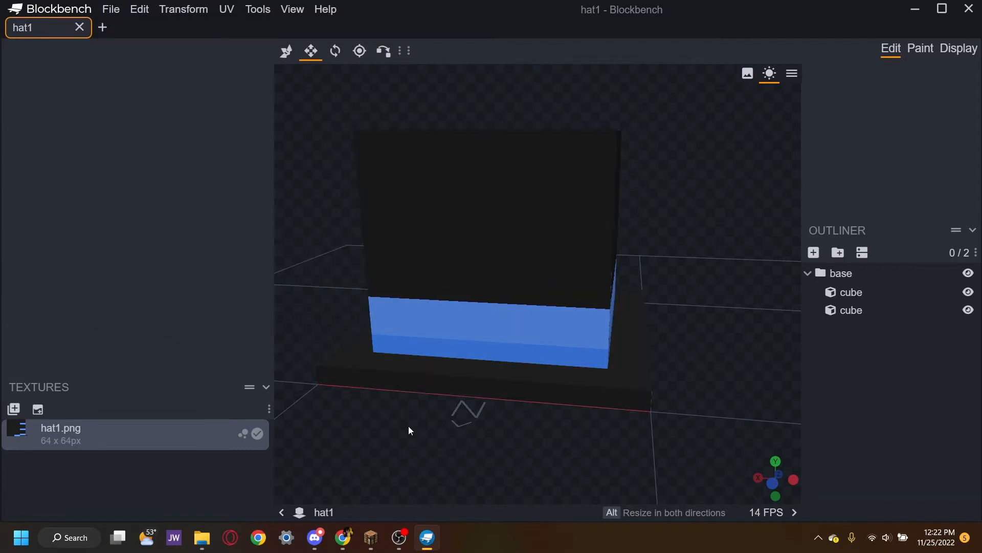
Switch to the Multiple Hats folder in File Explorer and open its assets > minecraft folder.
{"action": "left_click_drag", "start_coordinate": [408, 426], "coordinate": [394, 425]}
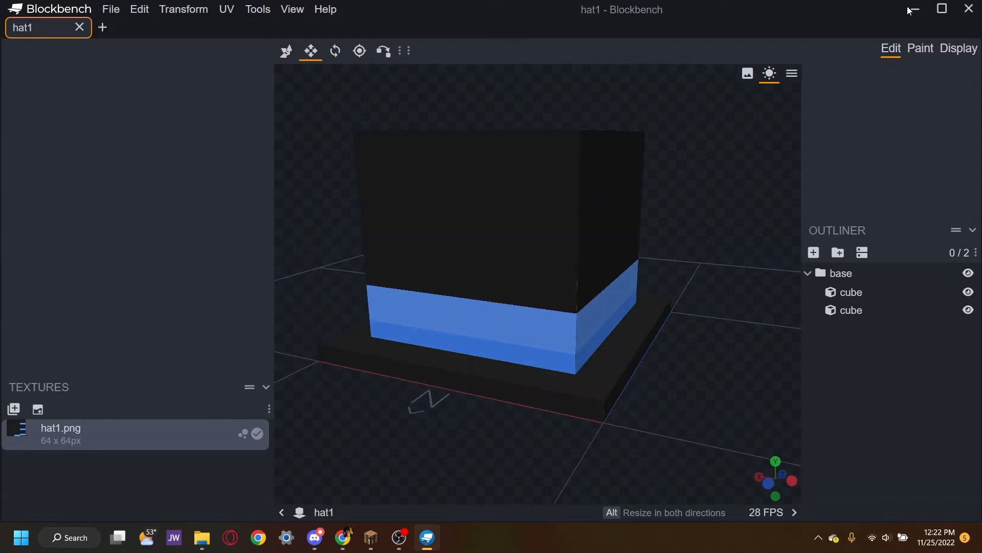
{"action": "left_click", "coordinate": [915, 9]}
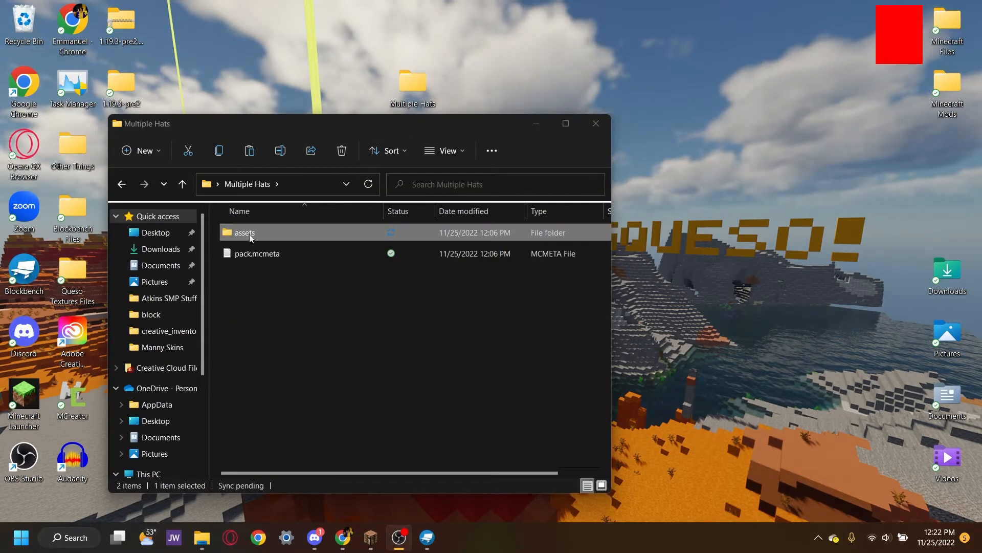
{"action": "mouse_move", "coordinate": [337, 48]}
{"action": "left_mouse_down"}
{"action": "mouse_move", "coordinate": [458, 100]}
{"action": "mouse_move", "coordinate": [353, 55]}
{"action": "left_mouse_up"}
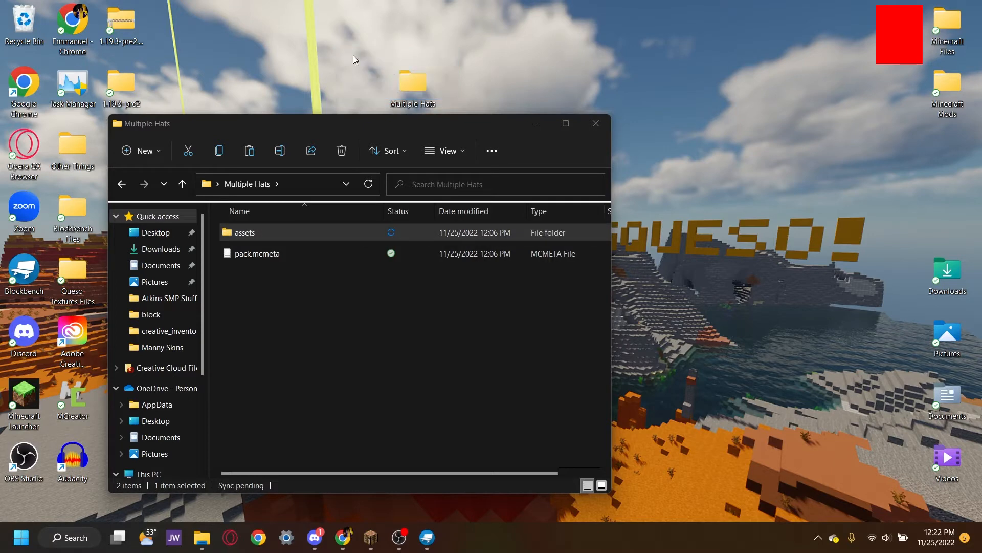
{"action": "left_click", "coordinate": [317, 232]}
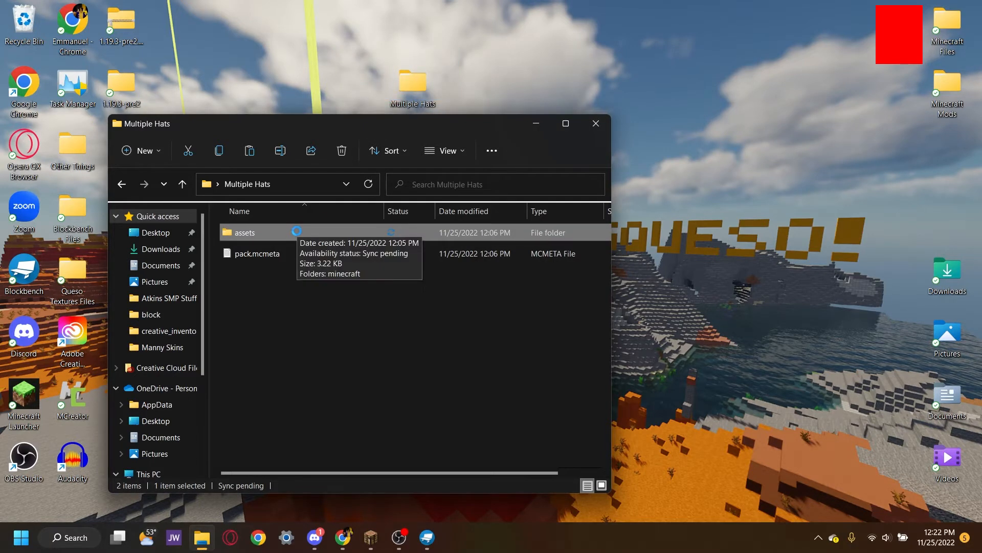
{"action": "double_click", "coordinate": [297, 232]}
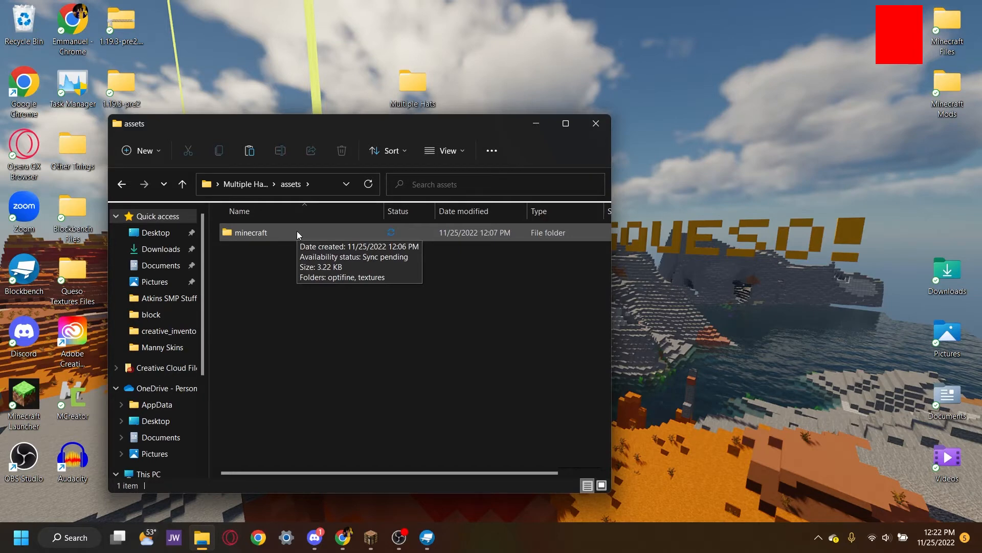
{"action": "left_click", "coordinate": [296, 231]}
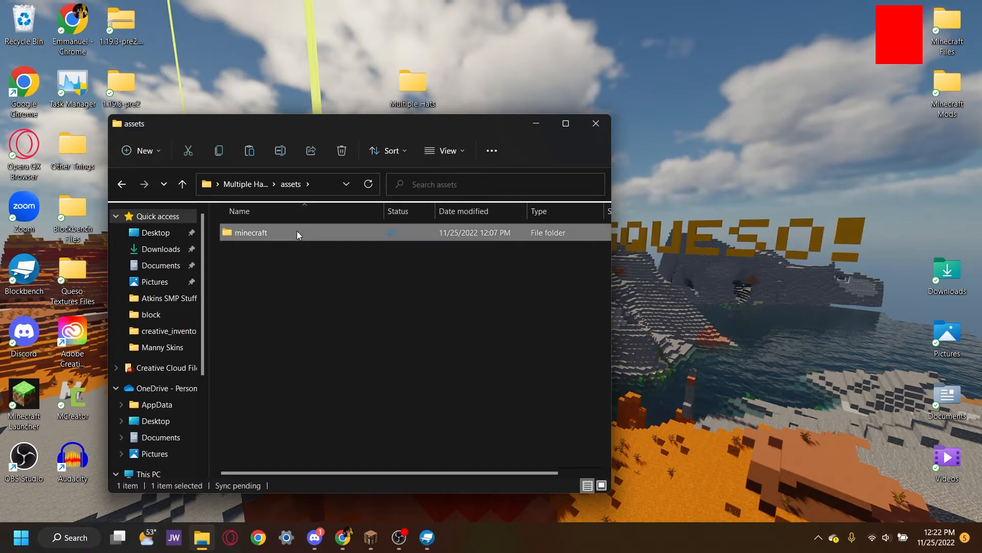
{"action": "double_click", "coordinate": [297, 232]}
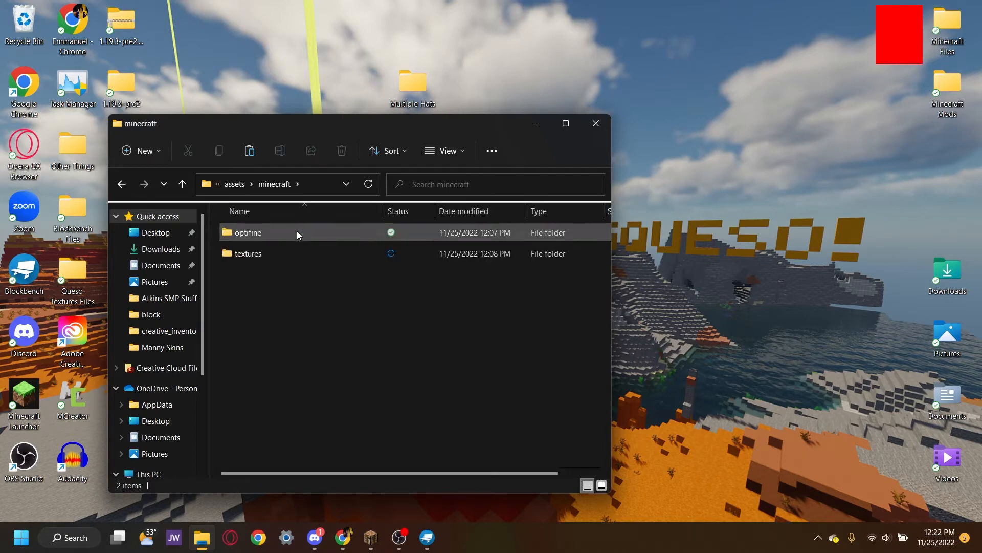
Go down through the optifine > cit > models folders and open the block folder.
{"action": "left_click", "coordinate": [296, 231]}
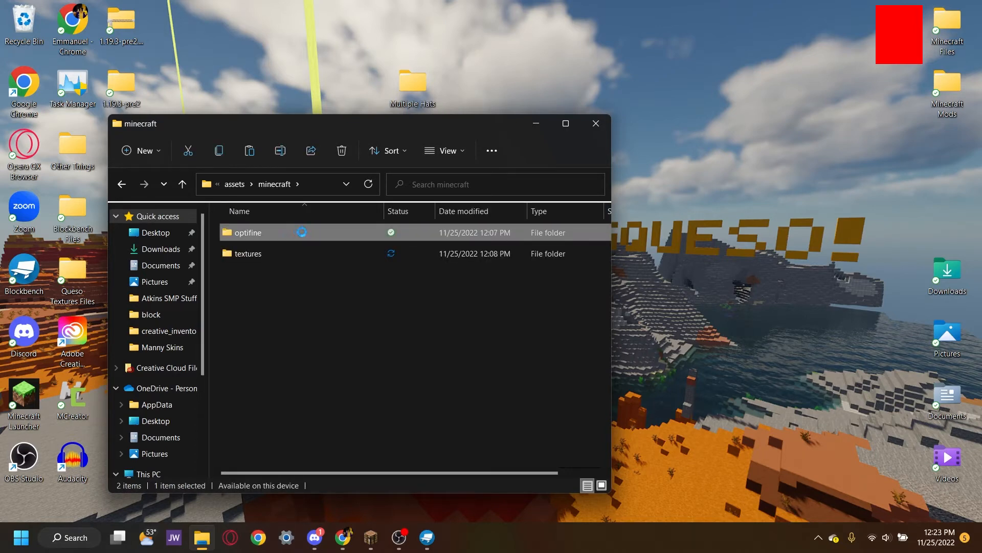
{"action": "double_click", "coordinate": [302, 231]}
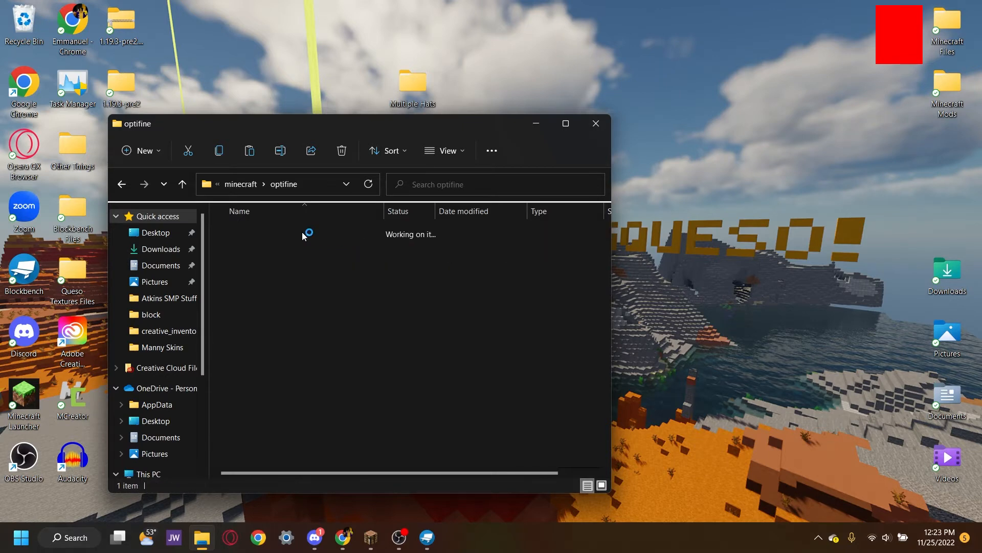
{"action": "left_click", "coordinate": [301, 232]}
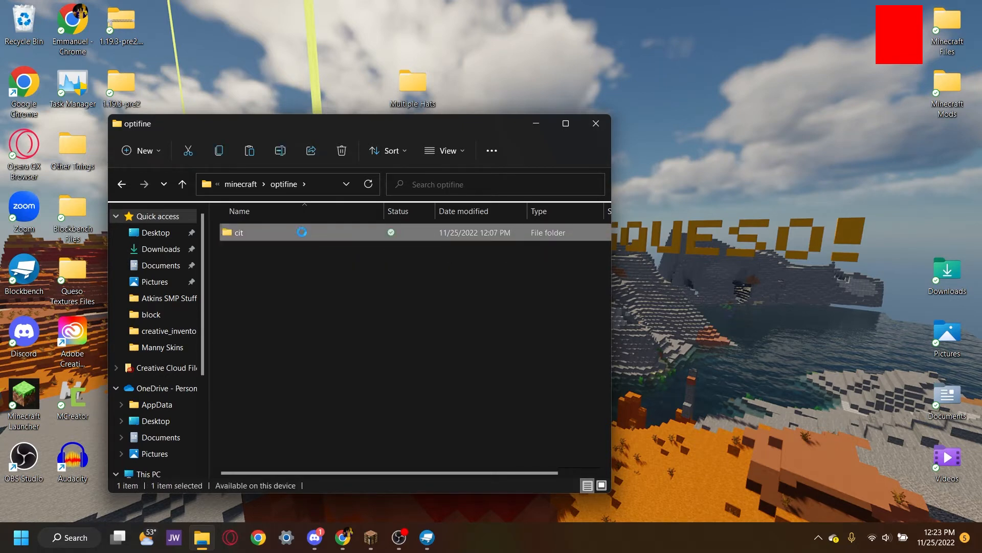
{"action": "double_click", "coordinate": [302, 232]}
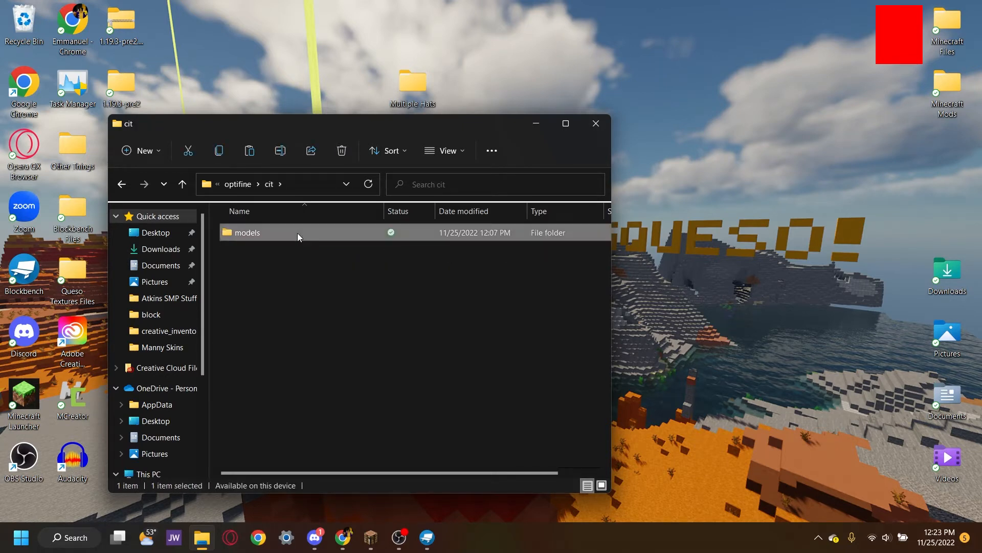
{"action": "double_click", "coordinate": [296, 233]}
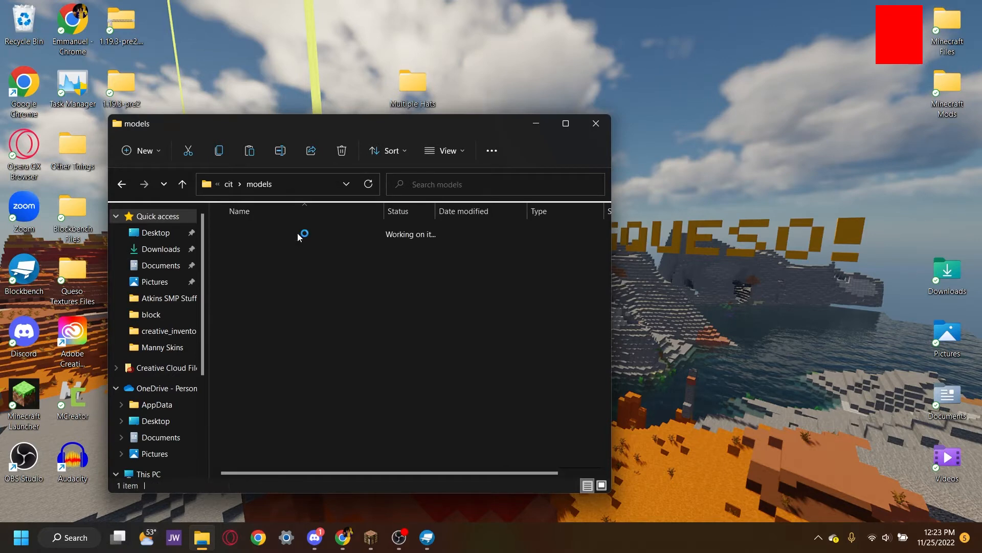
{"action": "left_click", "coordinate": [297, 233]}
{"action": "double_click", "coordinate": [297, 232]}
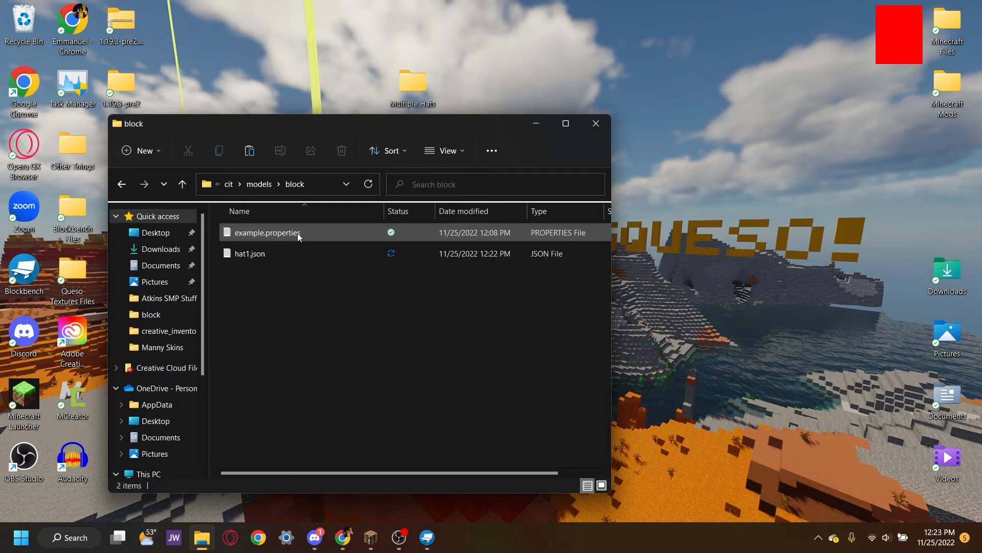
Examine the texture paths inside hat1.json in Notepad and close the file.
{"action": "mouse_move", "coordinate": [242, 271]}
{"action": "left_mouse_down"}
{"action": "mouse_move", "coordinate": [283, 266]}
{"action": "mouse_move", "coordinate": [256, 267]}
{"action": "left_mouse_up"}
{"action": "left_click", "coordinate": [295, 260]}
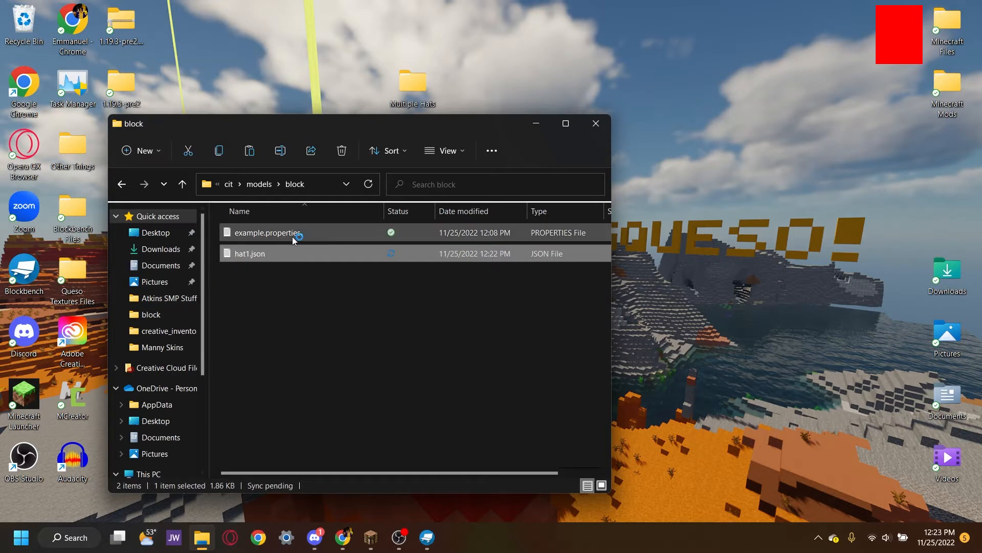
{"action": "double_click", "coordinate": [321, 254]}
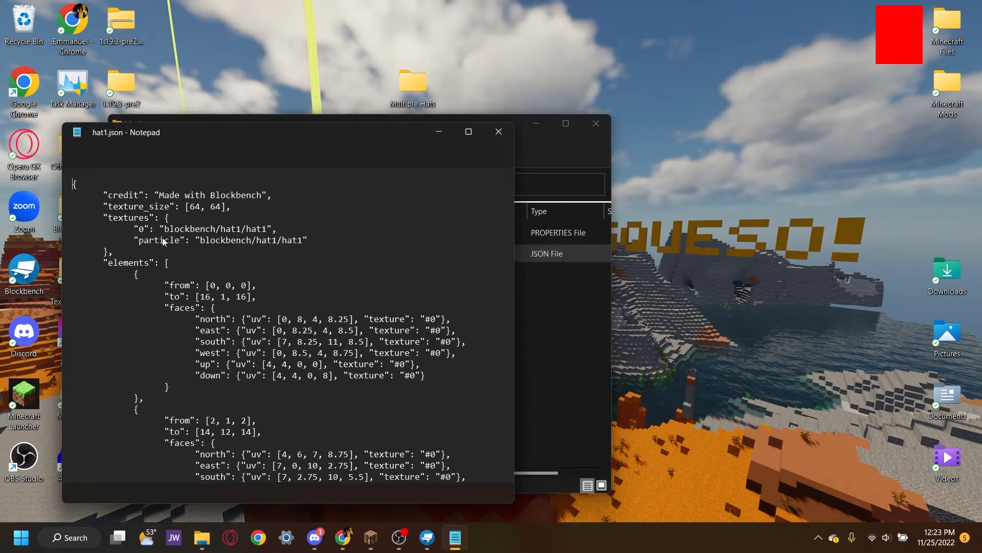
{"action": "left_click_drag", "start_coordinate": [133, 229], "coordinate": [114, 252]}
{"action": "left_click", "coordinate": [249, 239]}
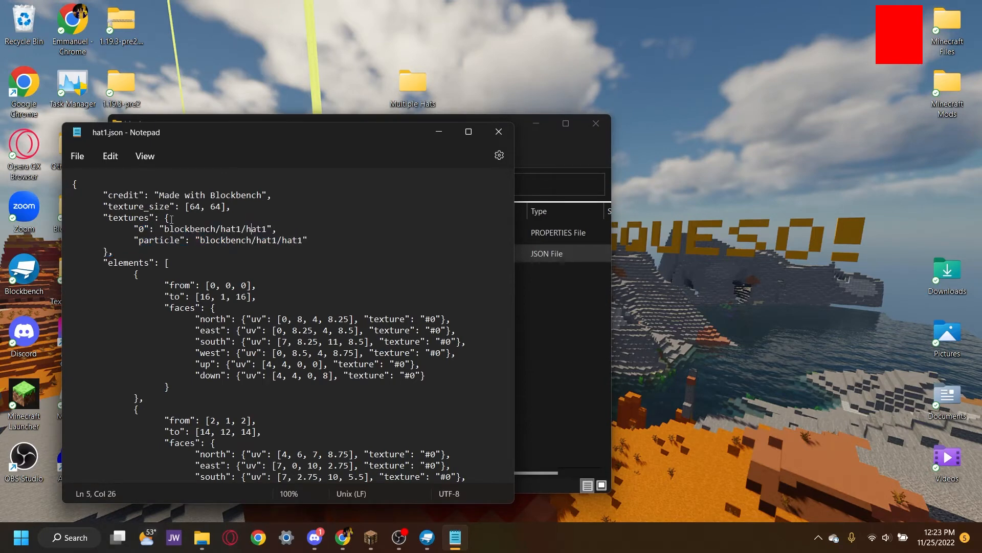
{"action": "left_click", "coordinate": [499, 131]}
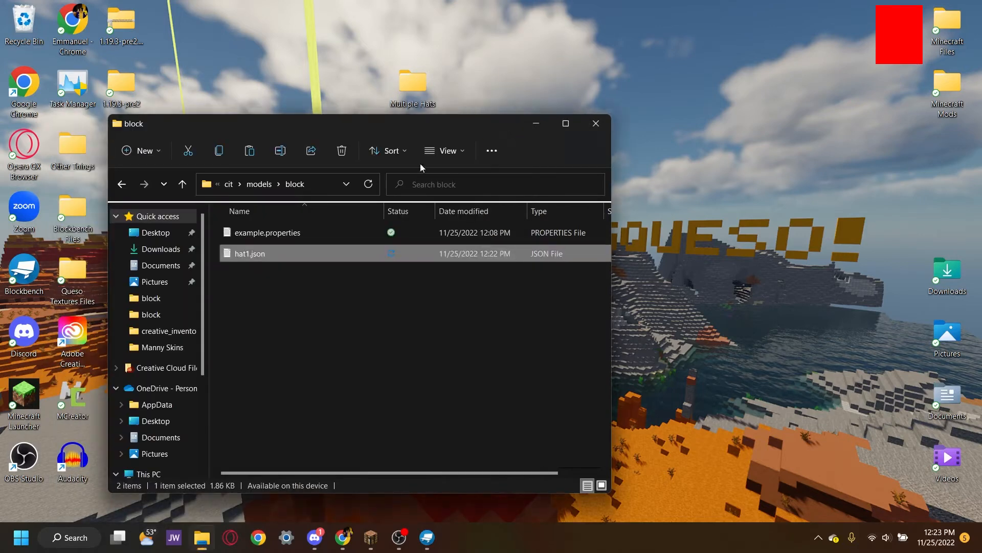
Duplicate example.properties in the block folder and rename the copy hat1.properties.
{"action": "left_click", "coordinate": [333, 234]}
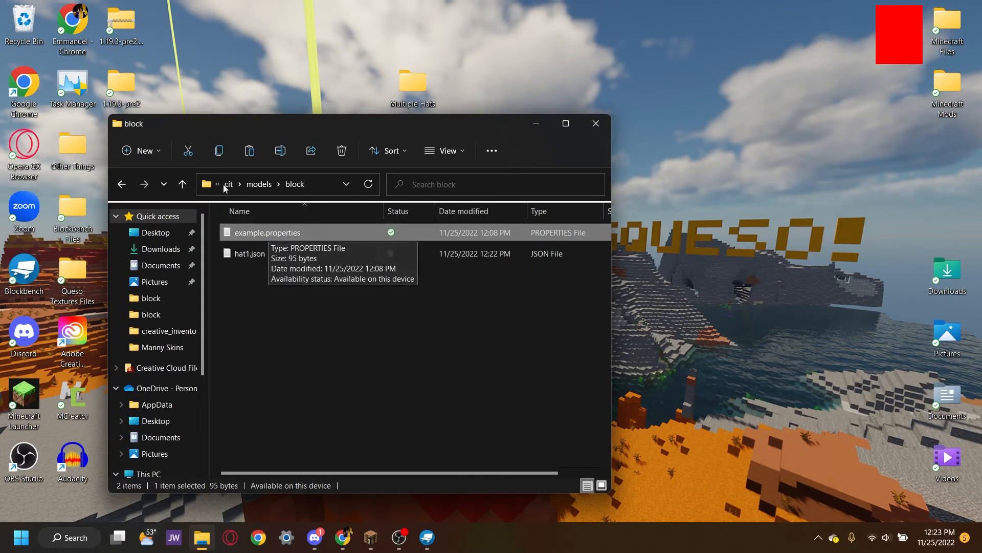
{"action": "left_click", "coordinate": [252, 161]}
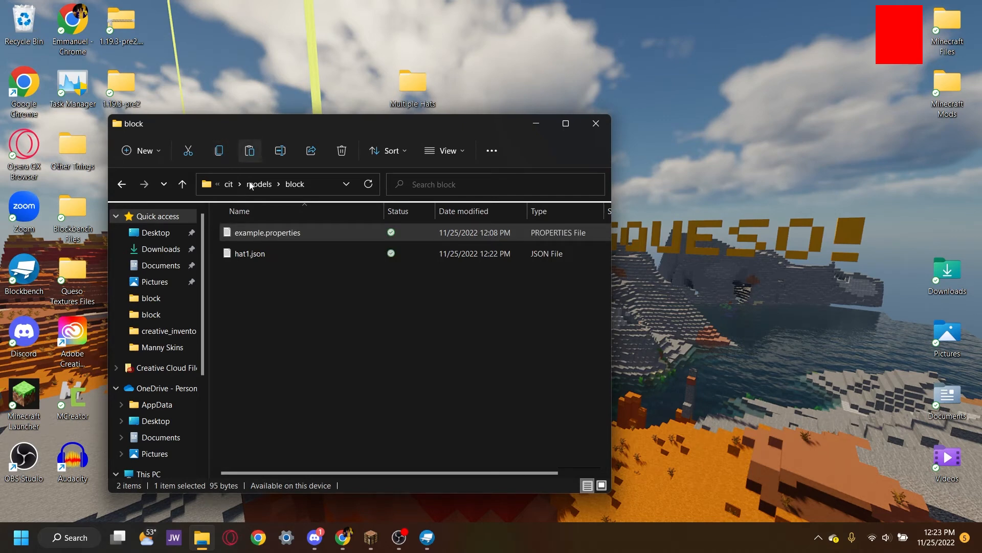
{"action": "left_click", "coordinate": [280, 151]}
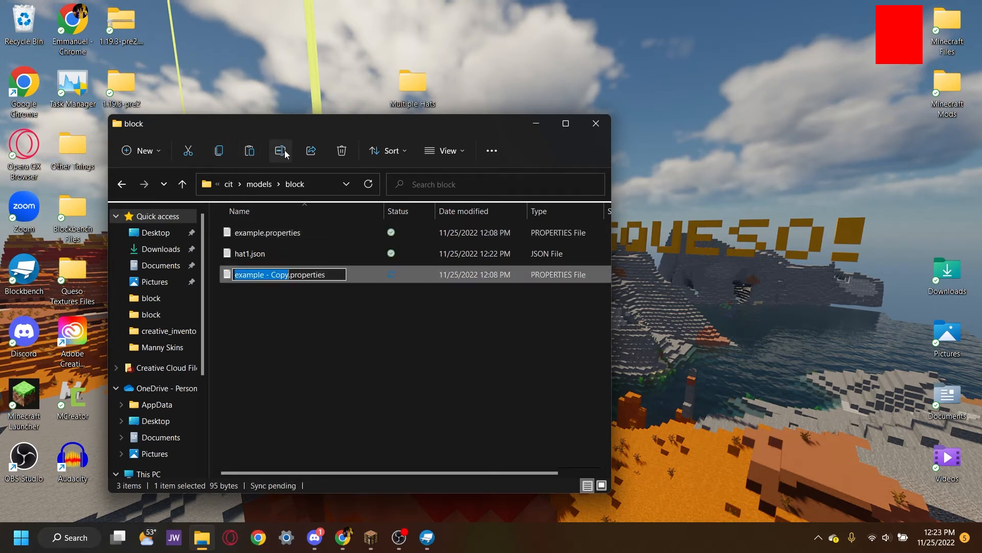
{"action": "type", "text": "hat1"}
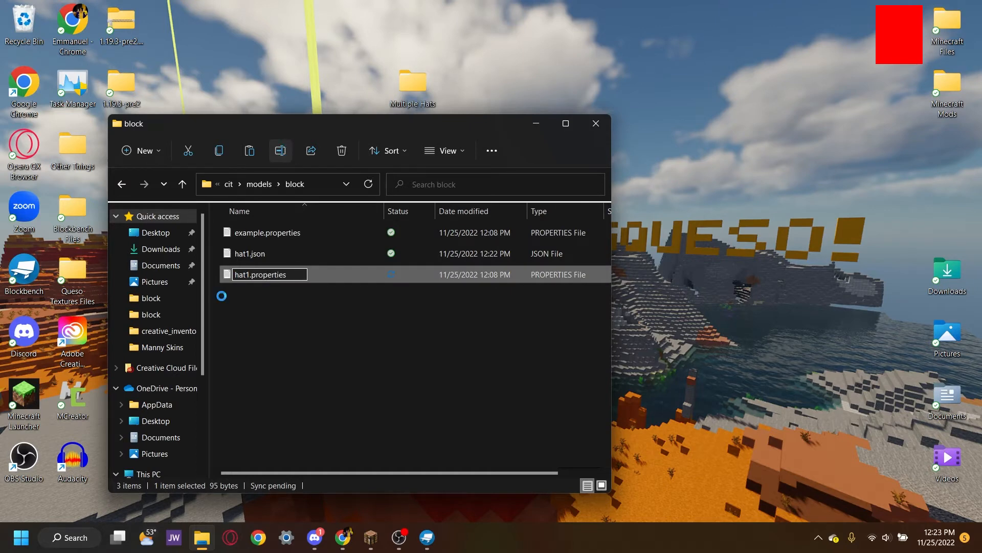
{"action": "key", "text": "Return"}
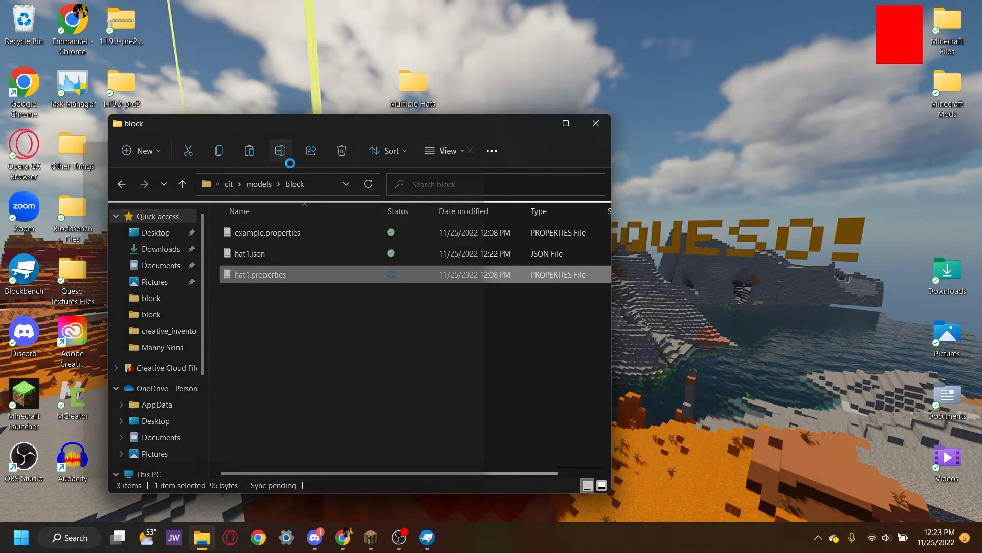
Open hat1.properties in Notepad and set its model entry to hat1.json.
{"action": "left_click_drag", "start_coordinate": [237, 136], "coordinate": [579, 101]}
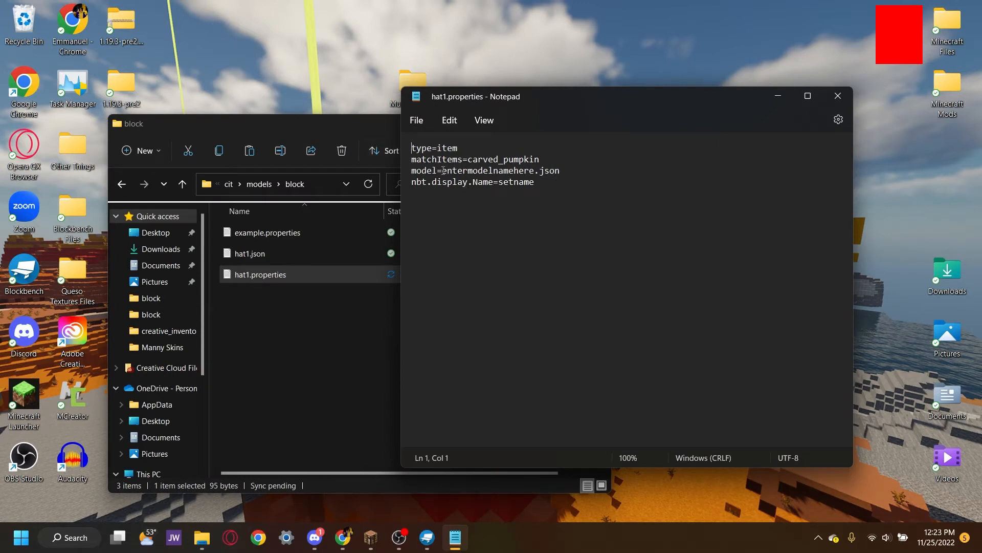
{"action": "left_click_drag", "start_coordinate": [443, 170], "coordinate": [535, 176]}
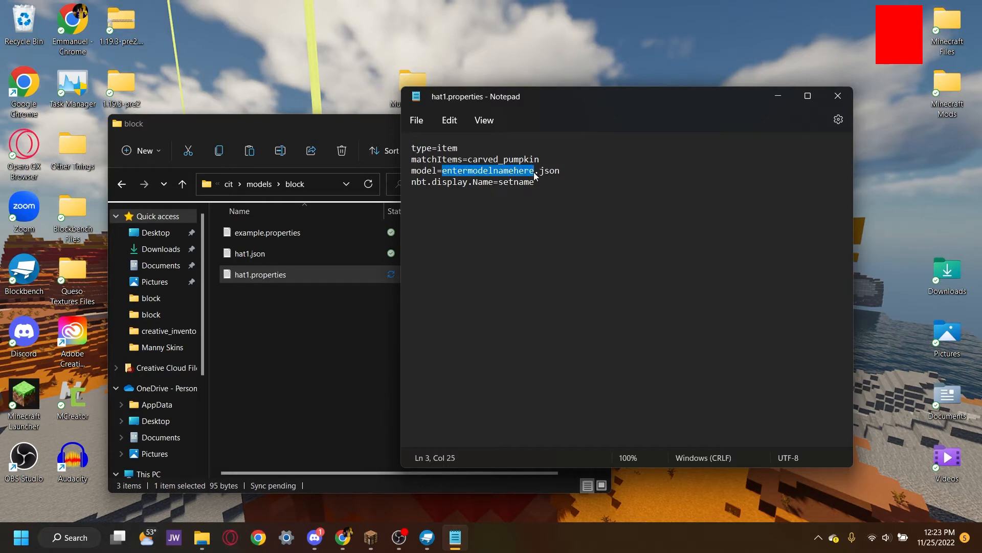
{"action": "type", "text": "hat1"}
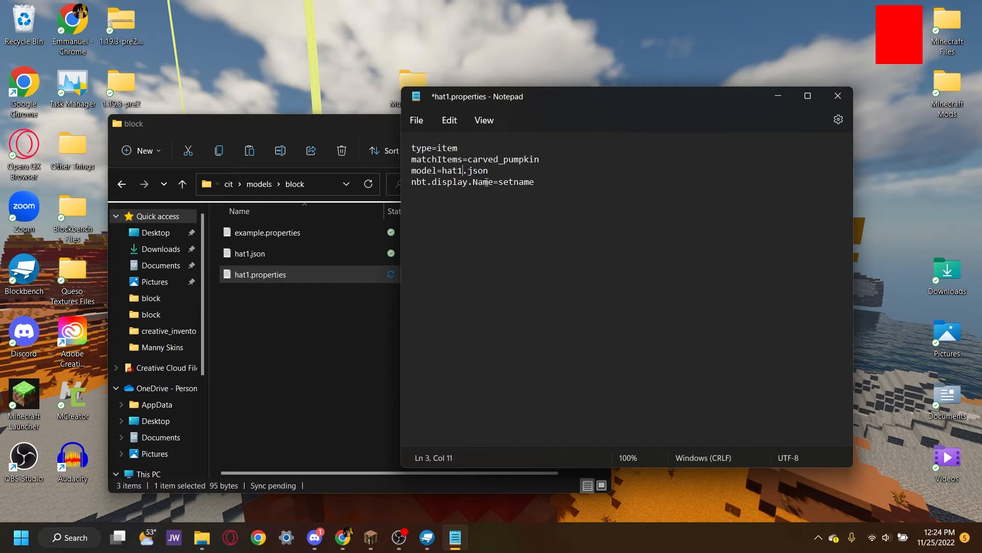
Set nbt.display.Name to Hat 1 in hat1.properties, then save and close the file.
{"action": "left_click_drag", "start_coordinate": [498, 182], "coordinate": [537, 183]}
{"action": "type", "text": "Hat"}
{"action": "key", "text": "BackSpace"}
{"action": "type", "text": "1"}
{"action": "mouse_move", "coordinate": [499, 182]}
{"action": "left_mouse_down"}
{"action": "mouse_move", "coordinate": [525, 182]}
{"action": "mouse_move", "coordinate": [498, 182]}
{"action": "left_mouse_up"}
{"action": "left_click_drag", "start_coordinate": [467, 159], "coordinate": [514, 160]}
{"action": "left_click", "coordinate": [463, 171]}
{"action": "left_click", "coordinate": [849, 100]}
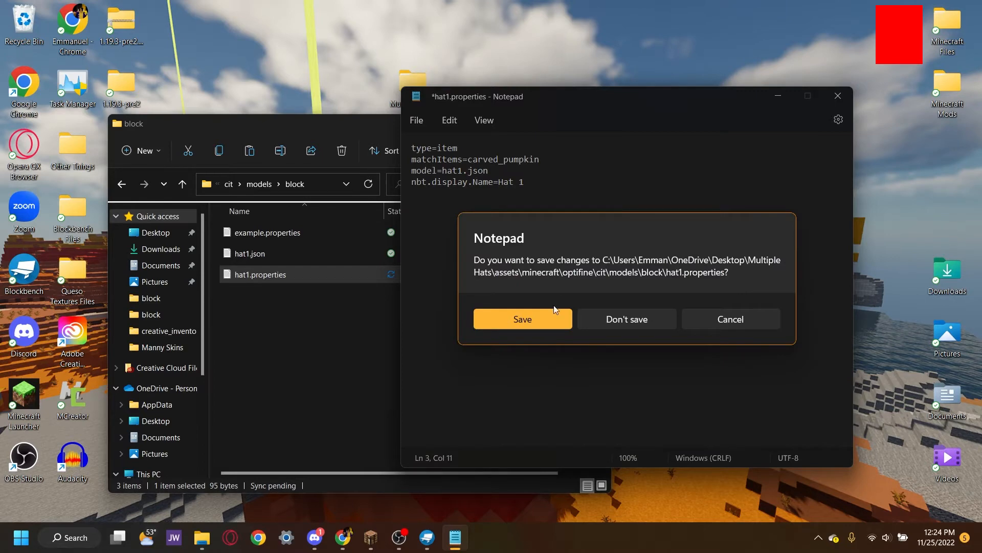
{"action": "left_click", "coordinate": [556, 311]}
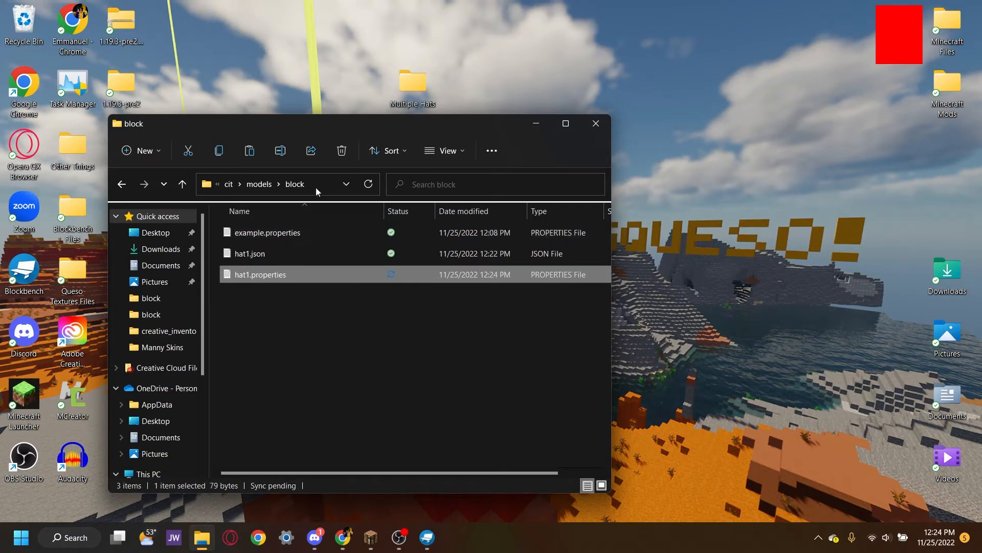
Switch to Blockbench and create a new Java Block/Item project named hat2.
{"action": "left_click", "coordinate": [427, 538]}
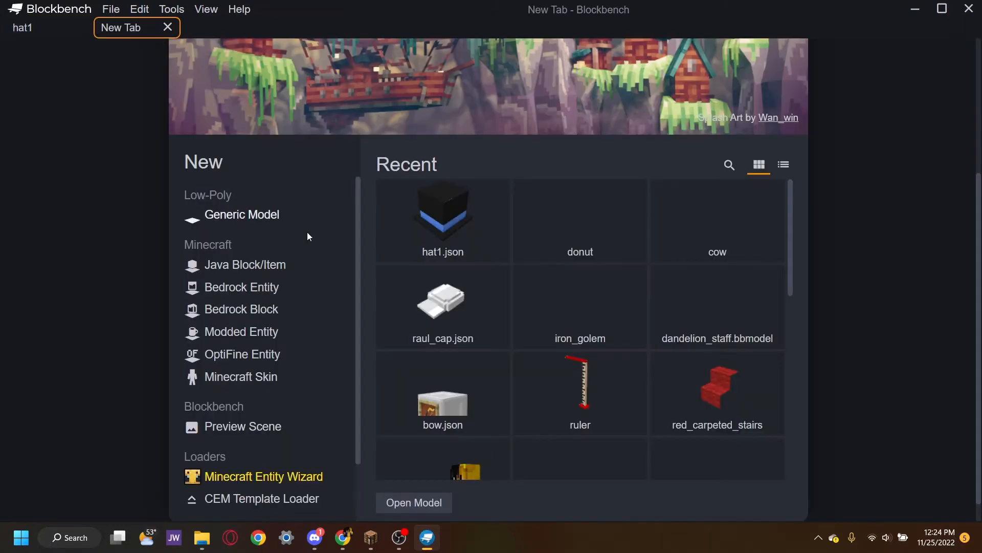
{"action": "left_click", "coordinate": [214, 267]}
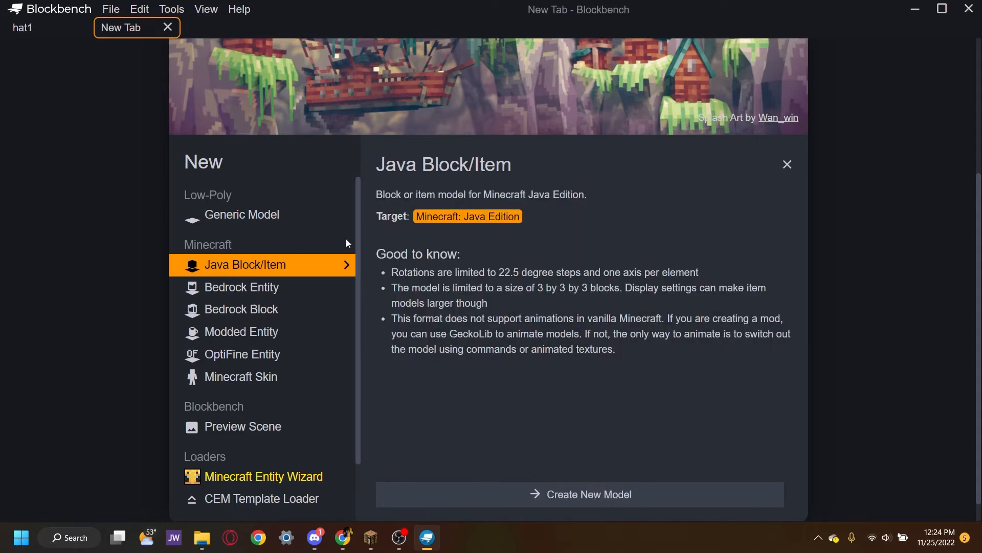
{"action": "left_click", "coordinate": [578, 490]}
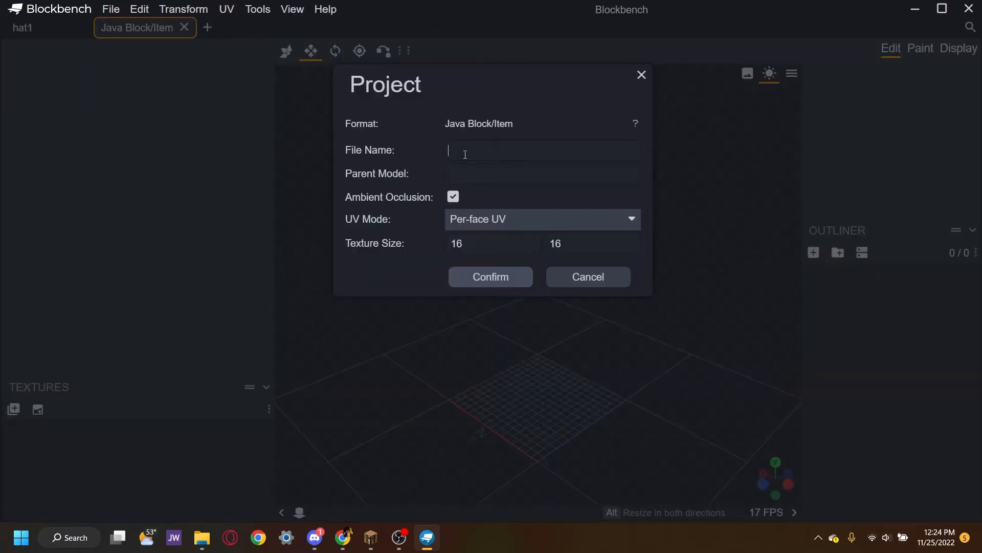
{"action": "type", "text": "hat2"}
{"action": "left_click", "coordinate": [509, 283]}
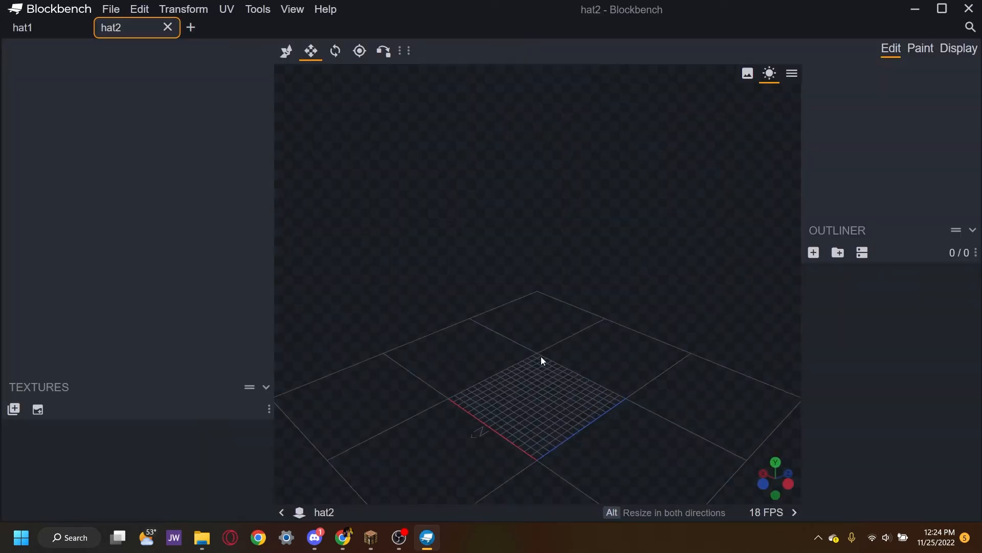
Add a group to the hat2 outliner and rename it base.
{"action": "scroll", "coordinate": [536, 331], "scroll_direction": "up", "scroll_amount": 5}
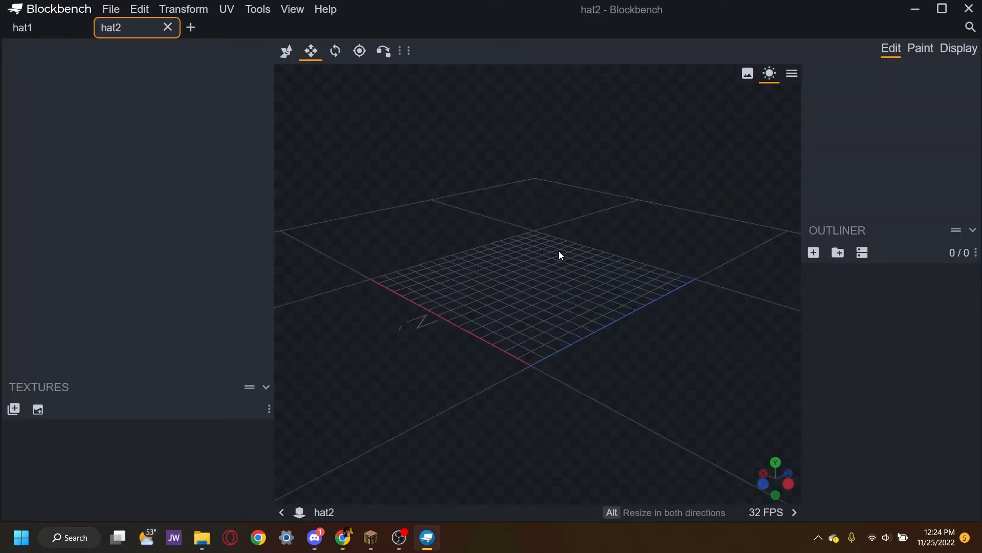
{"action": "left_click_drag", "start_coordinate": [578, 264], "coordinate": [532, 253]}
{"action": "left_click", "coordinate": [838, 252]}
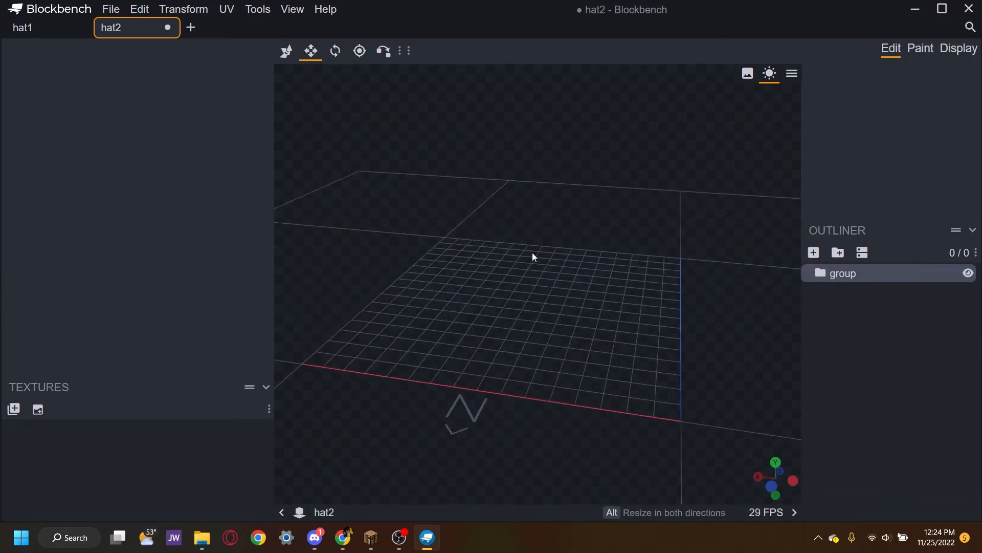
{"action": "double_click", "coordinate": [849, 274]}
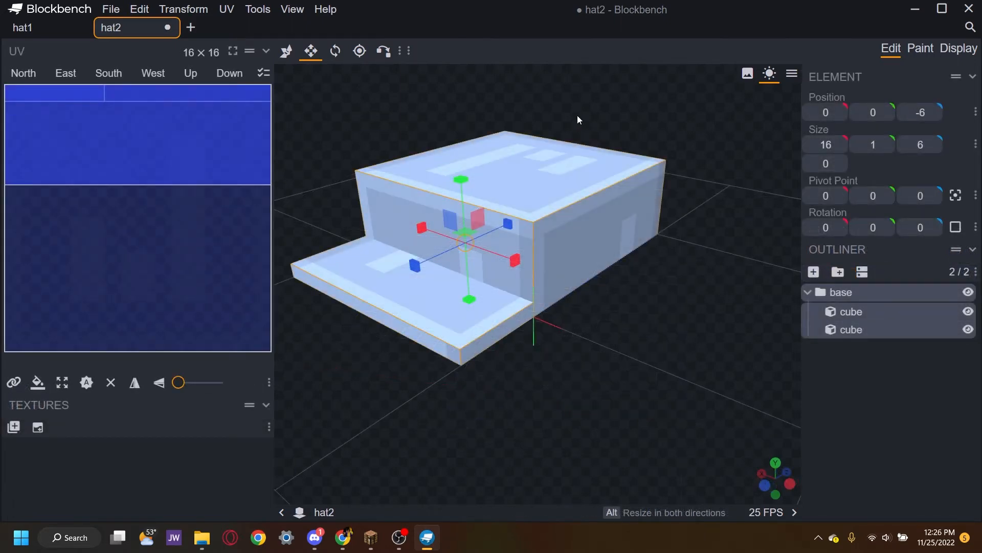
{"action": "left_click_drag", "start_coordinate": [658, 313], "coordinate": [393, 395]}
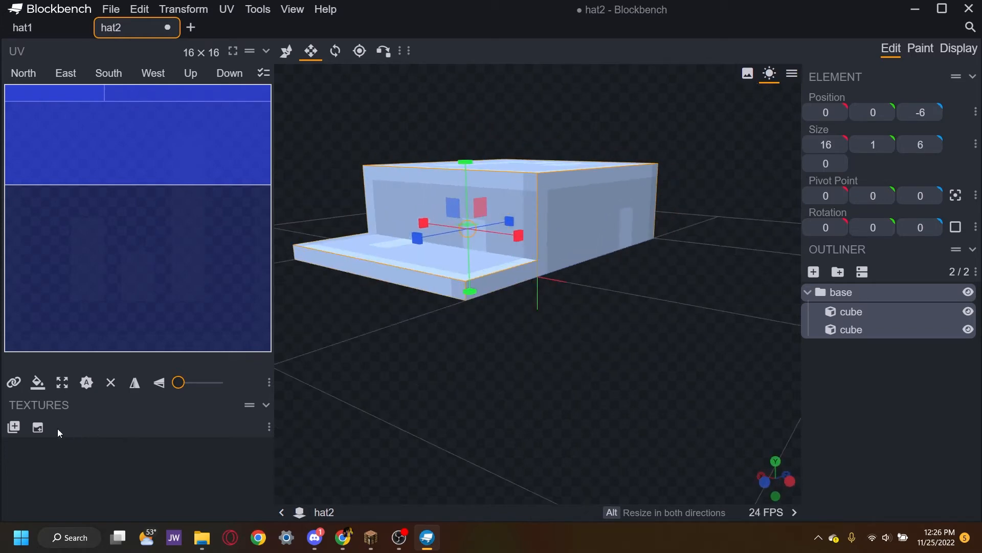
Create a texture template named hat2 for the two selected cubes.
{"action": "left_click", "coordinate": [38, 426]}
{"action": "key", "text": "ctrl+a"}
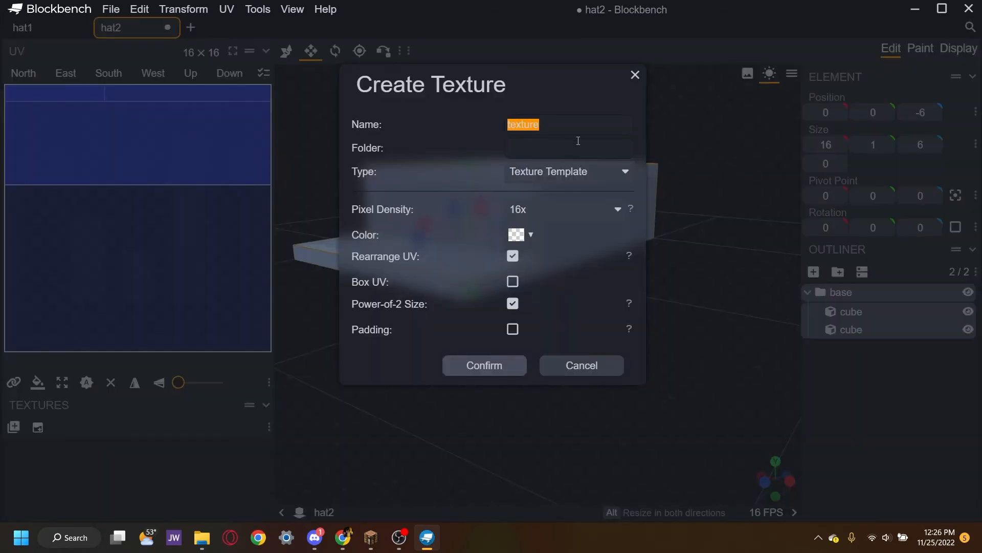
{"action": "type", "text": "hat22"}
{"action": "key", "text": "BackSpace"}
{"action": "left_click", "coordinate": [502, 370]}
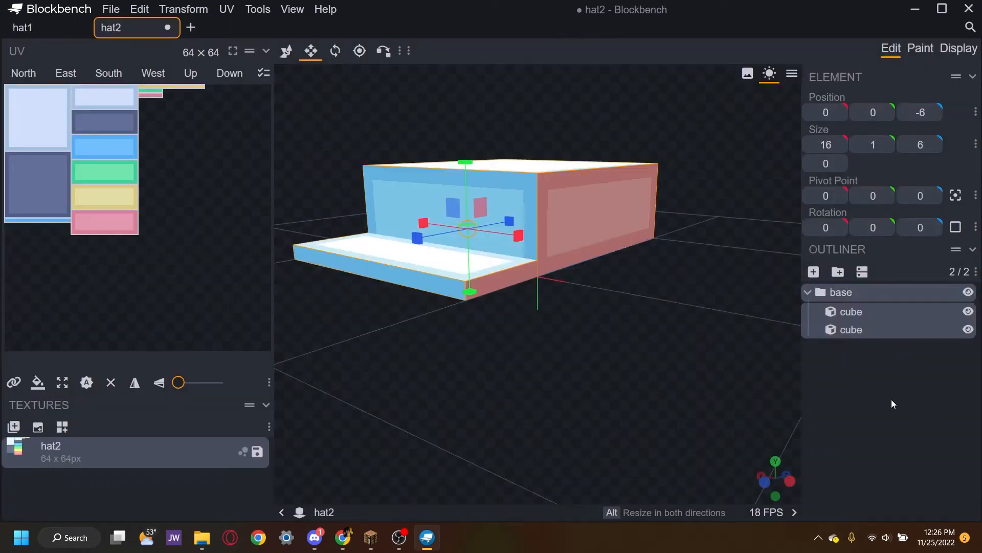
In paint mode, set the color to #ff4444 and fill the crown's front and the adjacent side faces with the Paint Bucket.
{"action": "left_click", "coordinate": [652, 254]}
{"action": "left_click", "coordinate": [919, 49]}
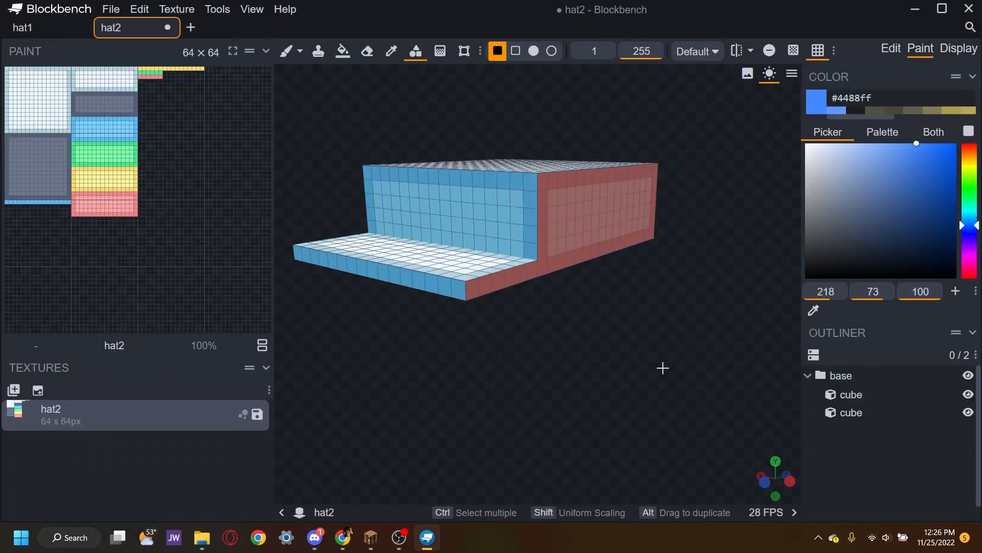
{"action": "mouse_move", "coordinate": [662, 366]}
{"action": "left_mouse_down"}
{"action": "mouse_move", "coordinate": [599, 378]}
{"action": "mouse_move", "coordinate": [747, 324]}
{"action": "mouse_move", "coordinate": [884, 238]}
{"action": "left_mouse_up"}
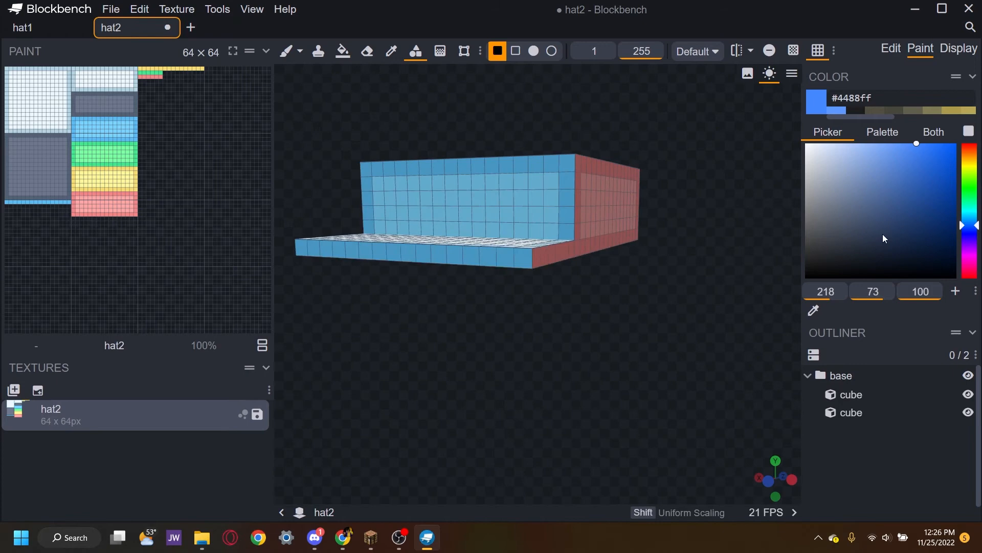
{"action": "left_click", "coordinate": [969, 145]}
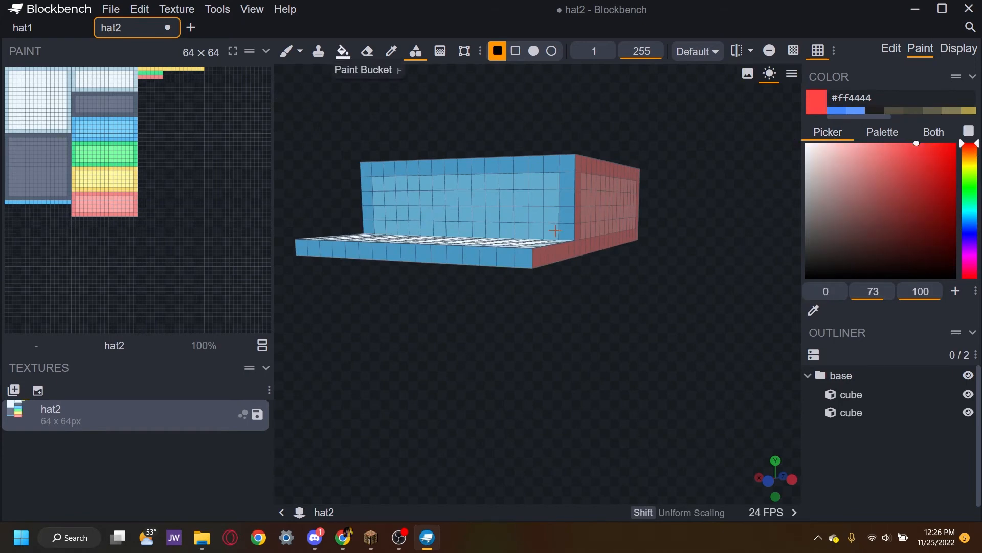
{"action": "left_click_drag", "start_coordinate": [552, 215], "coordinate": [538, 218]}
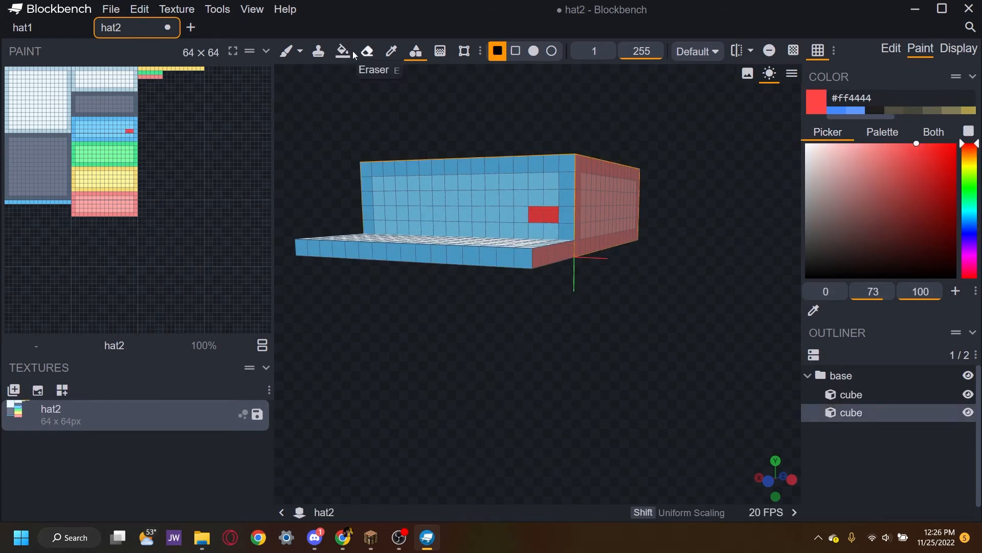
{"action": "left_click", "coordinate": [343, 51]}
{"action": "left_click", "coordinate": [567, 236]}
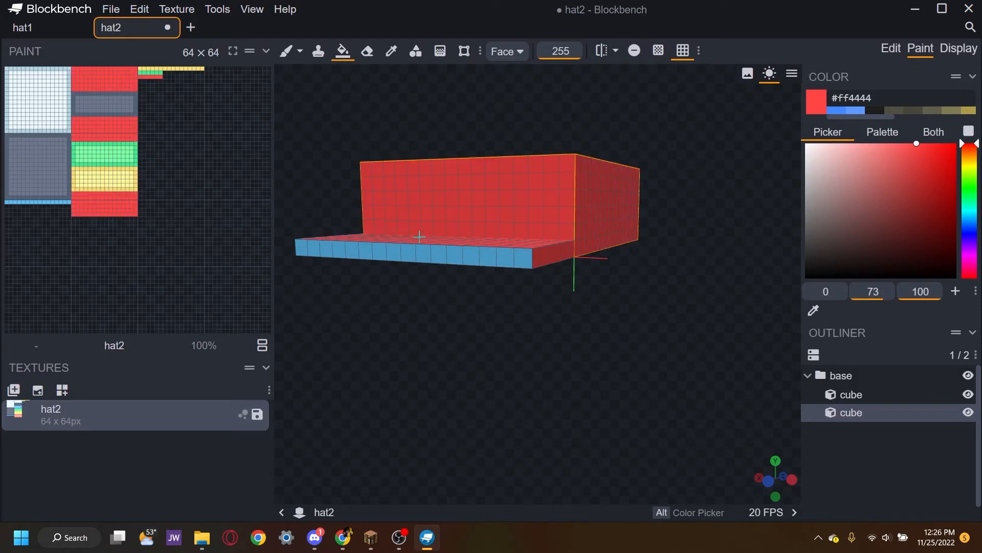
Fill the brim's front edge, its remaining side, and the crown's other side, top and back faces with red #ff4444.
{"action": "left_click", "coordinate": [457, 262]}
{"action": "left_click_drag", "start_coordinate": [456, 265], "coordinate": [599, 357]}
{"action": "left_click", "coordinate": [662, 292]}
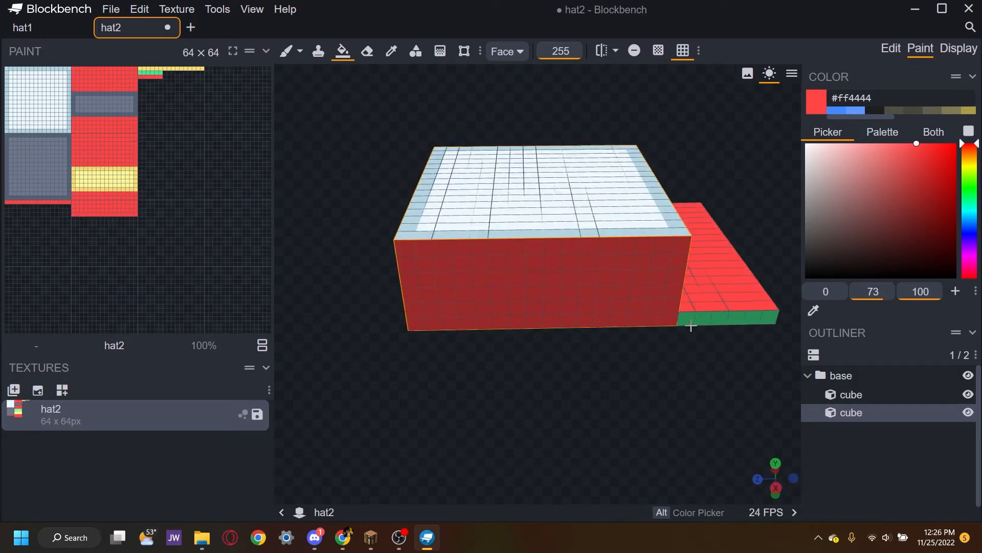
{"action": "left_click", "coordinate": [691, 324]}
{"action": "left_click", "coordinate": [533, 160]}
{"action": "left_click_drag", "start_coordinate": [489, 373], "coordinate": [595, 262]}
{"action": "left_click", "coordinate": [595, 262]}
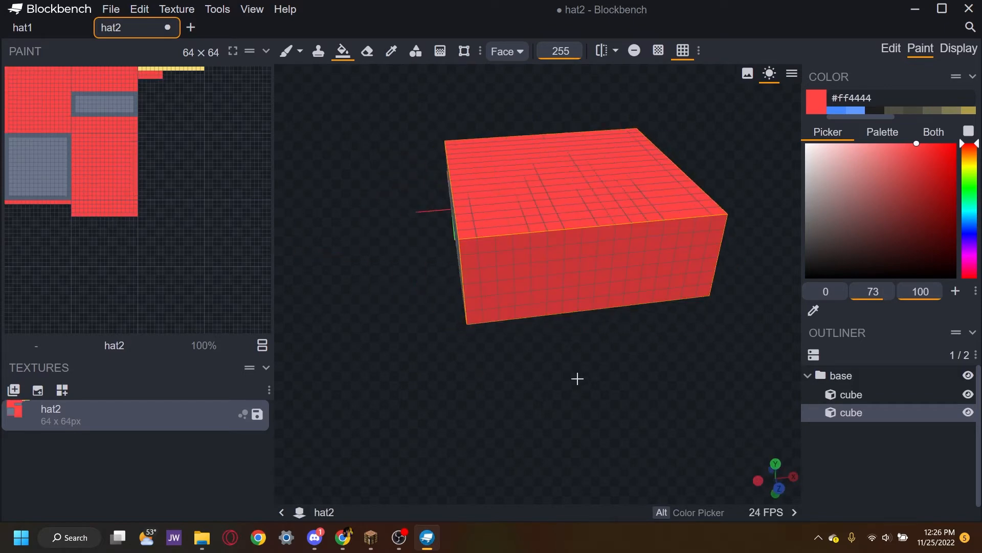
Fill the undersides of both cubes red, and temporarily hide the crown cube to fill the brim's concealed back face.
{"action": "left_click_drag", "start_coordinate": [577, 377], "coordinate": [632, 330]}
{"action": "left_click_drag", "start_coordinate": [533, 355], "coordinate": [461, 227]}
{"action": "left_click", "coordinate": [504, 271]}
{"action": "left_click", "coordinate": [496, 354]}
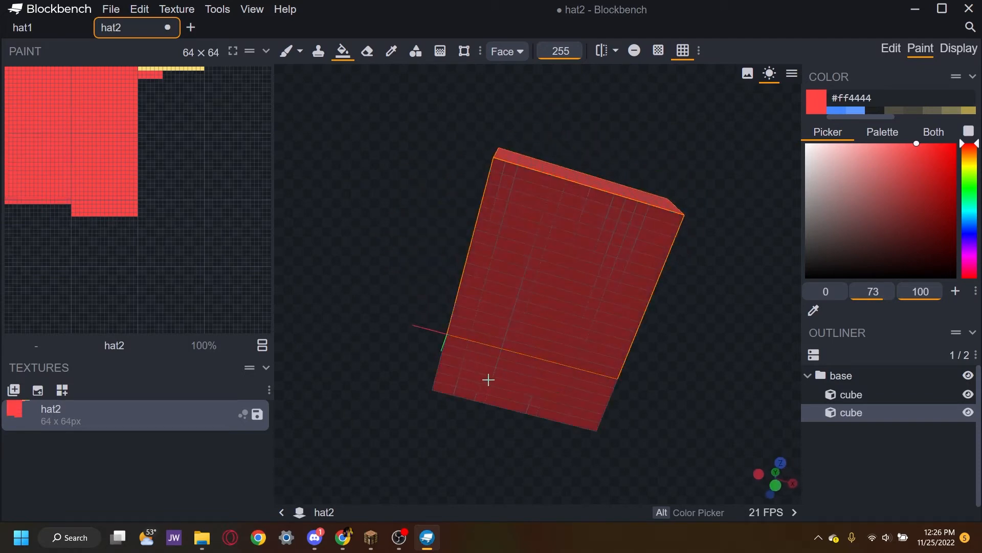
{"action": "left_click", "coordinate": [496, 394]}
{"action": "left_click", "coordinate": [968, 412]}
{"action": "left_click", "coordinate": [540, 353]}
{"action": "left_click", "coordinate": [968, 412]}
{"action": "left_click_drag", "start_coordinate": [606, 335], "coordinate": [481, 390]}
Brush a white #f8f8f8 emblem onto the crown's front, three rows of six pixels topped by a four-pixel row.
{"action": "mouse_move", "coordinate": [849, 163]}
{"action": "left_mouse_down"}
{"action": "mouse_move", "coordinate": [735, 147]}
{"action": "mouse_move", "coordinate": [742, 136]}
{"action": "left_mouse_up"}
{"action": "left_click", "coordinate": [287, 51]}
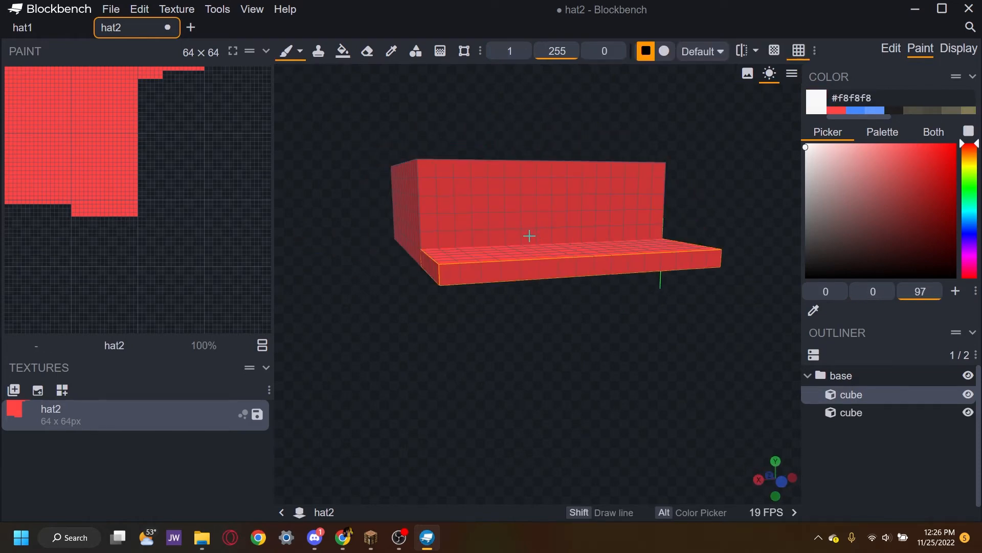
{"action": "mouse_move", "coordinate": [530, 236]}
{"action": "left_mouse_down"}
{"action": "mouse_move", "coordinate": [527, 219]}
{"action": "mouse_move", "coordinate": [589, 206]}
{"action": "left_mouse_up"}
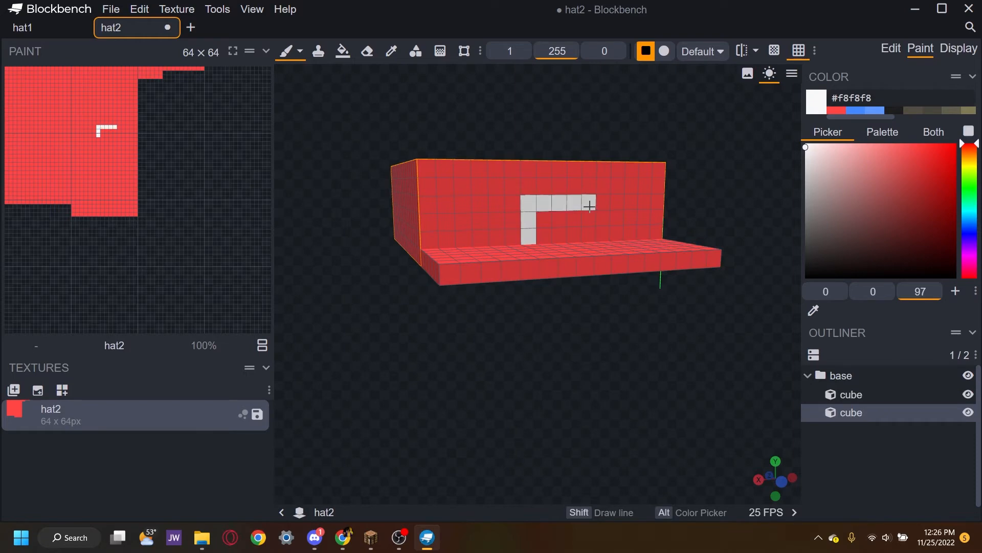
{"action": "left_click_drag", "start_coordinate": [720, 198], "coordinate": [713, 196]}
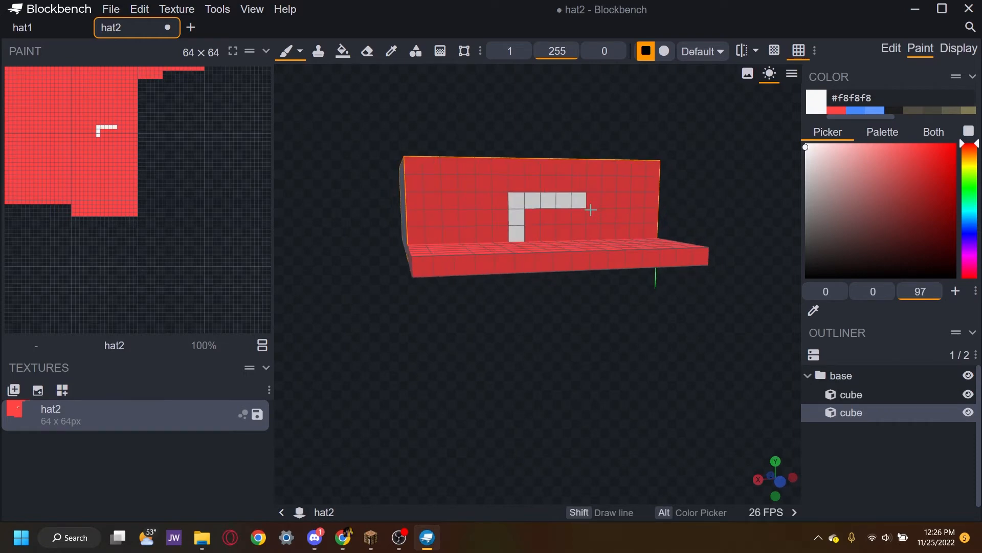
{"action": "mouse_move", "coordinate": [581, 227]}
{"action": "left_mouse_down"}
{"action": "mouse_move", "coordinate": [528, 231]}
{"action": "mouse_move", "coordinate": [569, 220]}
{"action": "left_mouse_up"}
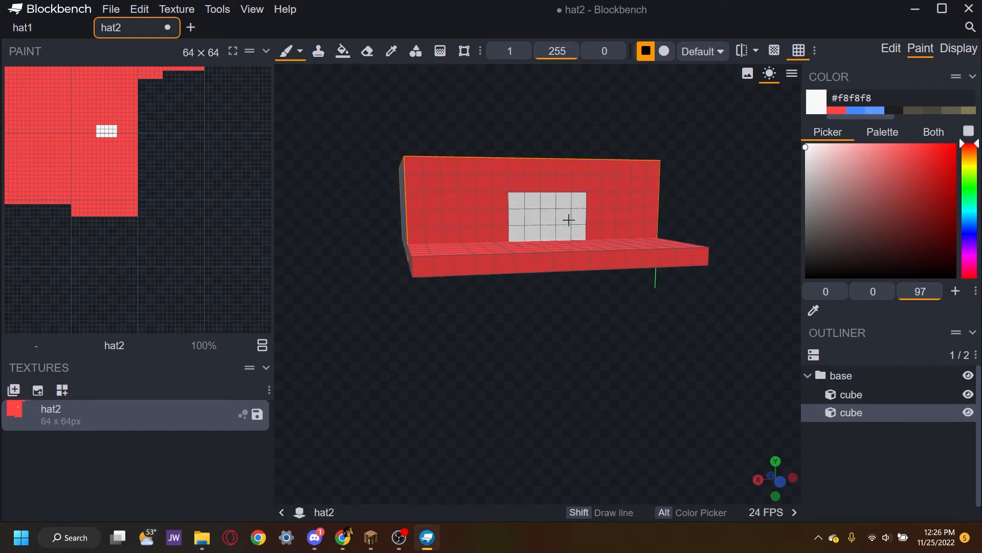
{"action": "left_click_drag", "start_coordinate": [671, 197], "coordinate": [669, 204]}
{"action": "mouse_move", "coordinate": [470, 249]}
{"action": "left_mouse_down"}
{"action": "mouse_move", "coordinate": [460, 225]}
{"action": "mouse_move", "coordinate": [458, 256]}
{"action": "left_mouse_up"}
{"action": "left_click_drag", "start_coordinate": [475, 206], "coordinate": [523, 205]}
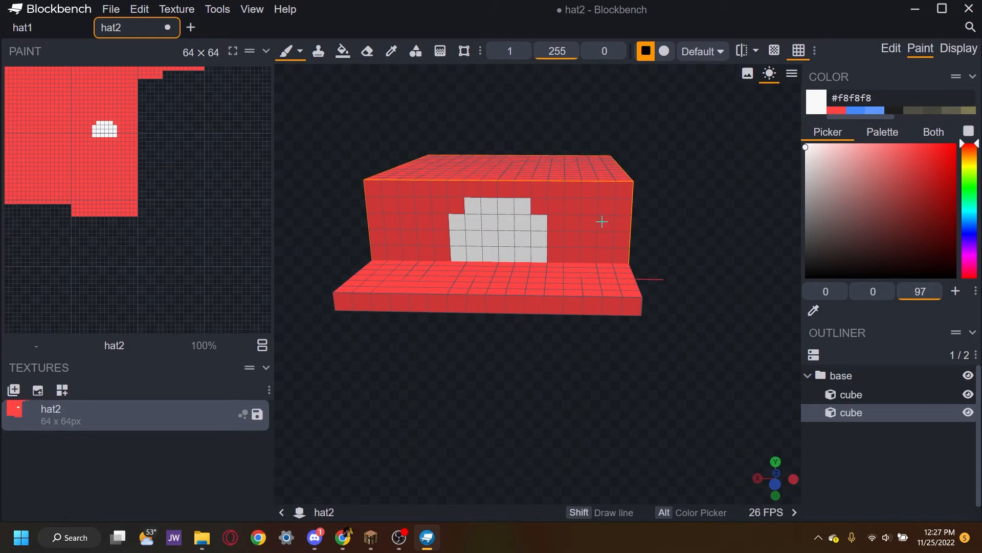
Set the brush color to #ff0000 and paint a blocky red M shape inside the white emblem.
{"action": "left_click_drag", "start_coordinate": [671, 233], "coordinate": [684, 227]}
{"action": "mouse_move", "coordinate": [973, 168]}
{"action": "left_mouse_down"}
{"action": "mouse_move", "coordinate": [976, 140]}
{"action": "mouse_move", "coordinate": [958, 143]}
{"action": "left_mouse_up"}
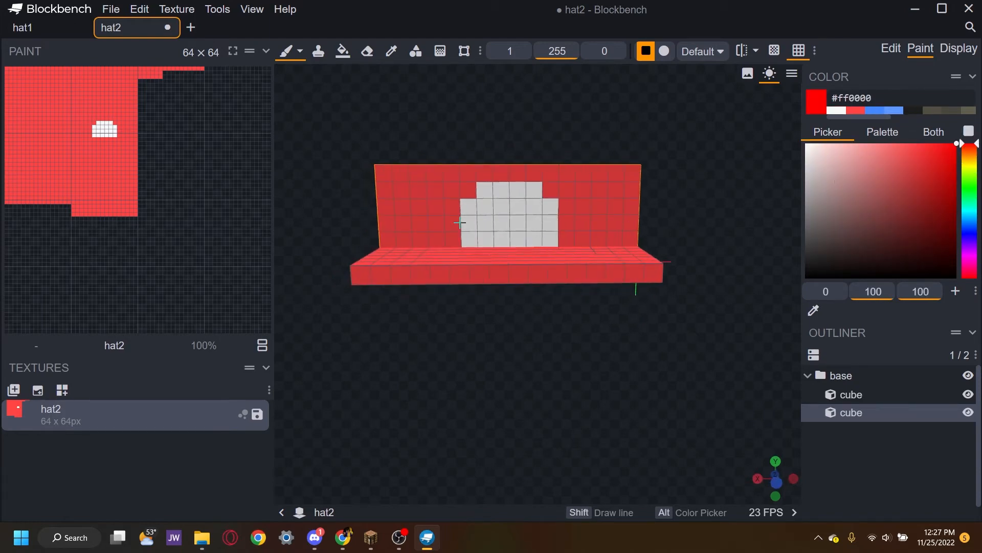
{"action": "left_click_drag", "start_coordinate": [485, 210], "coordinate": [486, 243]}
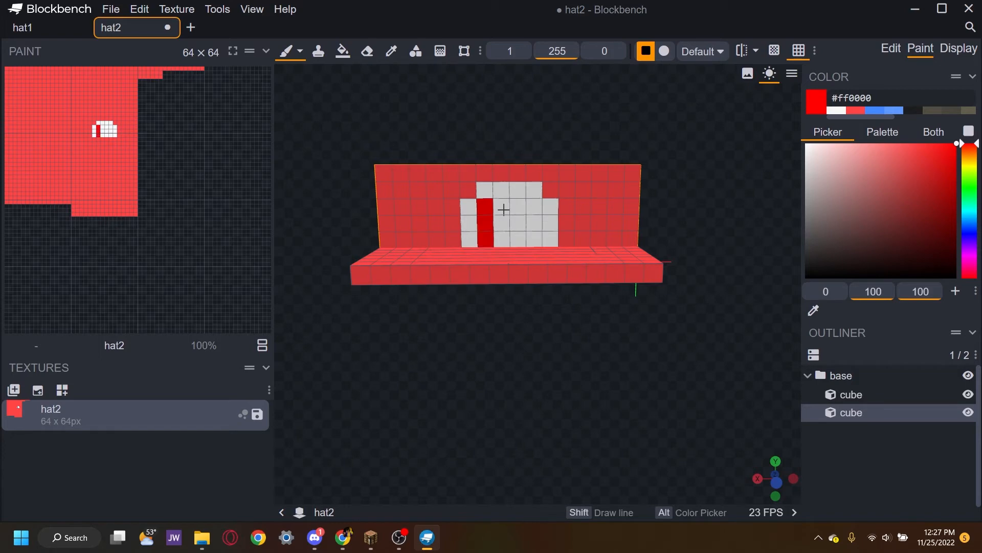
{"action": "mouse_move", "coordinate": [505, 194]}
{"action": "left_mouse_down"}
{"action": "mouse_move", "coordinate": [527, 193]}
{"action": "mouse_move", "coordinate": [518, 239]}
{"action": "mouse_move", "coordinate": [500, 239]}
{"action": "mouse_move", "coordinate": [539, 247]}
{"action": "left_mouse_up"}
{"action": "left_click", "coordinate": [534, 206]}
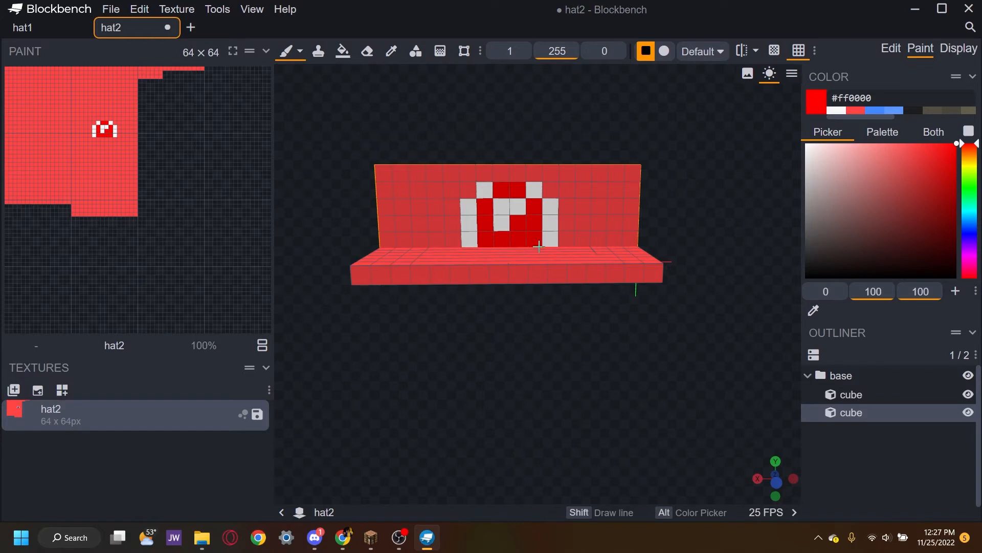
Sample white #f8f8f8 from the emblem and brush it over the red M's lower-left pixel.
{"action": "left_click", "coordinate": [391, 51]}
{"action": "left_click", "coordinate": [500, 205]}
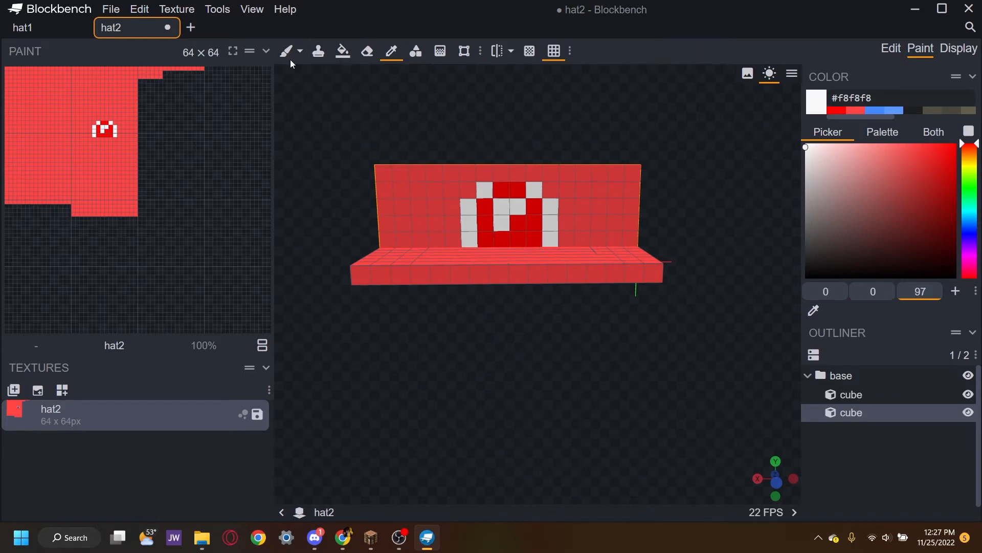
{"action": "left_click", "coordinate": [286, 50]}
{"action": "left_click", "coordinate": [481, 243]}
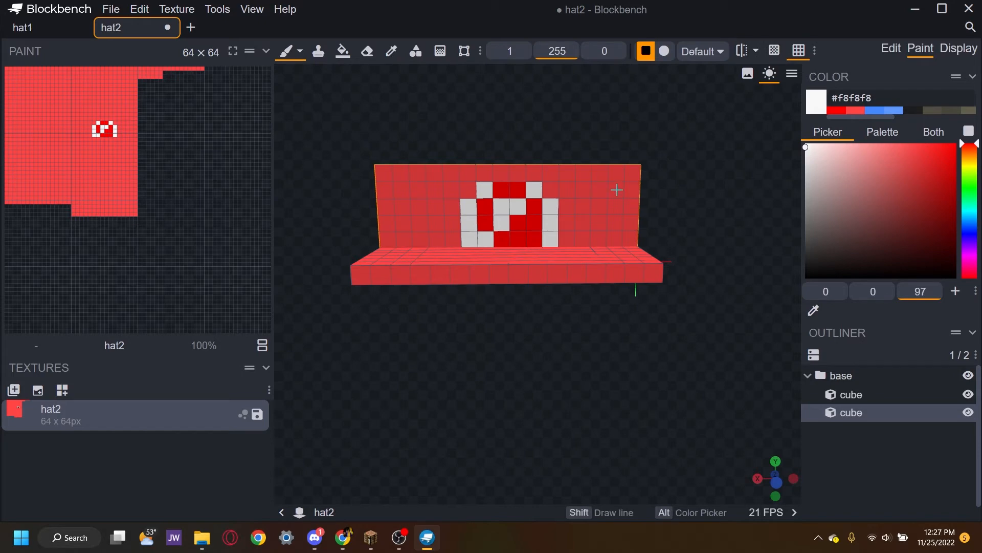
{"action": "mouse_move", "coordinate": [648, 123]}
{"action": "left_mouse_down"}
{"action": "mouse_move", "coordinate": [476, 136]}
{"action": "mouse_move", "coordinate": [494, 155]}
{"action": "mouse_move", "coordinate": [647, 140]}
{"action": "left_mouse_up"}
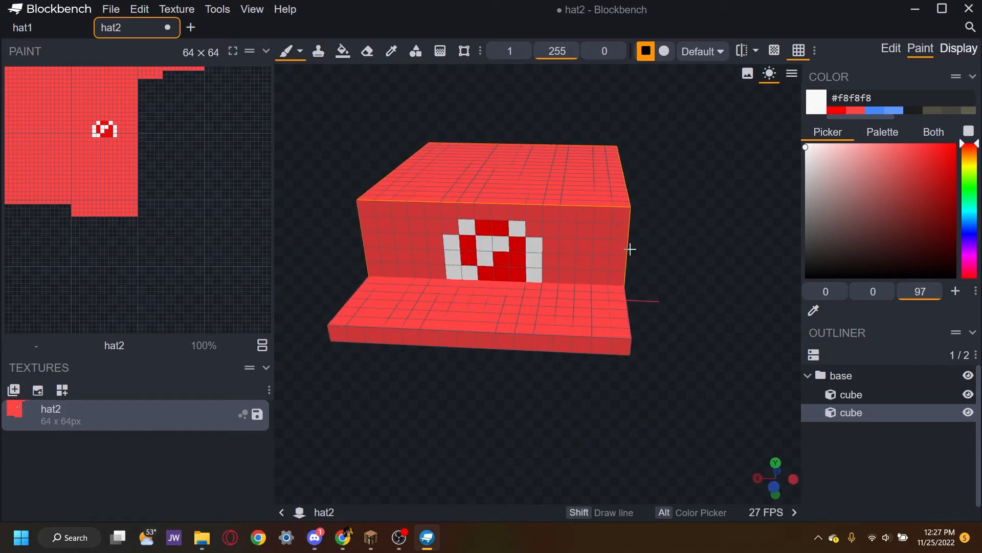
In display mode, apply the Default Block preset to the third-person and first-person hand slots.
{"action": "left_click", "coordinate": [965, 49]}
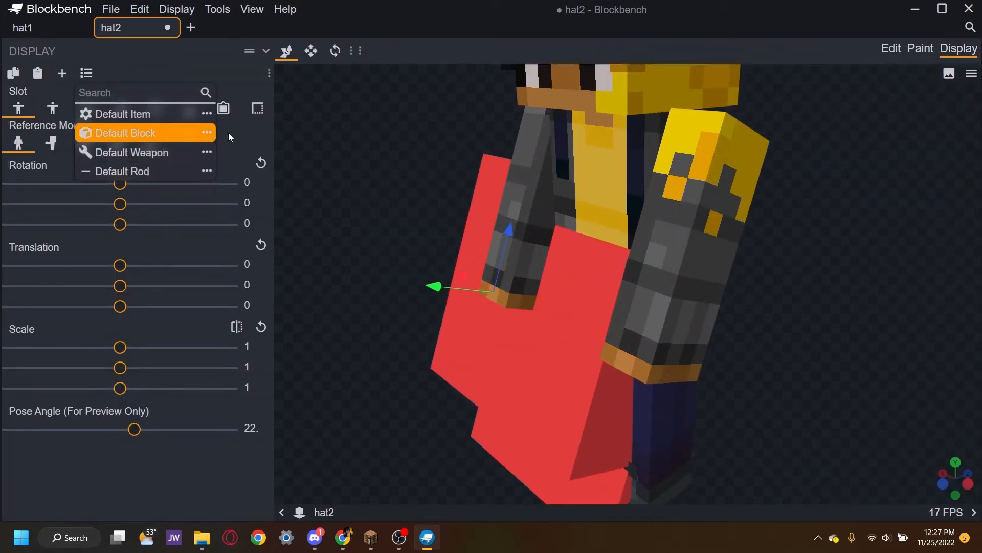
{"action": "left_click", "coordinate": [212, 132]}
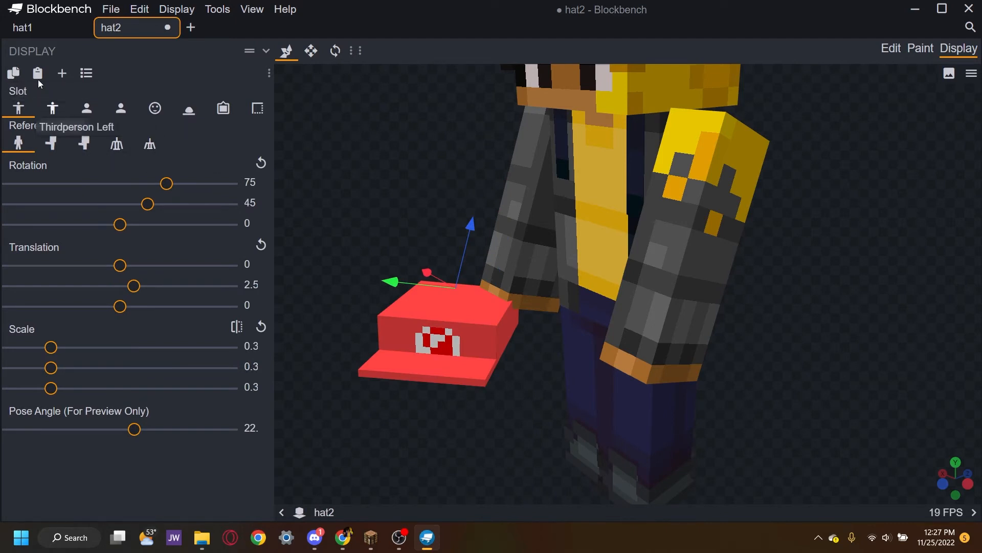
{"action": "left_click", "coordinate": [53, 108]}
{"action": "left_click", "coordinate": [92, 109]}
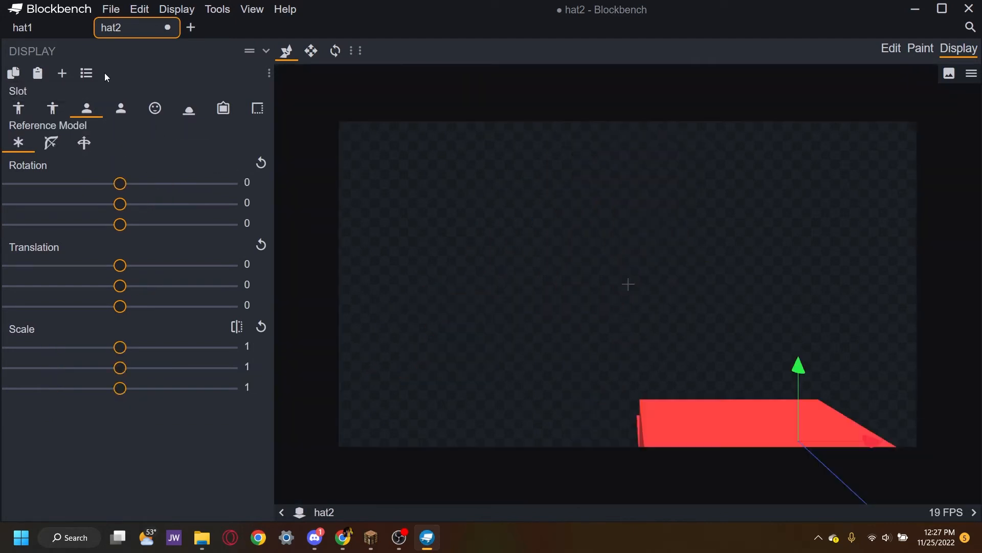
{"action": "left_click", "coordinate": [126, 109]}
Raise the hat onto the player's head in the Head slot with a vertical translation of 9.5.
{"action": "left_click", "coordinate": [147, 111]}
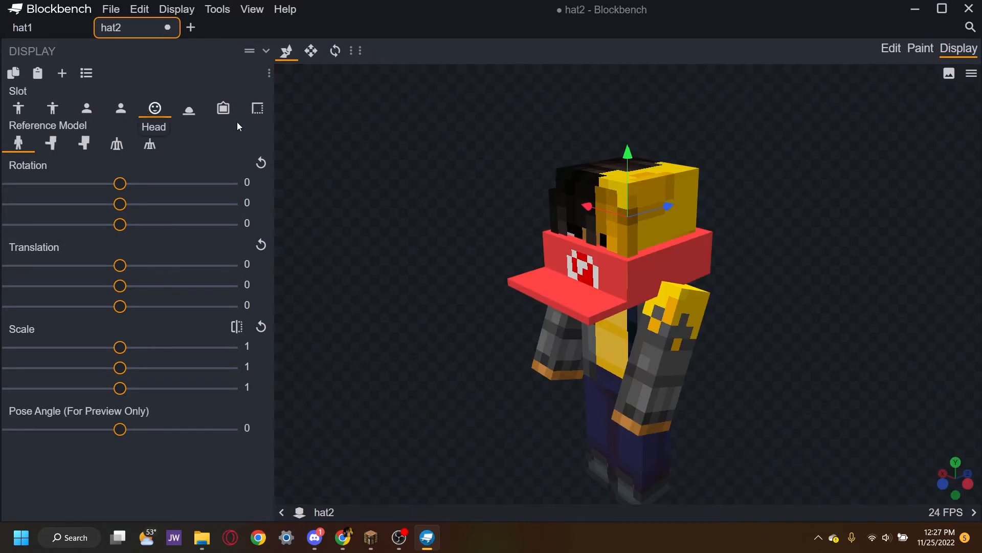
{"action": "scroll", "coordinate": [600, 256], "scroll_direction": "up", "scroll_amount": 5}
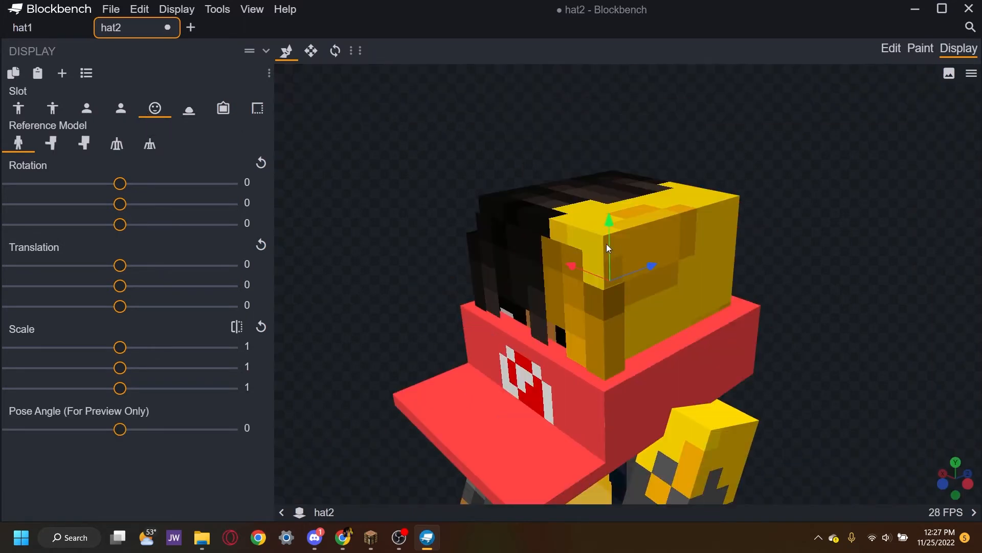
{"action": "left_click_drag", "start_coordinate": [607, 244], "coordinate": [592, 36]}
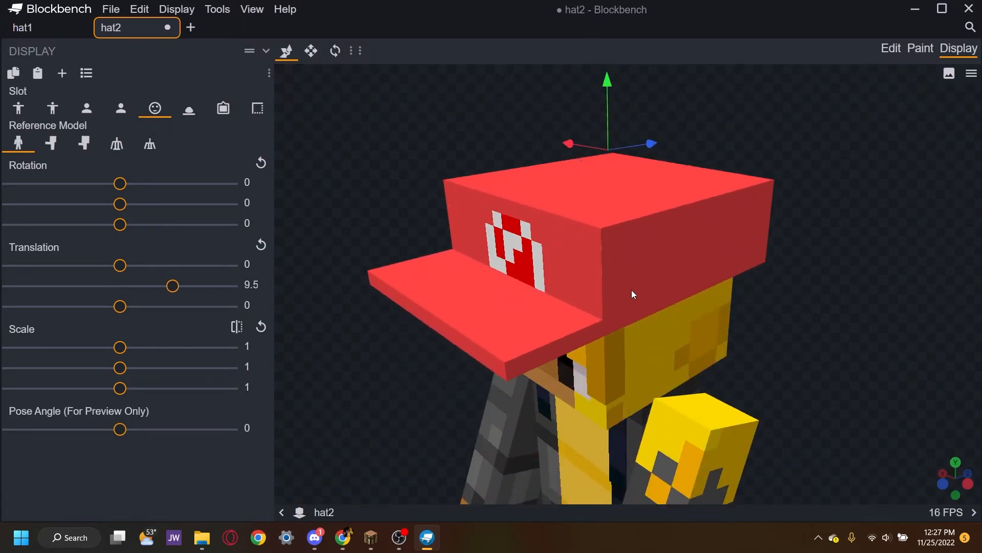
{"action": "left_click_drag", "start_coordinate": [631, 290], "coordinate": [722, 374]}
Scale the hat uniformly to about 0.9 in the Head slot and set its vertical translation to 10.
{"action": "left_click", "coordinate": [309, 53]}
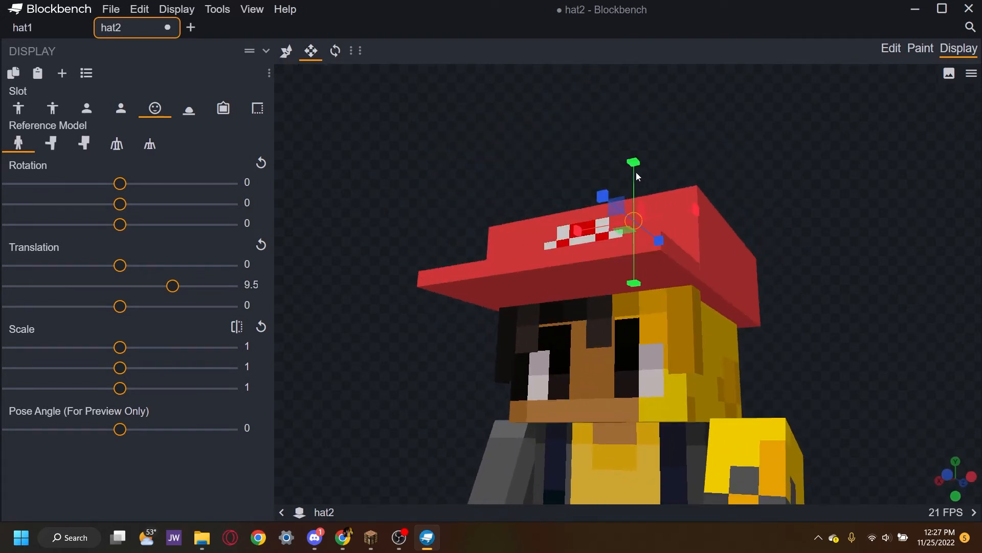
{"action": "left_click_drag", "start_coordinate": [637, 172], "coordinate": [635, 188]}
{"action": "left_click_drag", "start_coordinate": [589, 243], "coordinate": [591, 258]}
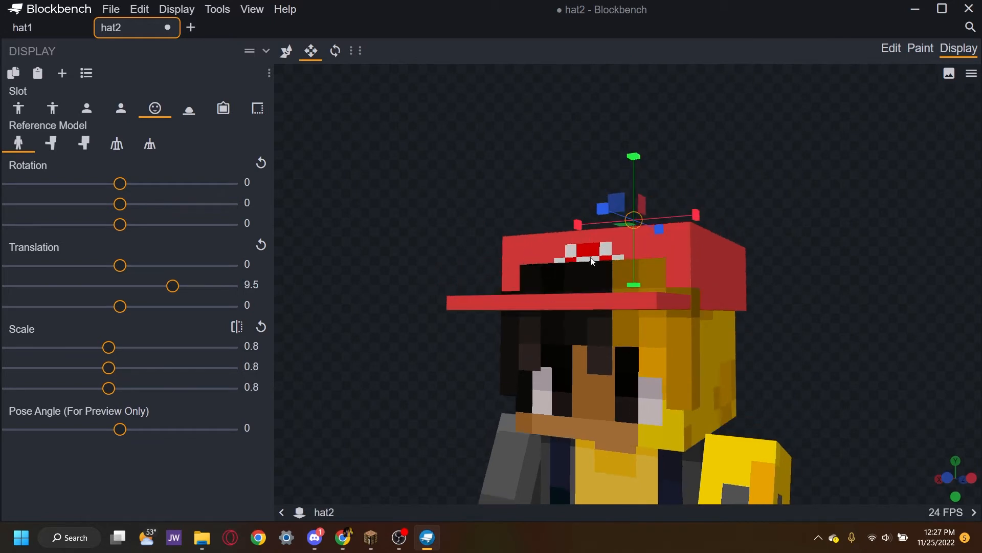
{"action": "left_click_drag", "start_coordinate": [646, 288], "coordinate": [605, 233]}
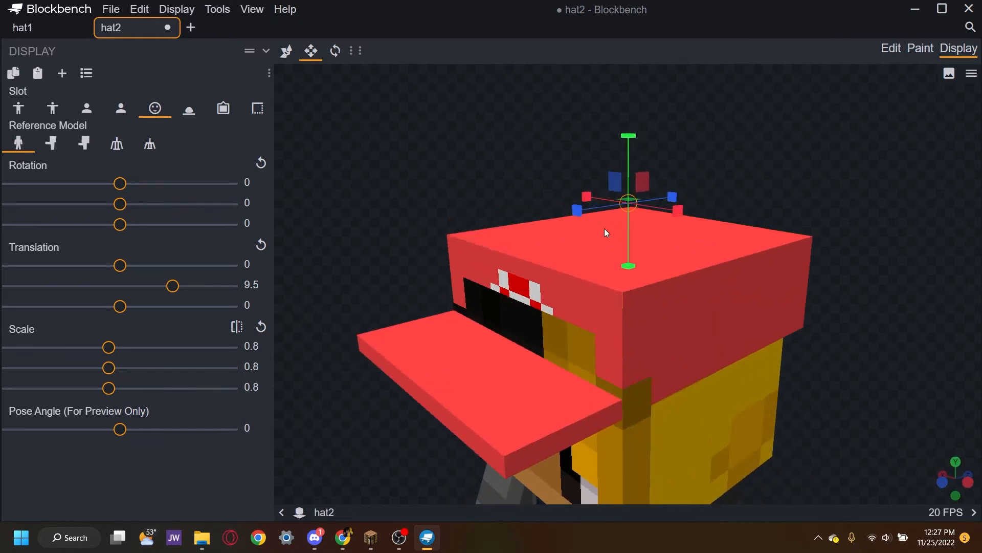
{"action": "left_click_drag", "start_coordinate": [630, 164], "coordinate": [631, 135]}
{"action": "left_click", "coordinate": [286, 51]}
{"action": "left_click_drag", "start_coordinate": [568, 317], "coordinate": [474, 253]}
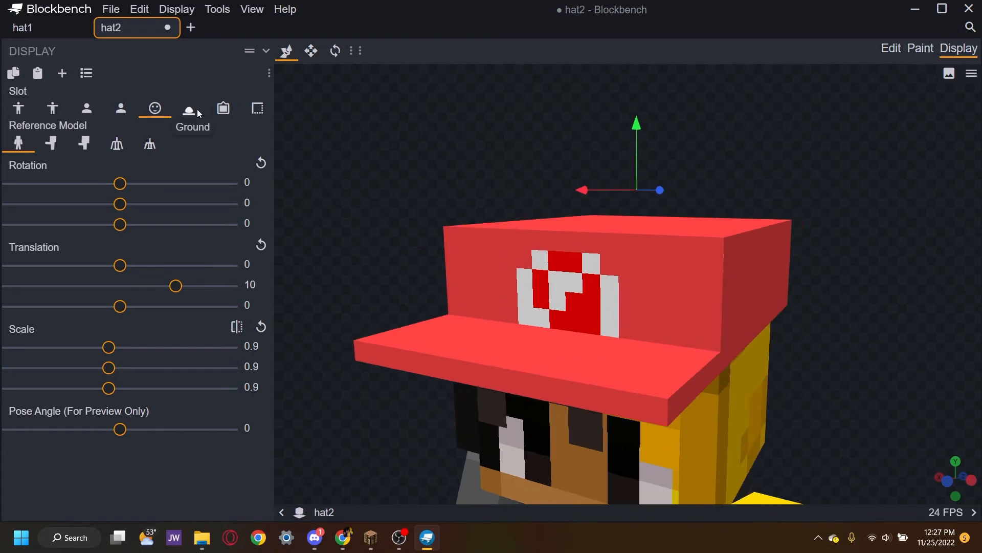
Apply the Default Block display preset to the Ground slot.
{"action": "left_click", "coordinate": [188, 108]}
{"action": "left_click", "coordinate": [86, 73]}
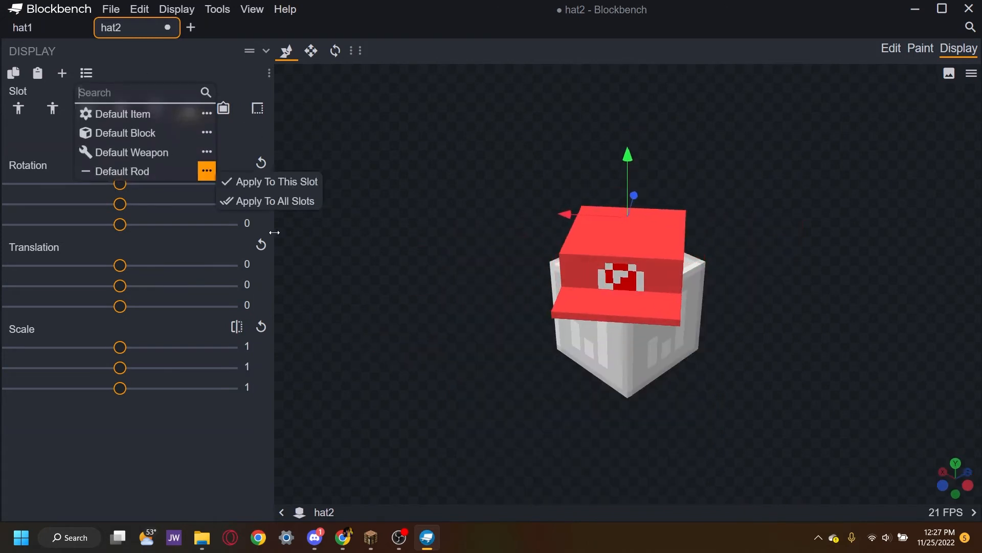
{"action": "left_click", "coordinate": [131, 137]}
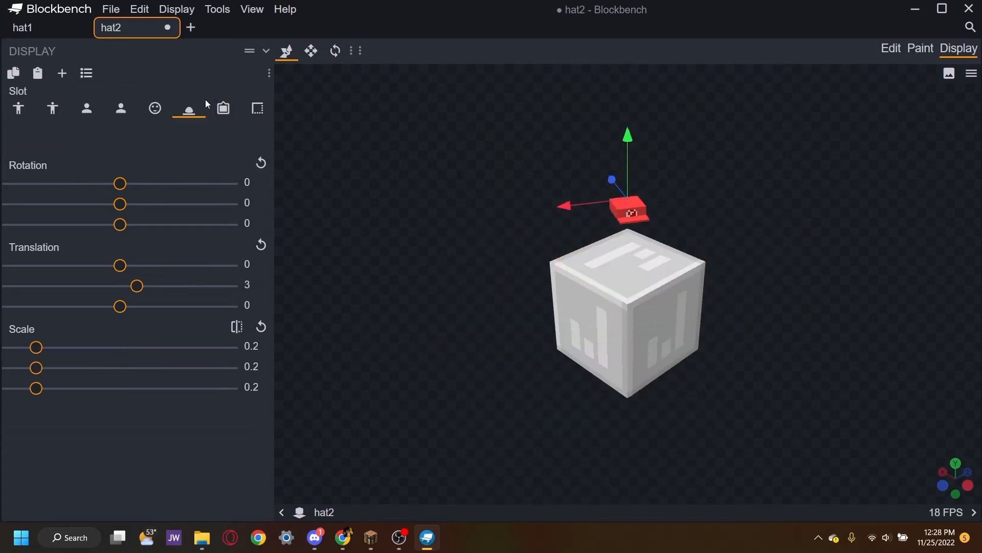
Open the item frame display slot and examine how the hat sits in the frame.
{"action": "left_click", "coordinate": [230, 112]}
{"action": "scroll", "coordinate": [458, 220], "scroll_direction": "up", "scroll_amount": 4}
{"action": "right_click_drag", "start_coordinate": [490, 288], "coordinate": [494, 341]}
{"action": "scroll", "coordinate": [522, 292], "scroll_direction": "up", "scroll_amount": 3}
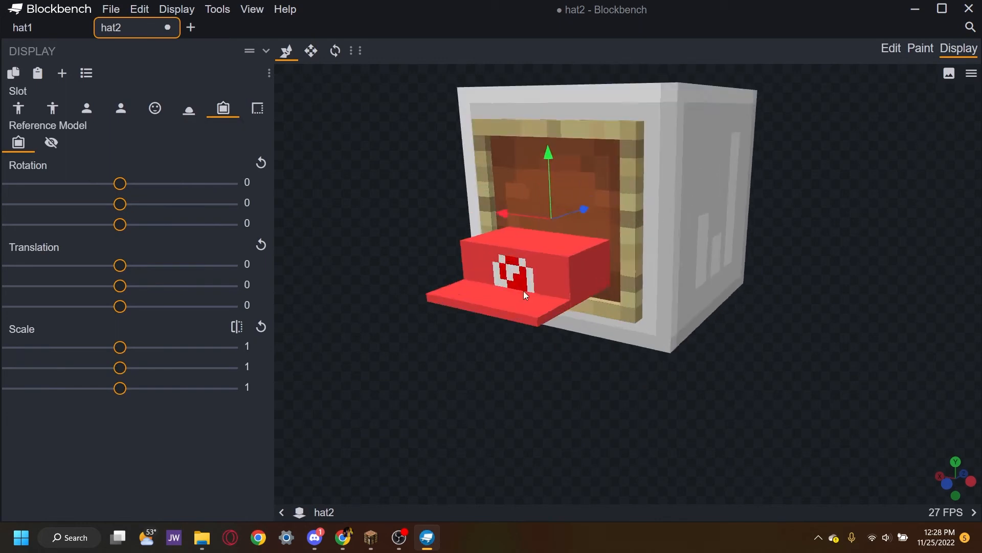
{"action": "left_click_drag", "start_coordinate": [533, 289], "coordinate": [704, 268]}
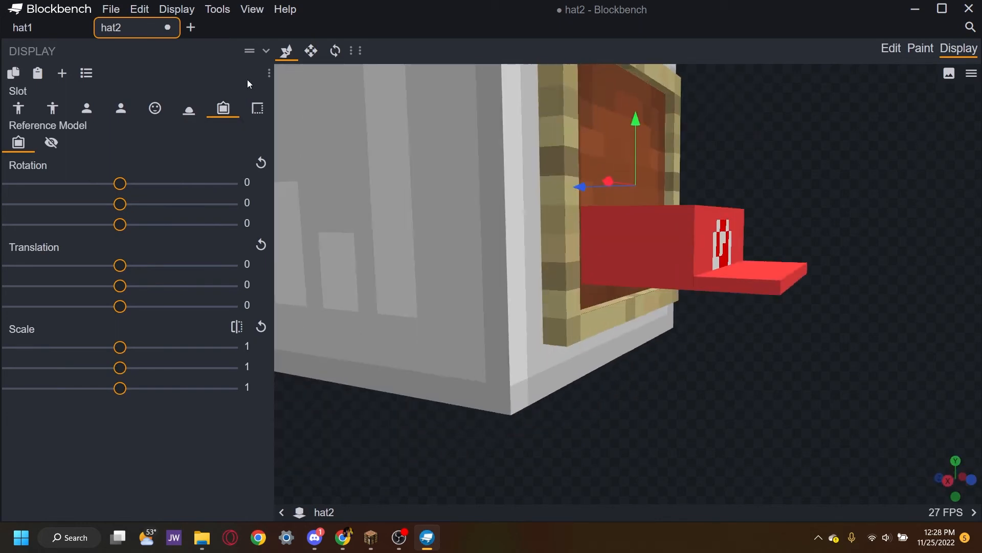
Set the hat's X rotation to -90 in the item frame display slot.
{"action": "left_click", "coordinate": [250, 182]}
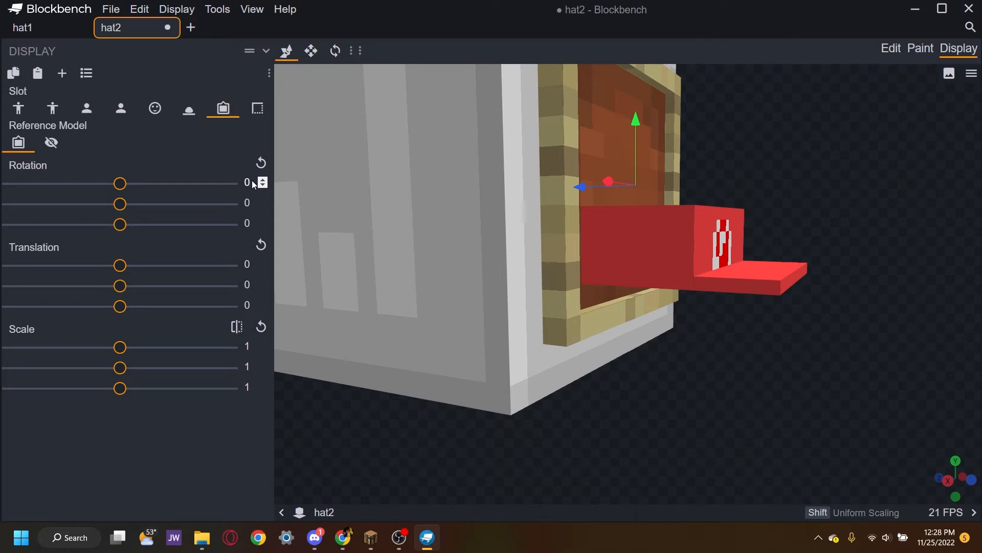
{"action": "type", "text": "-90"}
{"action": "key", "text": "BackSpace"}
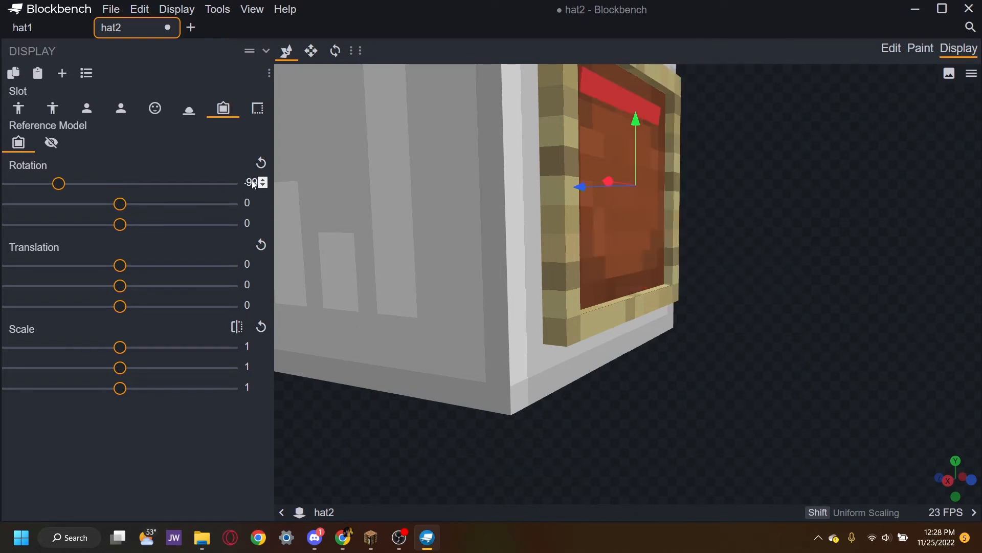
{"action": "key", "text": "BackSpace"}
{"action": "type", "text": "0"}
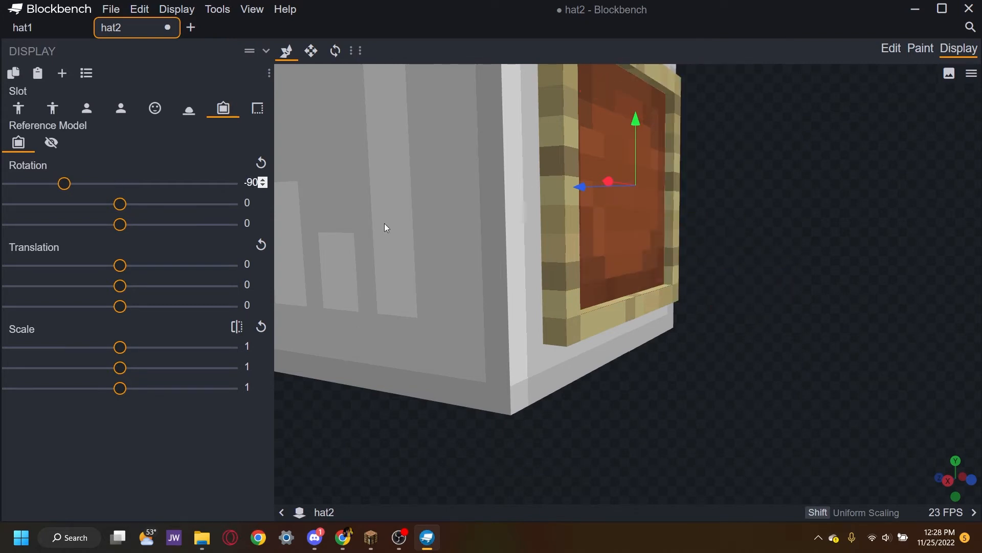
Move the hat out in front of the item frame with a Z translation of -8, hiding the frame reference model while positioning it.
{"action": "left_click_drag", "start_coordinate": [592, 189], "coordinate": [763, 189]}
{"action": "left_click", "coordinate": [51, 142]}
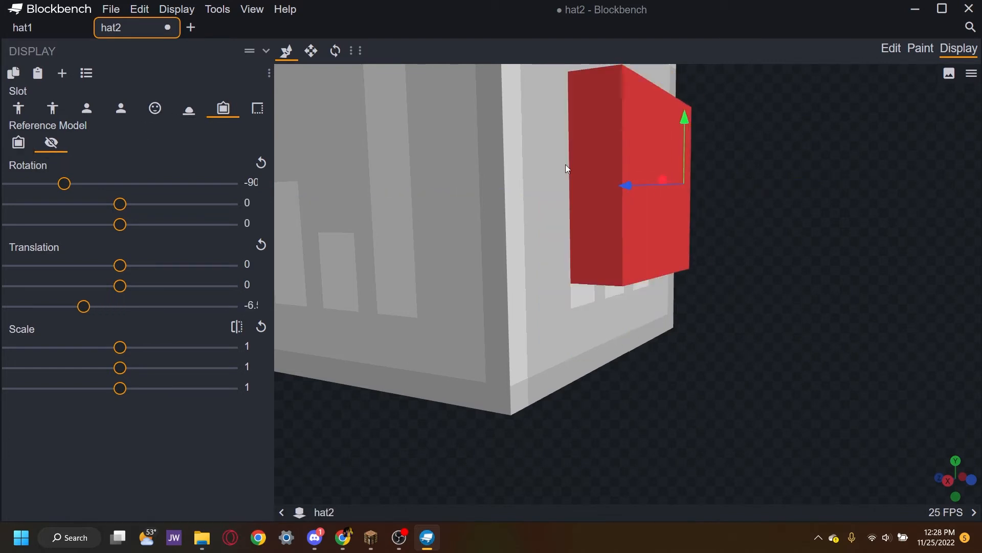
{"action": "left_click_drag", "start_coordinate": [566, 164], "coordinate": [702, 201]}
{"action": "left_click_drag", "start_coordinate": [548, 256], "coordinate": [328, 266]}
{"action": "left_click", "coordinate": [20, 140]}
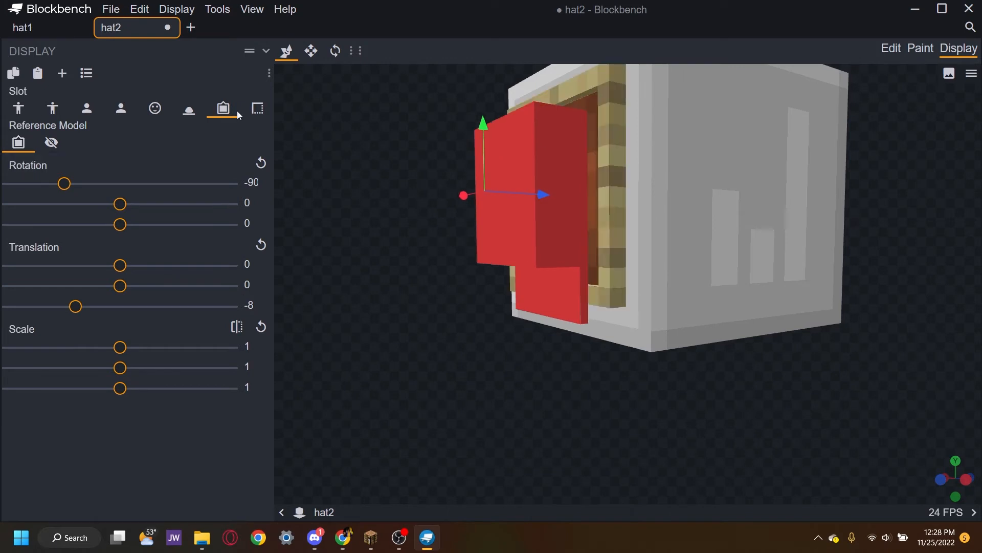
Apply the Default Block display preset to the GUI slot.
{"action": "left_click", "coordinate": [257, 108]}
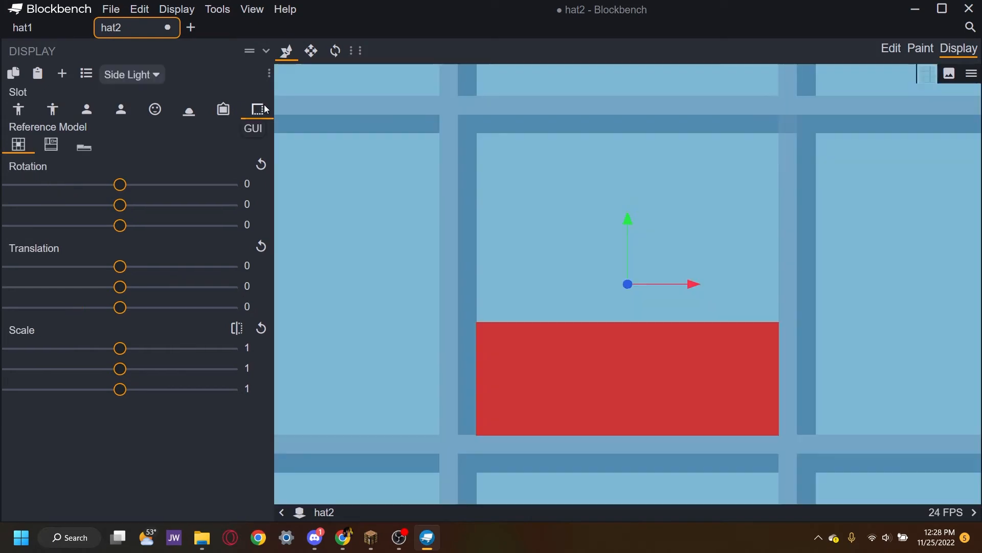
{"action": "left_click", "coordinate": [87, 74]}
{"action": "left_click", "coordinate": [153, 134]}
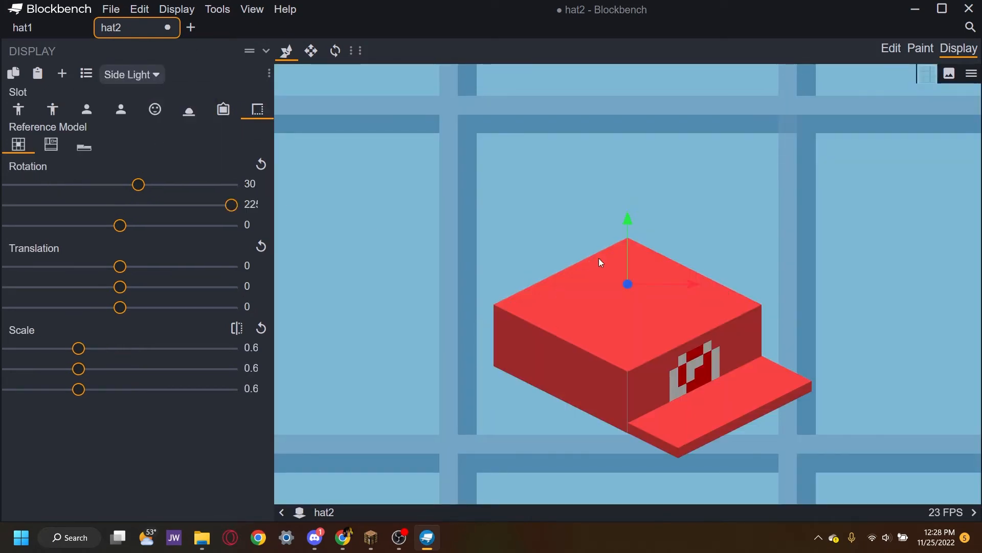
Try a vertical translation of 3.5 for the hat in the GUI slot and reset it with the Default Block preset.
{"action": "left_click_drag", "start_coordinate": [627, 237], "coordinate": [780, 267]}
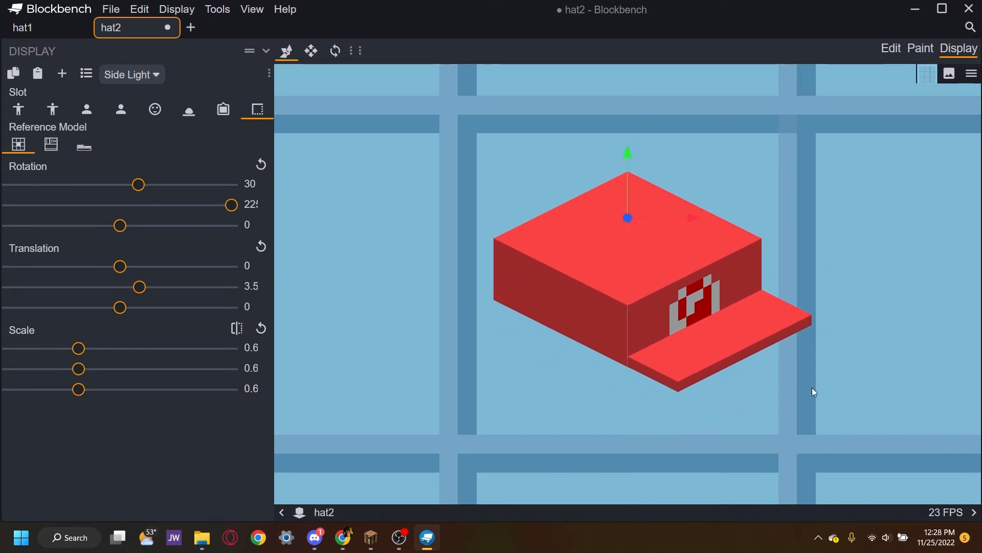
{"action": "left_click", "coordinate": [86, 74]}
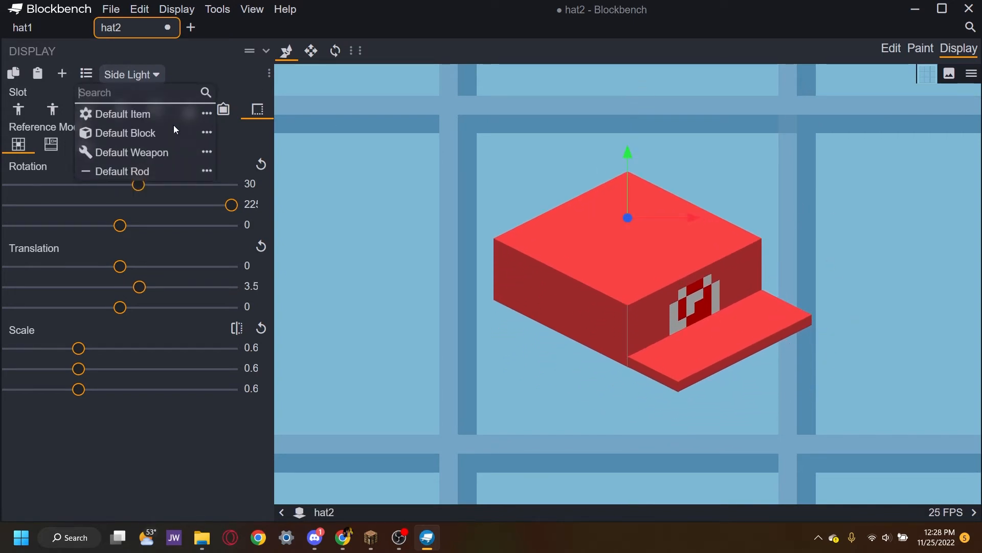
{"action": "left_click", "coordinate": [153, 135]}
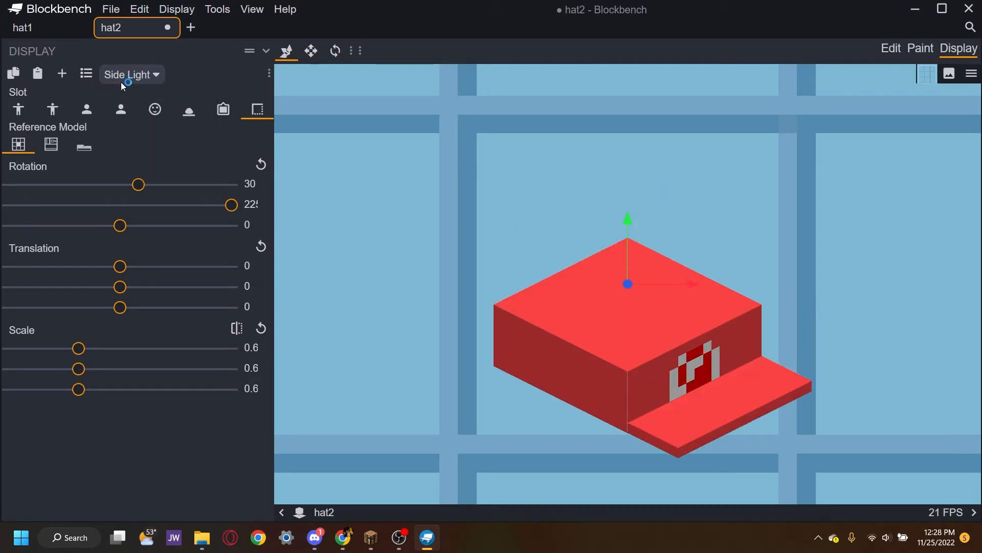
{"action": "left_click", "coordinate": [89, 75]}
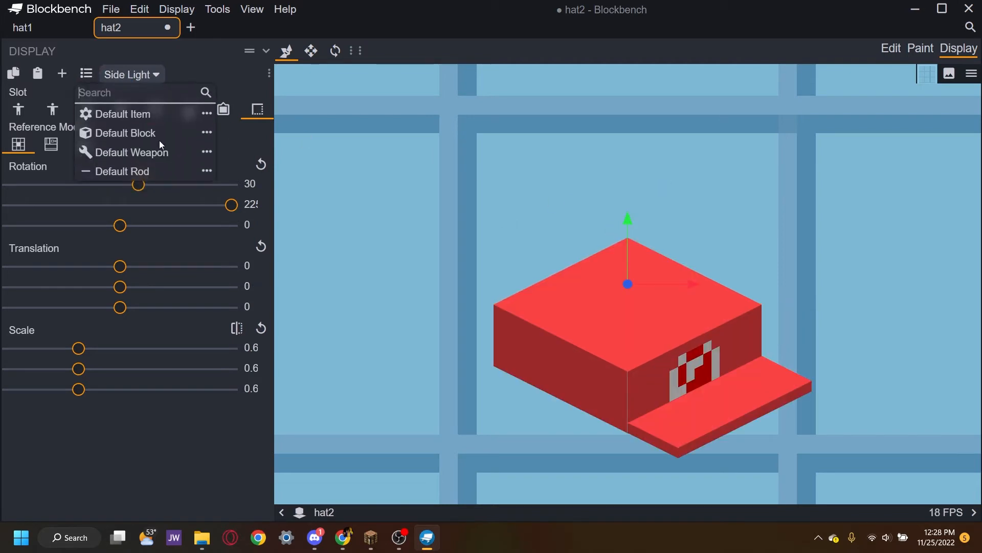
{"action": "left_click", "coordinate": [219, 61]}
Scale the hat uniformly to about 0.5 in the GUI slot and center it with a vertical translation of about 3.2.
{"action": "left_click", "coordinate": [311, 50]}
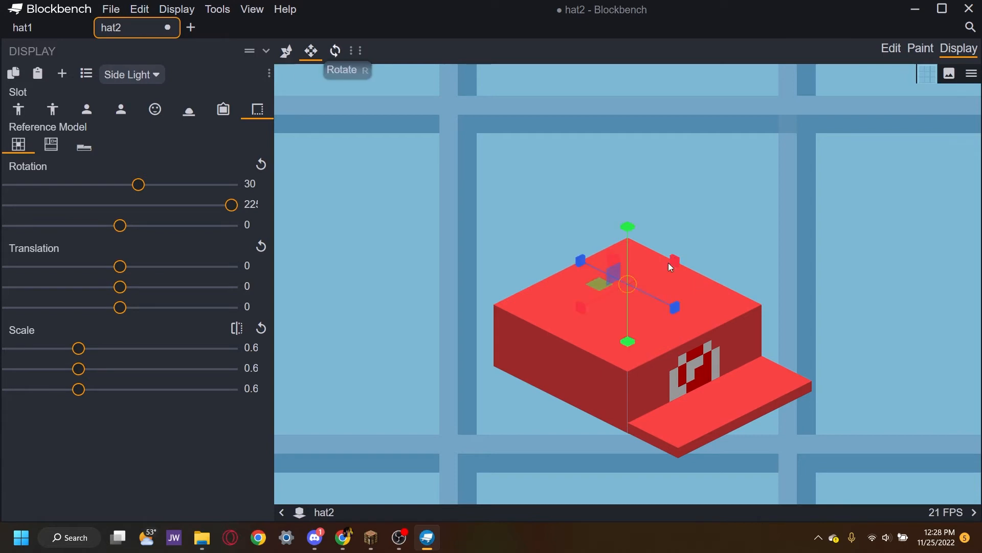
{"action": "left_click_drag", "start_coordinate": [634, 238], "coordinate": [628, 278]}
{"action": "left_click", "coordinate": [287, 50]}
{"action": "left_click_drag", "start_coordinate": [612, 225], "coordinate": [602, 91]}
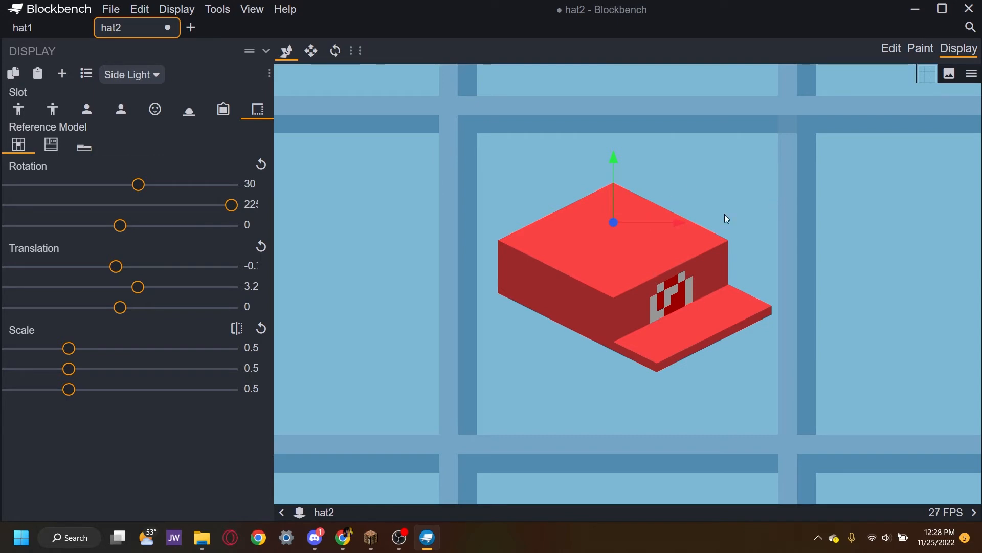
Return to edit mode, start saving the hat2 texture and browse to the pack's minecraft/textures/blockbench folder.
{"action": "left_click", "coordinate": [893, 48]}
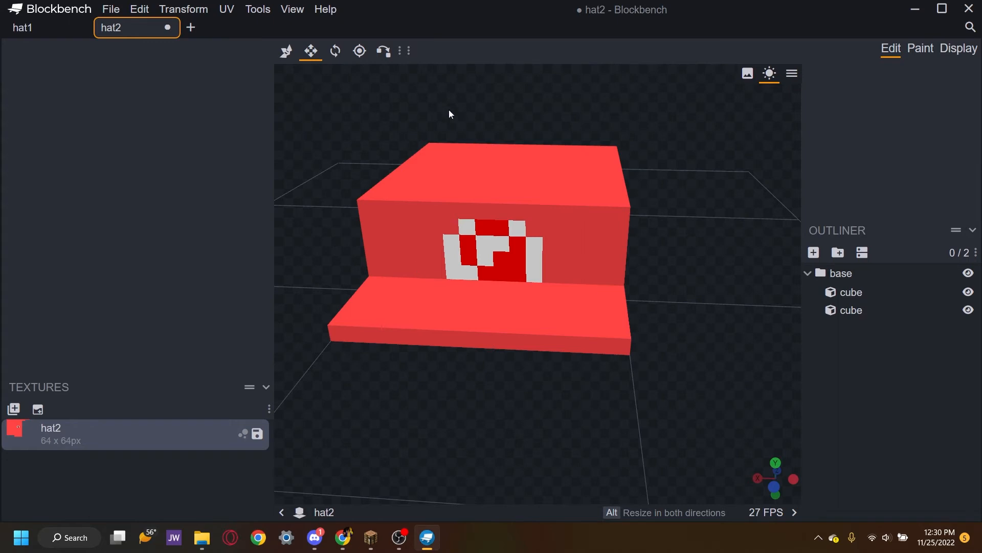
{"action": "left_click_drag", "start_coordinate": [674, 123], "coordinate": [421, 222]}
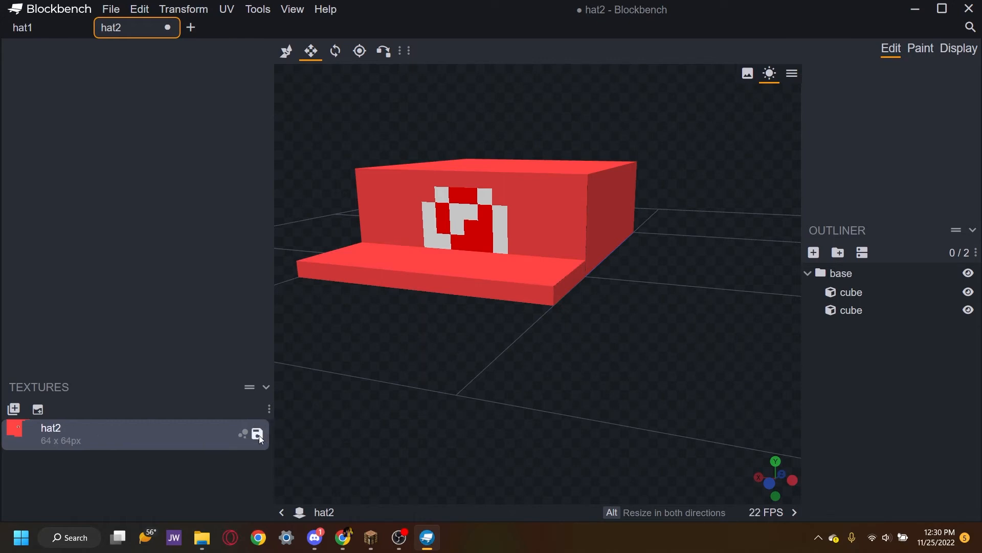
{"action": "key", "text": "ctrl+s"}
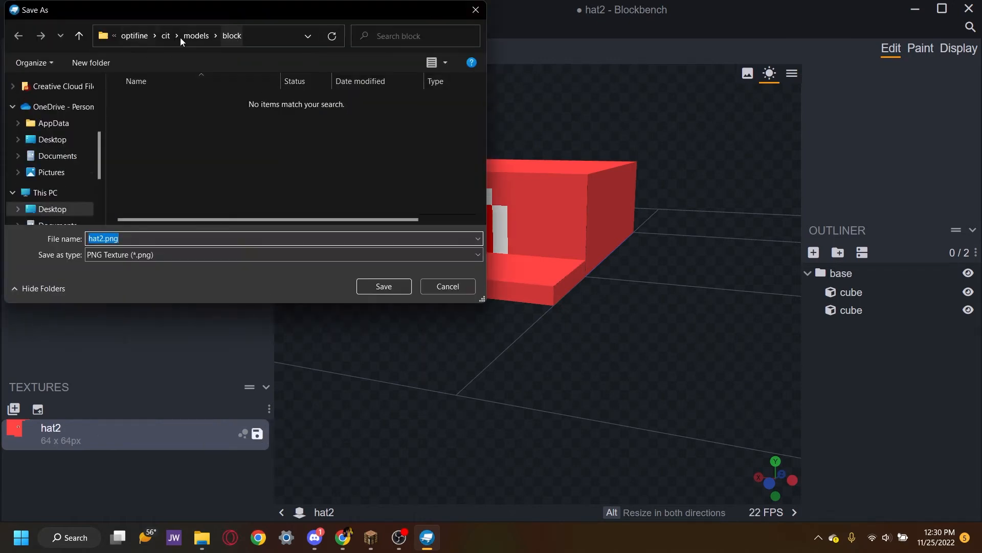
{"action": "left_click", "coordinate": [138, 37]}
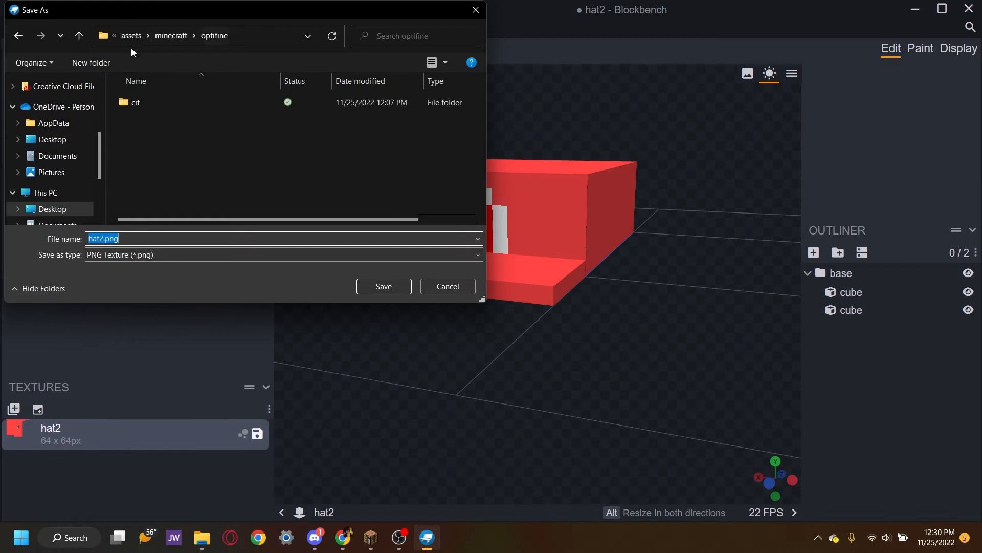
{"action": "left_click", "coordinate": [164, 35]}
{"action": "left_click", "coordinate": [170, 124]}
{"action": "double_click", "coordinate": [170, 125]}
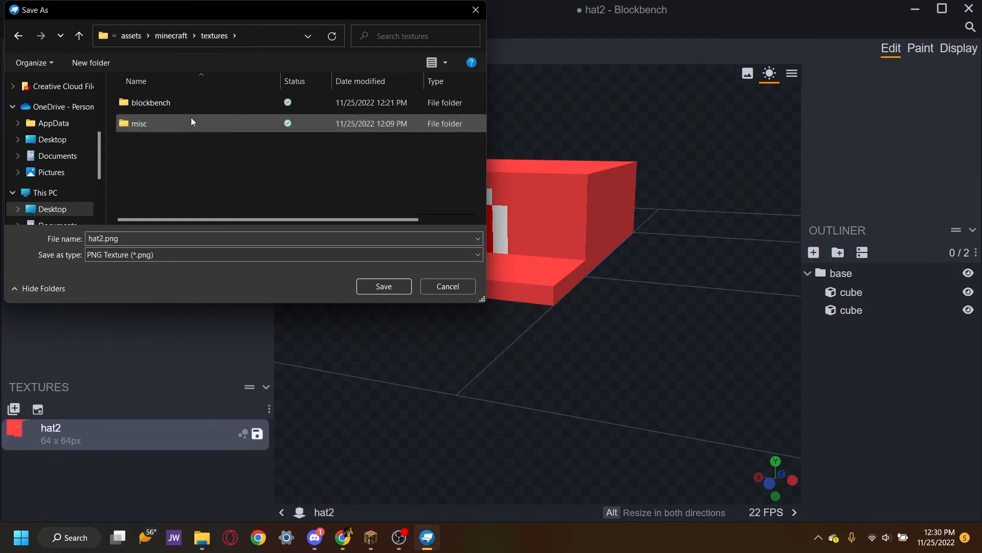
{"action": "left_click", "coordinate": [189, 105]}
{"action": "double_click", "coordinate": [187, 104]}
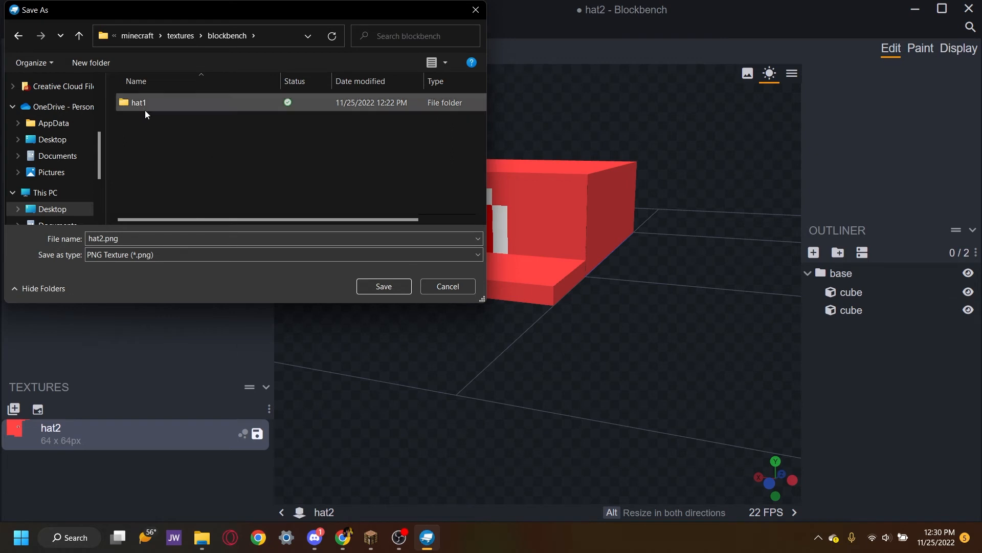
Create a hat2 folder inside textures/blockbench and save the texture there as hat2.png.
{"action": "right_click", "coordinate": [195, 130]}
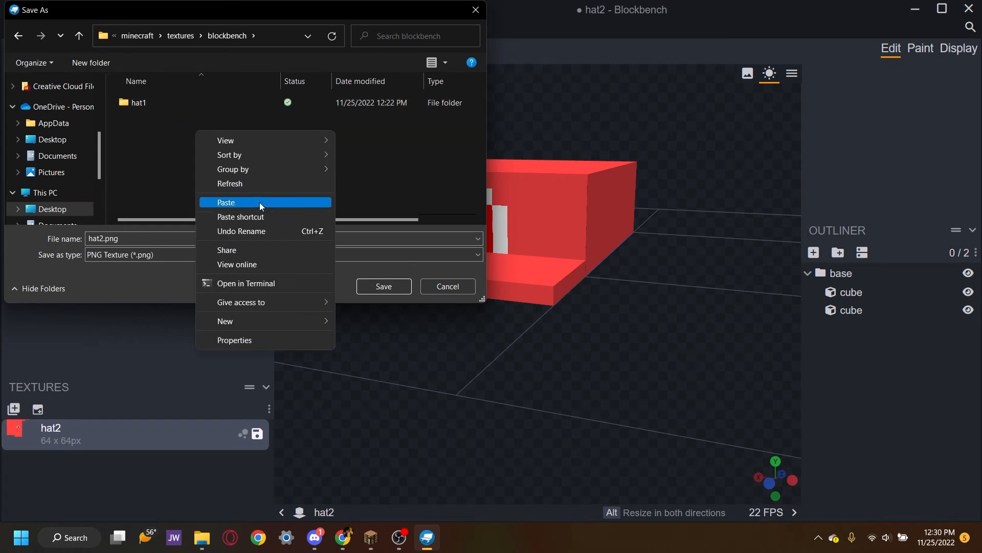
{"action": "mouse_move", "coordinate": [264, 322]}
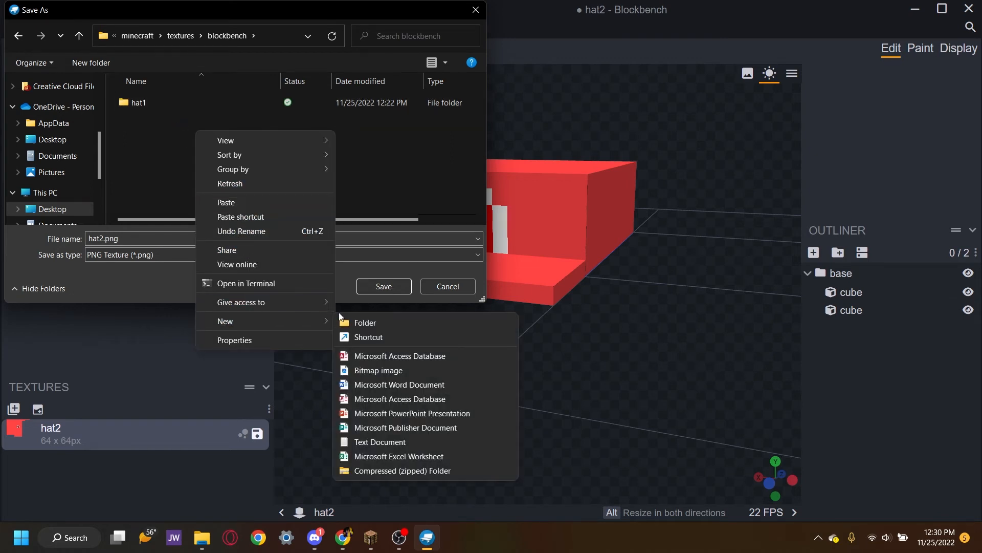
{"action": "left_click", "coordinate": [362, 321]}
{"action": "type", "text": "hat2"}
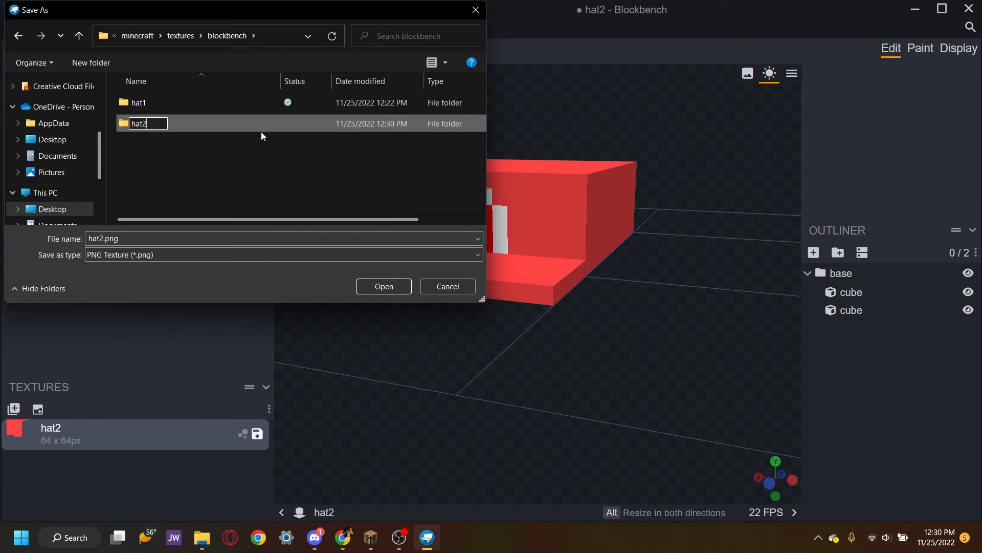
{"action": "key", "text": "Return"}
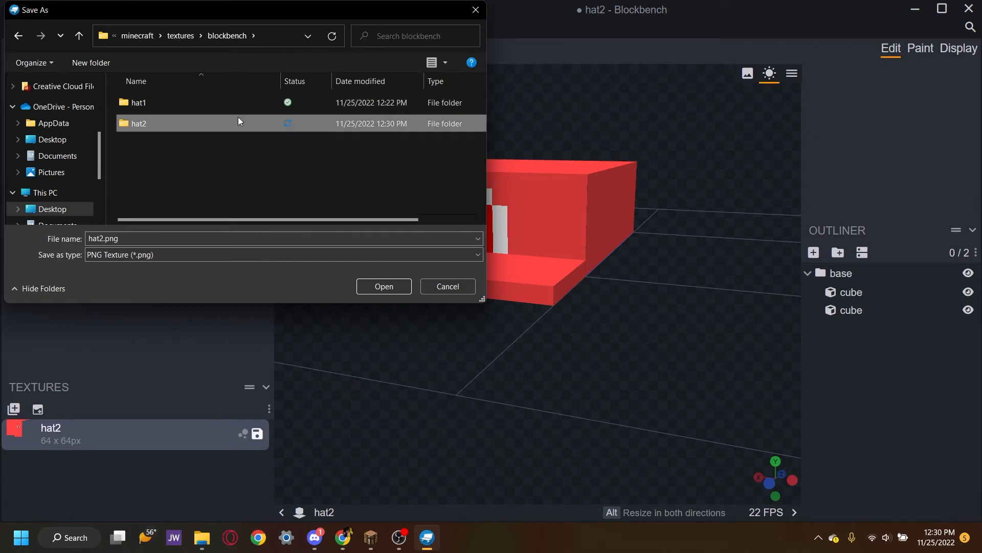
{"action": "double_click", "coordinate": [232, 120]}
{"action": "left_click", "coordinate": [376, 284]}
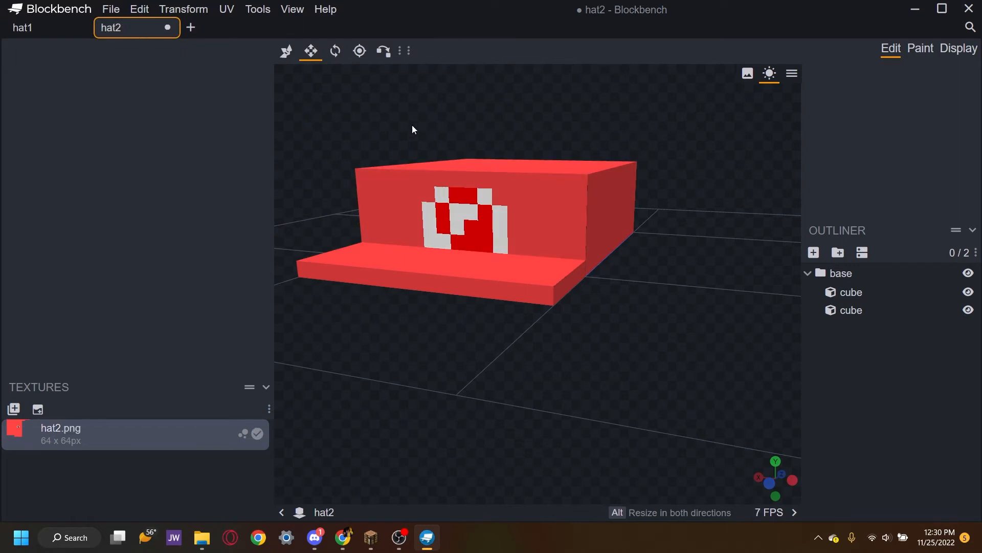
Export the hat as a block/item model named hat2.json into the optifine/cit/models/block folder.
{"action": "right_click_drag", "start_coordinate": [413, 125], "coordinate": [474, 155]}
{"action": "left_click", "coordinate": [113, 11]}
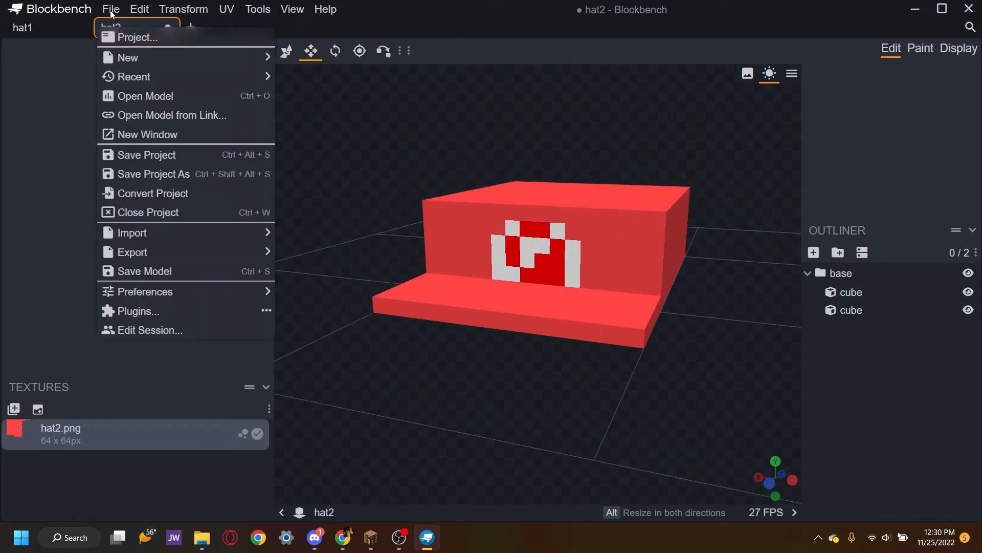
{"action": "mouse_move", "coordinate": [153, 241]}
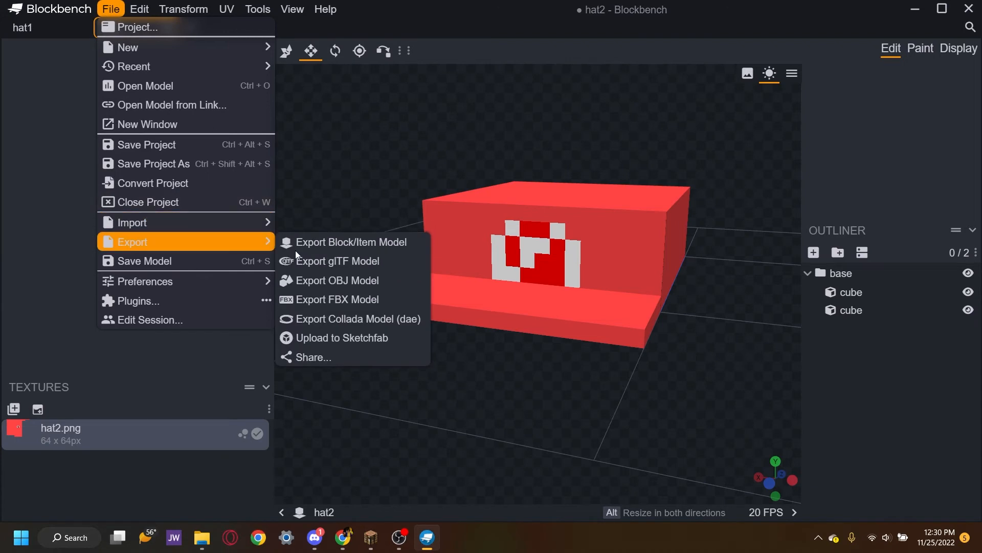
{"action": "left_click", "coordinate": [341, 247]}
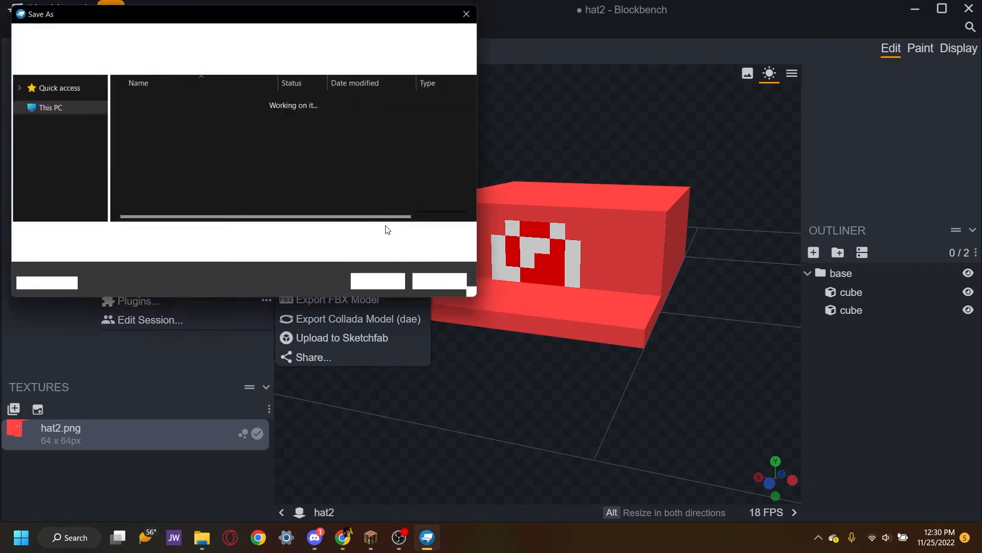
{"action": "left_click", "coordinate": [309, 180]}
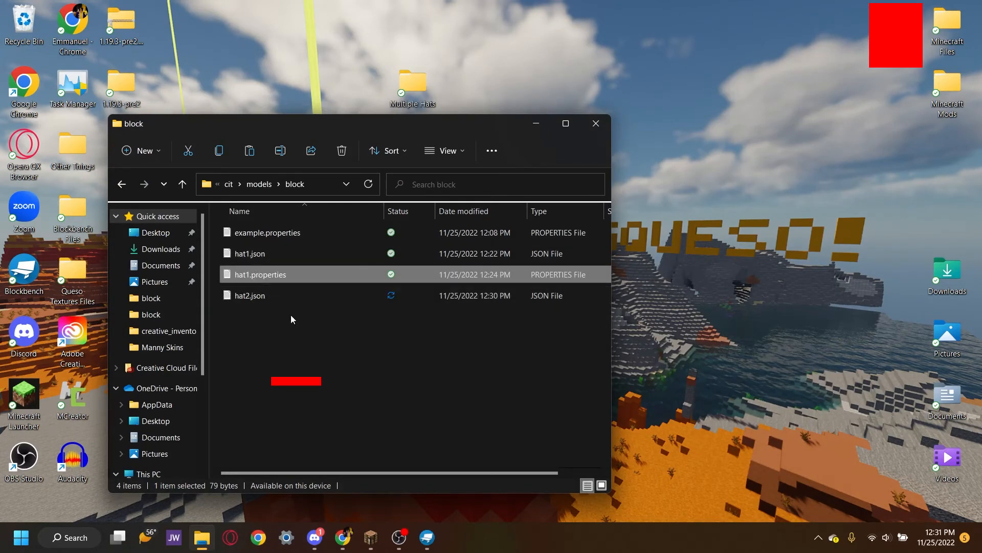
Duplicate example.properties in the block folder in File Explorer and rename the copy hat2.properties.
{"action": "left_click", "coordinate": [252, 296]}
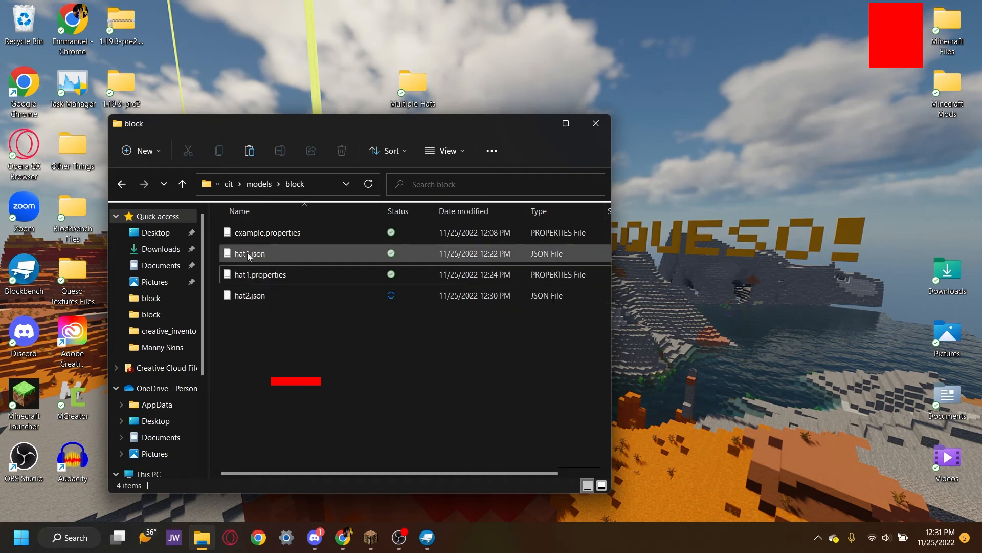
{"action": "left_click", "coordinate": [308, 235]}
{"action": "left_click", "coordinate": [217, 149]}
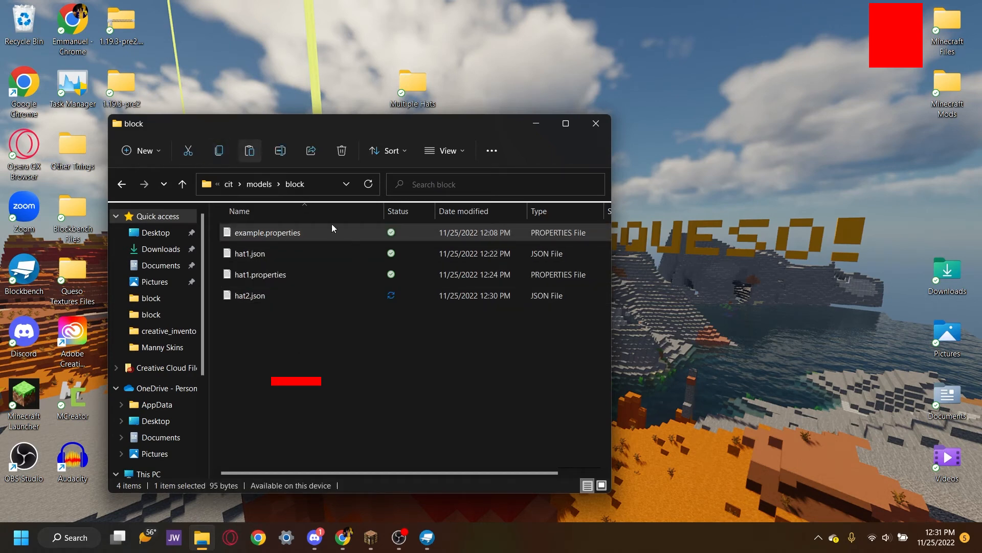
{"action": "key", "text": "ctrl+v"}
{"action": "left_click", "coordinate": [282, 152]}
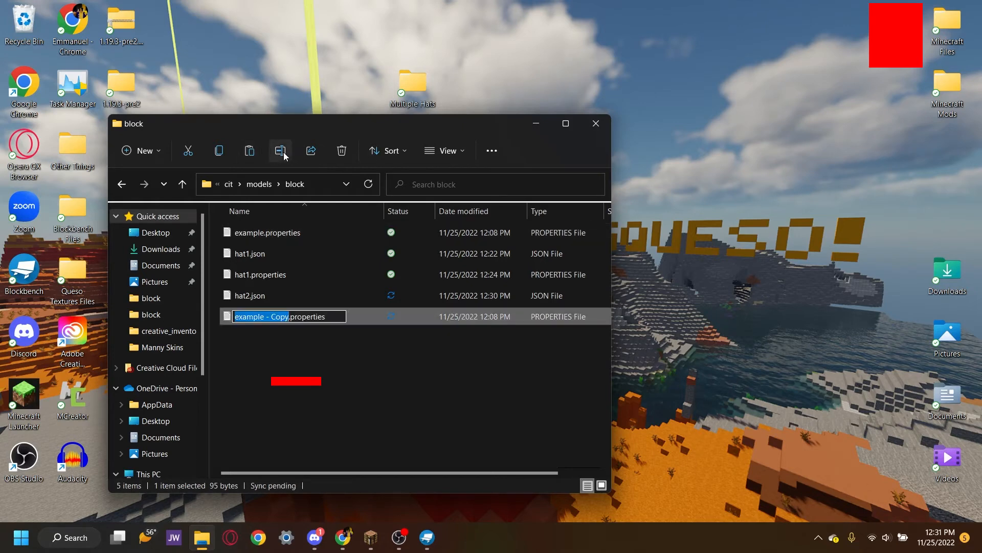
{"action": "type", "text": "hat2"}
{"action": "key", "text": "Return"}
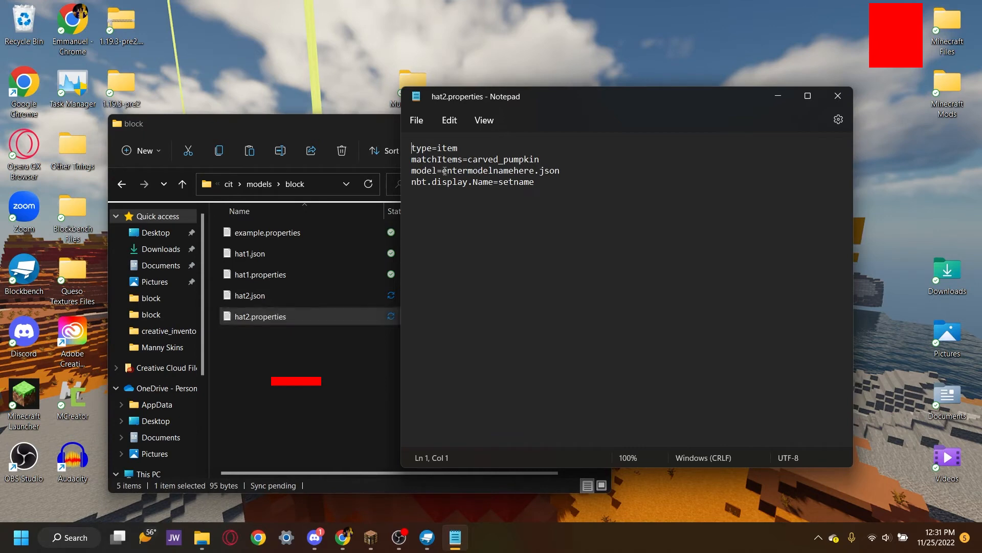
In hat2.properties, set the model to hat2.json and the display name to Hat 2, and save and close the file.
{"action": "left_click_drag", "start_coordinate": [444, 170], "coordinate": [532, 169]}
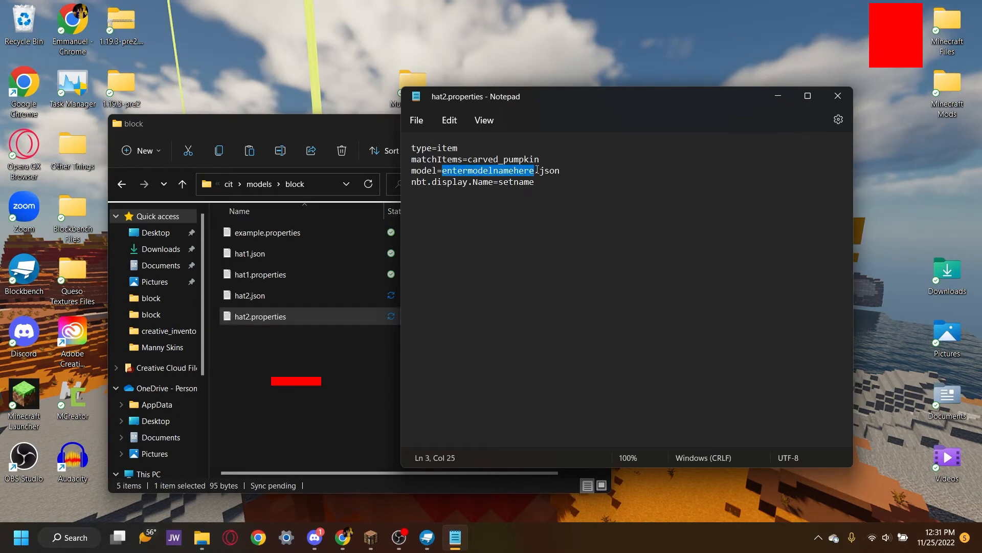
{"action": "type", "text": "hat2"}
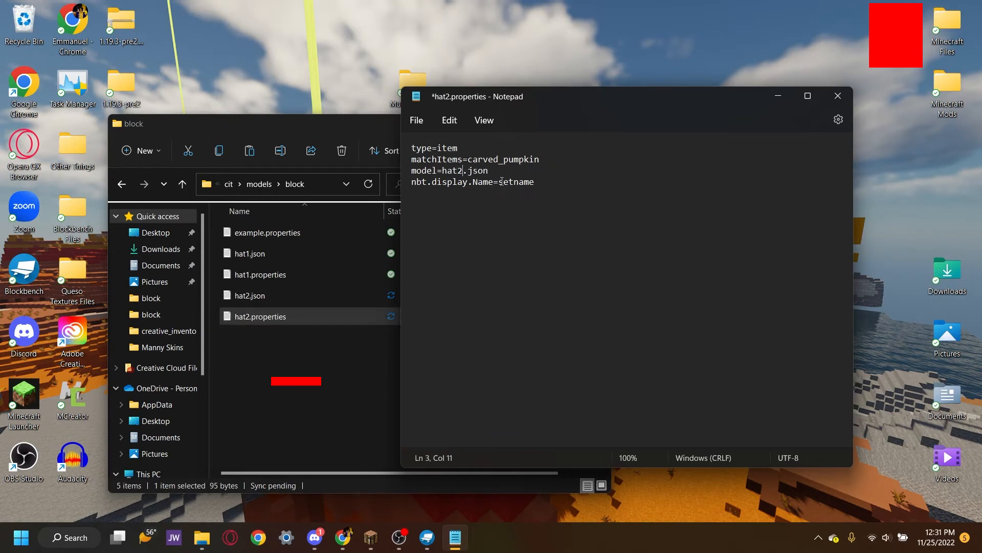
{"action": "left_click_drag", "start_coordinate": [507, 182], "coordinate": [534, 181]}
{"action": "type", "text": "Hat 2"}
{"action": "left_click", "coordinate": [838, 96]}
{"action": "left_click", "coordinate": [498, 320]}
{"action": "left_click_drag", "start_coordinate": [389, 125], "coordinate": [433, 111]}
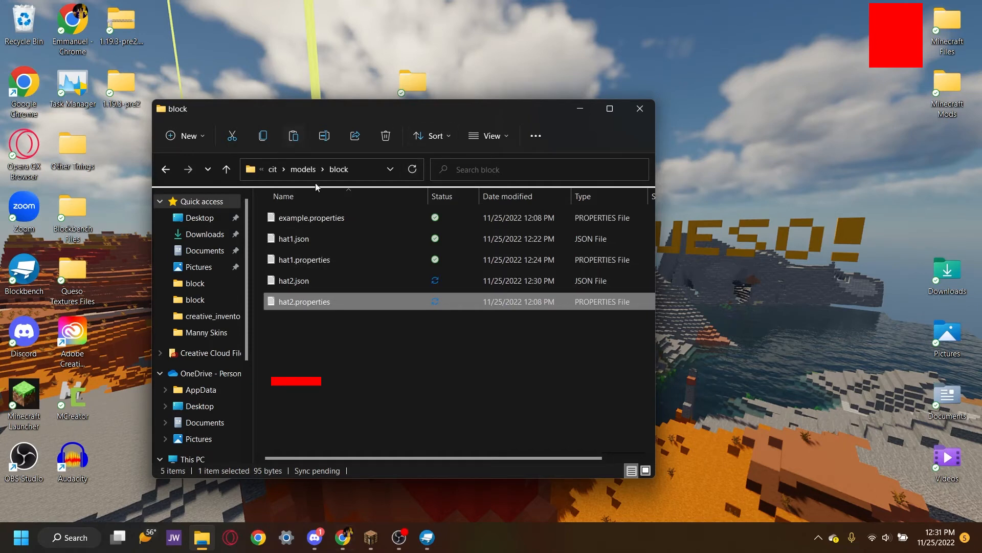
Close the File Explorer window and move the Multiple Hats folder to an empty area of the desktop.
{"action": "left_click", "coordinate": [273, 173]}
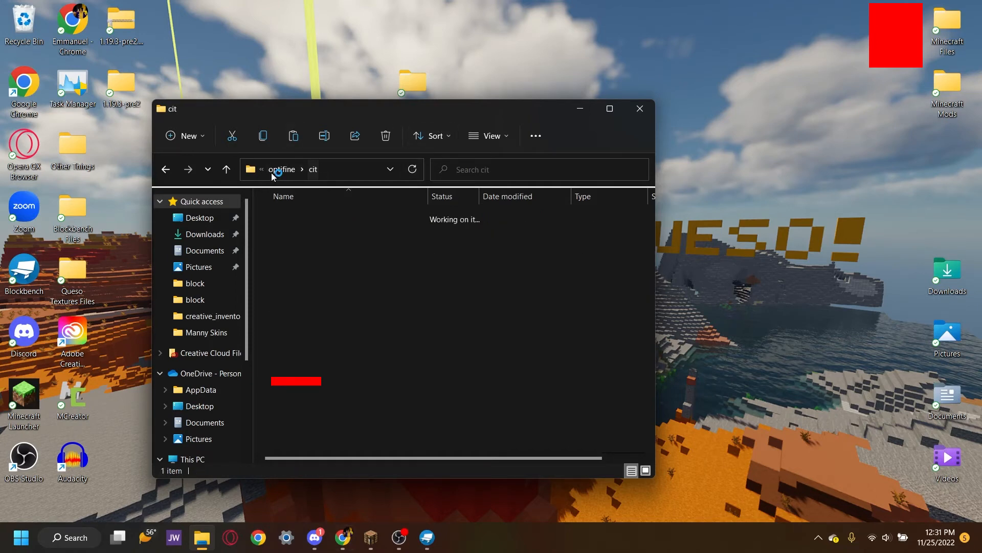
{"action": "left_click", "coordinate": [640, 108]}
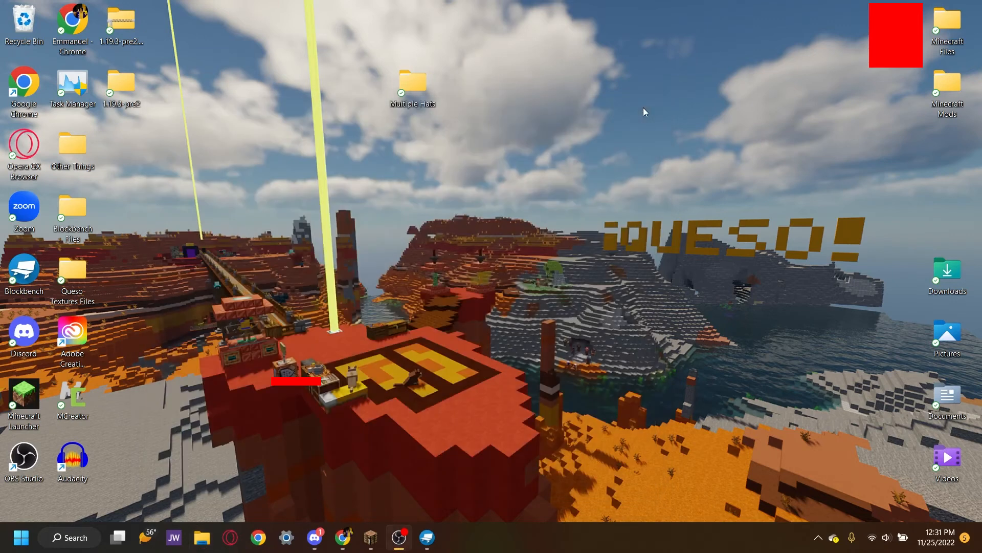
{"action": "left_click_drag", "start_coordinate": [422, 83], "coordinate": [711, 225]}
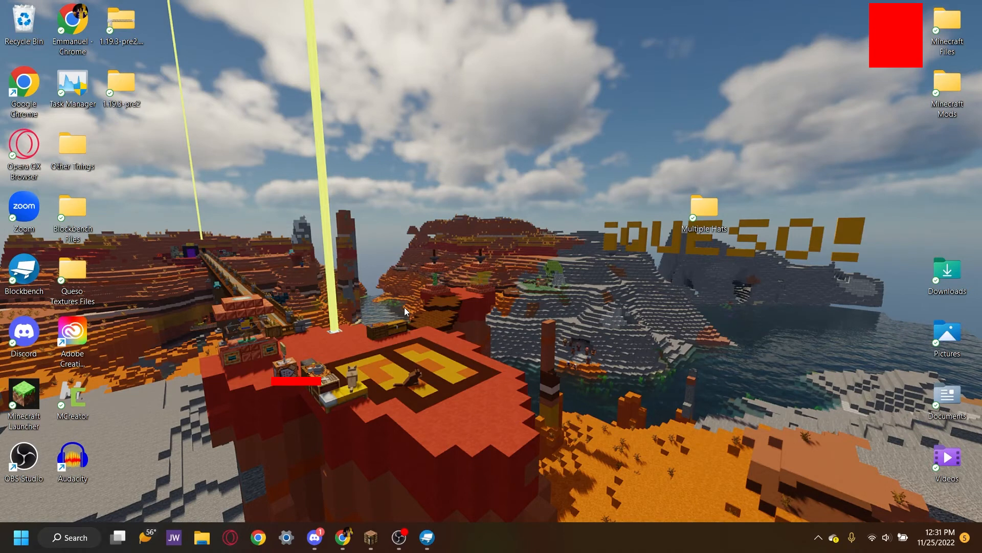
Open the %appdata%\.minecraft folder through the Windows Run dialog.
{"action": "key", "text": "super+r"}
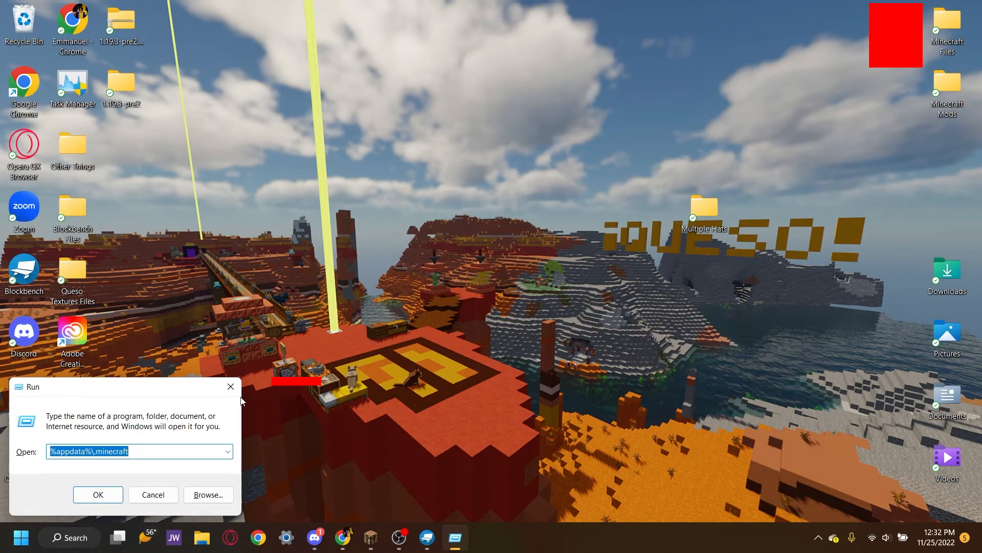
{"action": "key", "text": "BackSpace"}
{"action": "type", "text": "%"}
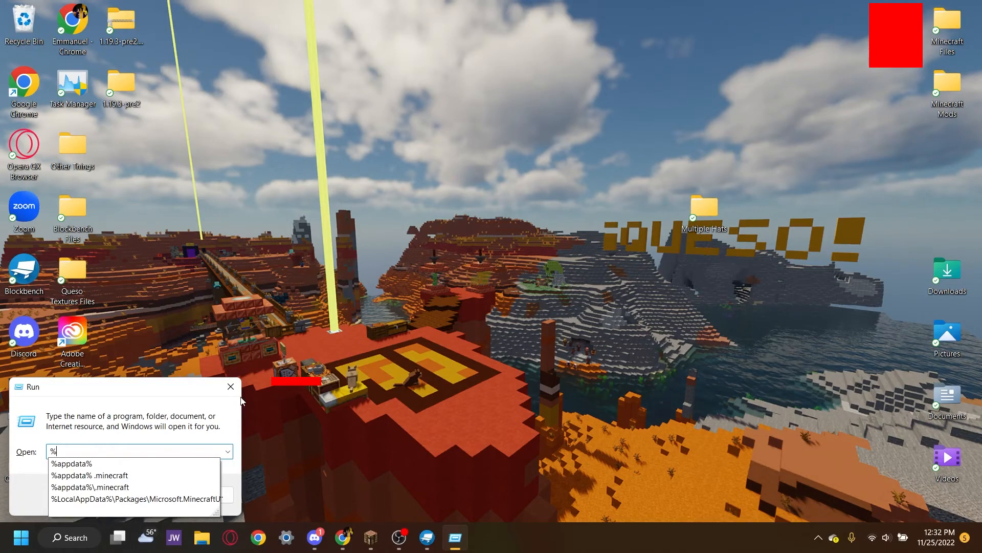
{"action": "type", "text": "appda"}
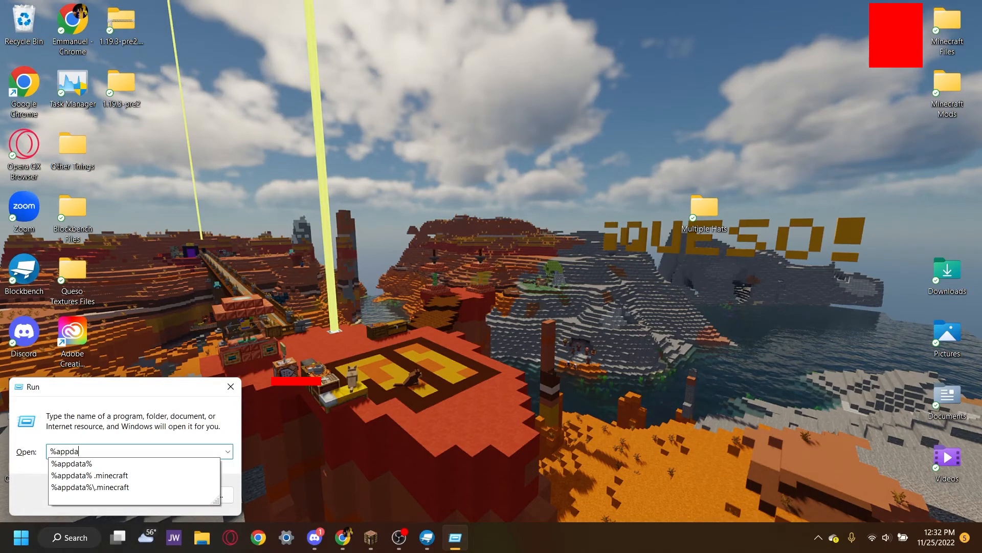
{"action": "type", "text": "te"}
{"action": "key", "text": "BackSpace"}
{"action": "type", "text": "\\"}
{"action": "key", "text": "BackSpace"}
{"action": "type", "text": "/"}
{"action": "key", "text": "BackSpace"}
{"action": "type", "text": "\\"}
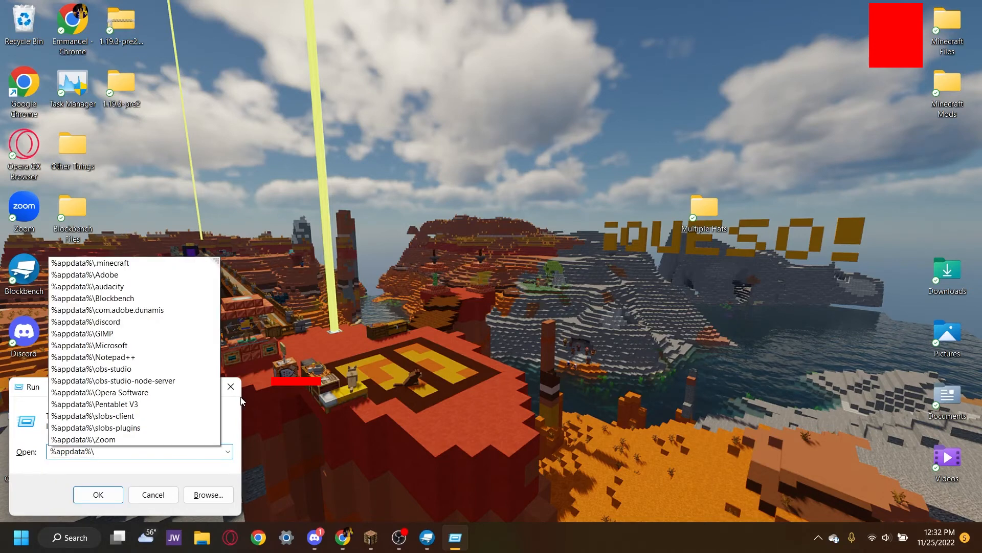
{"action": "type", "text": ".mine"}
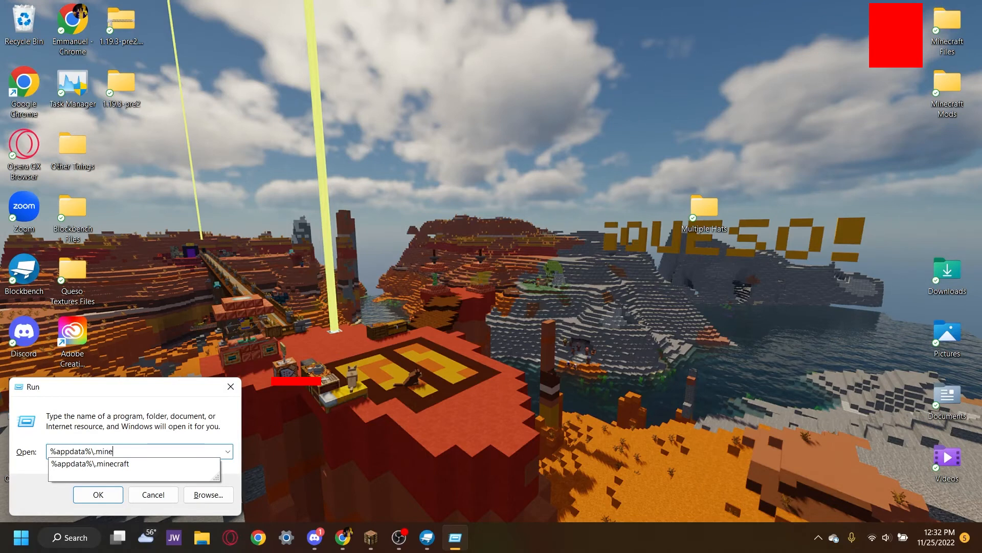
{"action": "type", "text": "craft"}
{"action": "key", "text": "Return"}
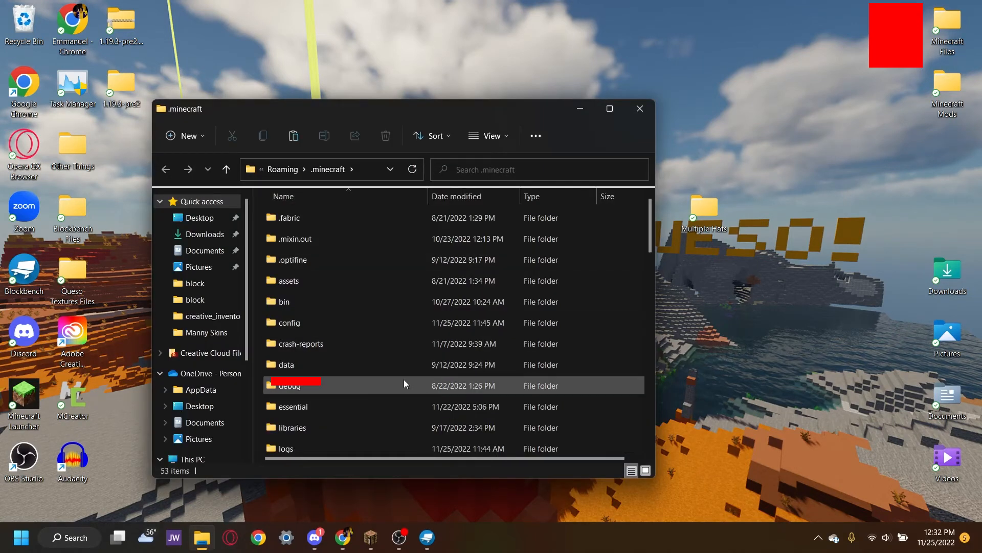
Open the resourcepacks folder in .minecraft and move the Multiple Hats folder from the desktop into it.
{"action": "scroll", "coordinate": [445, 358], "scroll_direction": "down", "scroll_amount": 2}
{"action": "scroll", "coordinate": [437, 370], "scroll_direction": "down", "scroll_amount": 3}
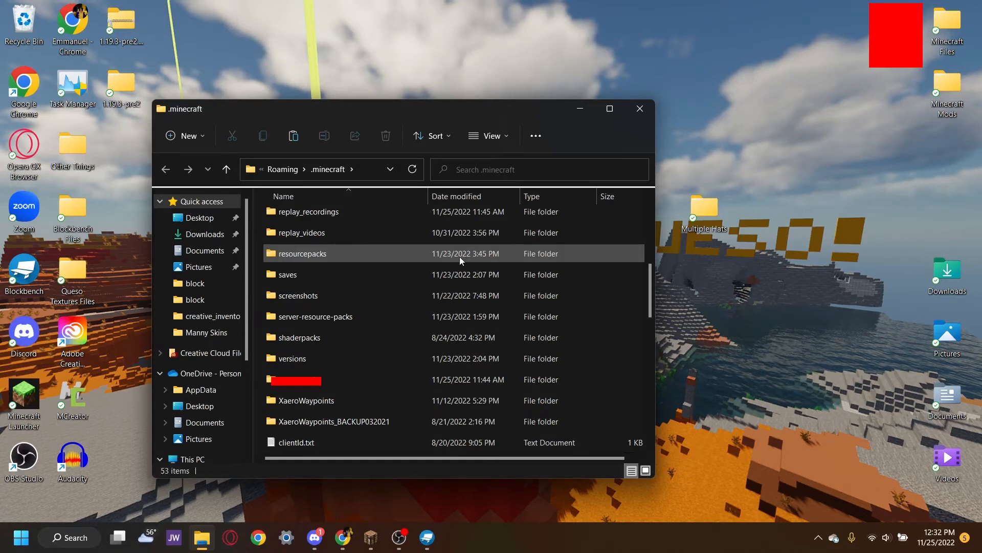
{"action": "left_click", "coordinate": [422, 253]}
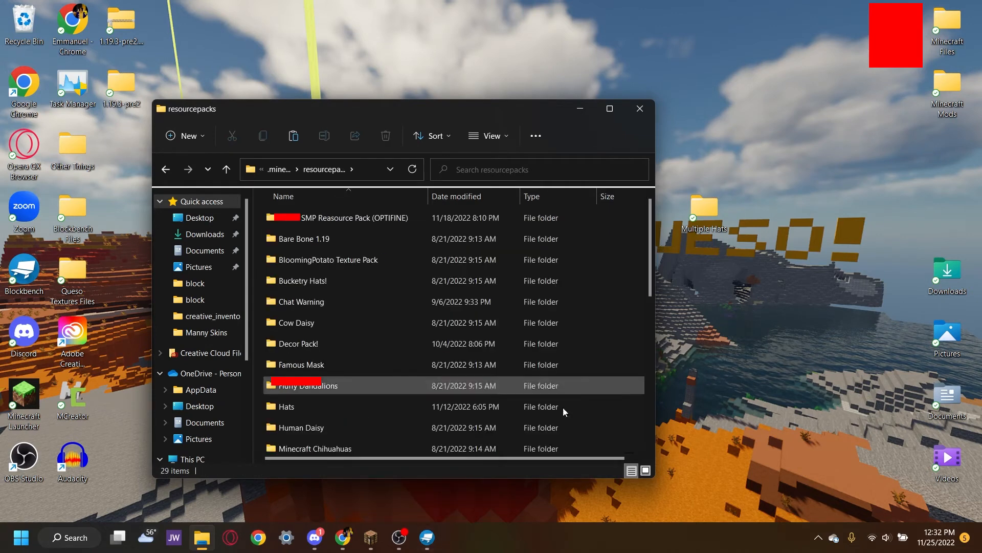
{"action": "left_click", "coordinate": [428, 538]}
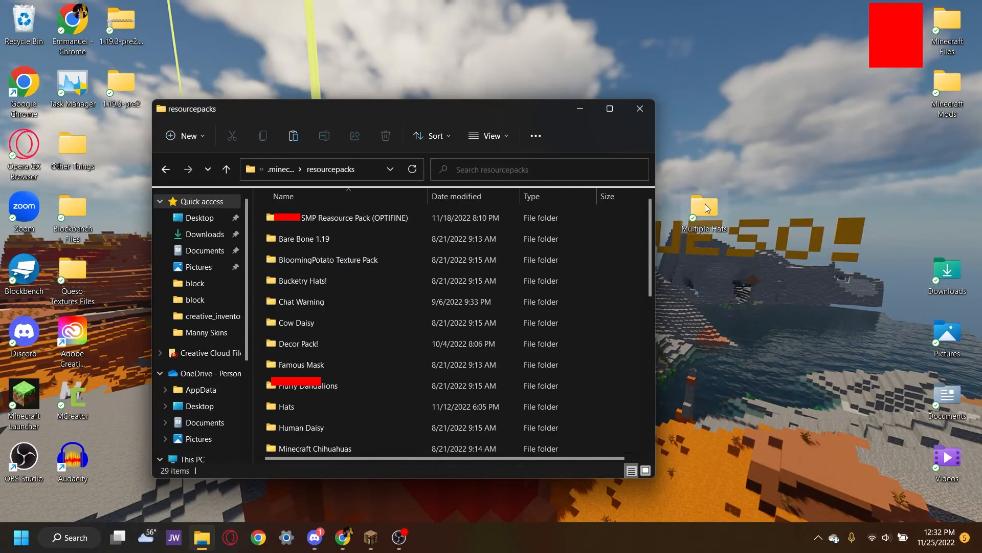
{"action": "mouse_move", "coordinate": [707, 208]}
{"action": "left_mouse_down"}
{"action": "mouse_move", "coordinate": [665, 251]}
{"action": "mouse_move", "coordinate": [455, 261]}
{"action": "mouse_move", "coordinate": [645, 279]}
{"action": "mouse_move", "coordinate": [691, 204]}
{"action": "left_mouse_up"}
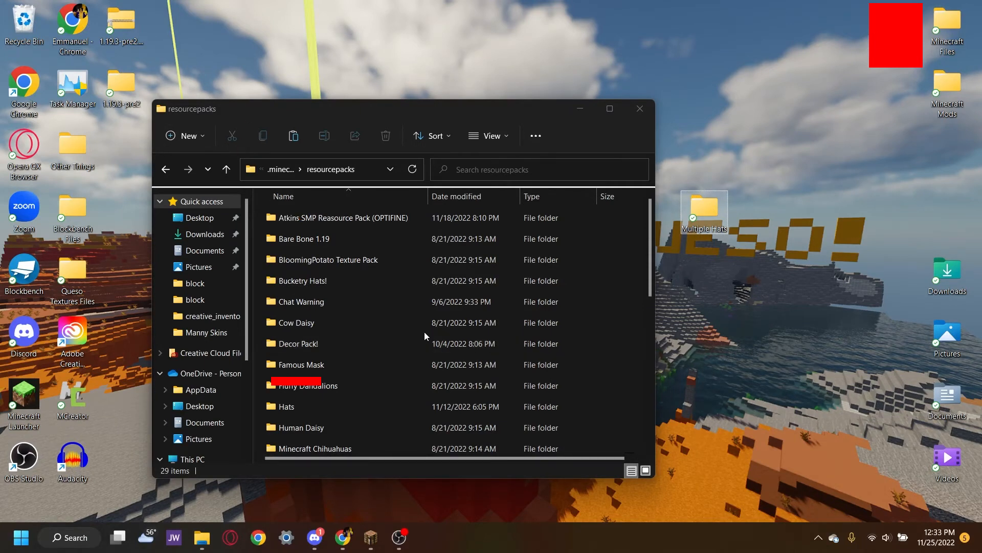
{"action": "scroll", "coordinate": [425, 331], "scroll_direction": "down", "scroll_amount": 6}
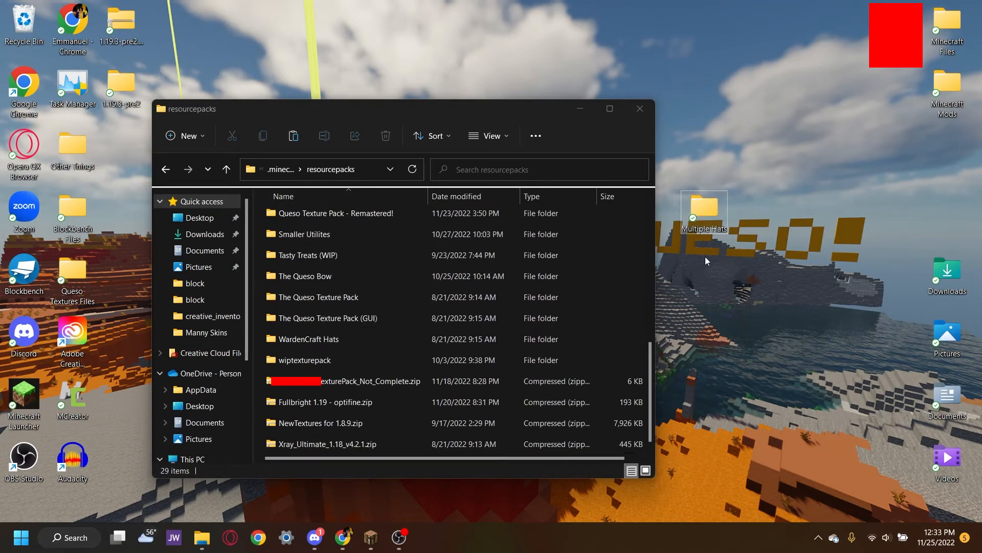
{"action": "left_click_drag", "start_coordinate": [712, 214], "coordinate": [338, 170]}
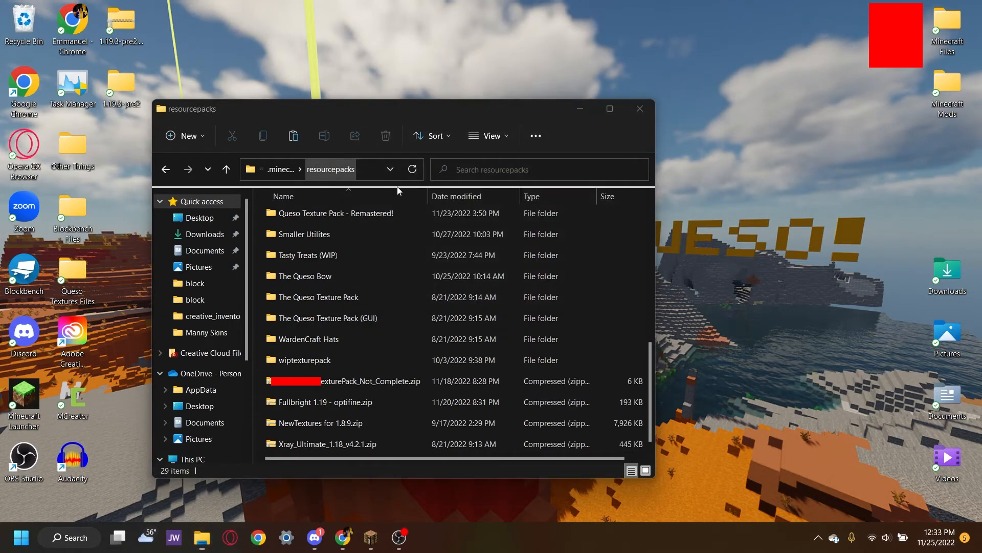
Switch to Minecraft, enable the Multiple Hats pack in the Resource Packs options, and leave the options.
{"action": "left_click", "coordinate": [375, 547]}
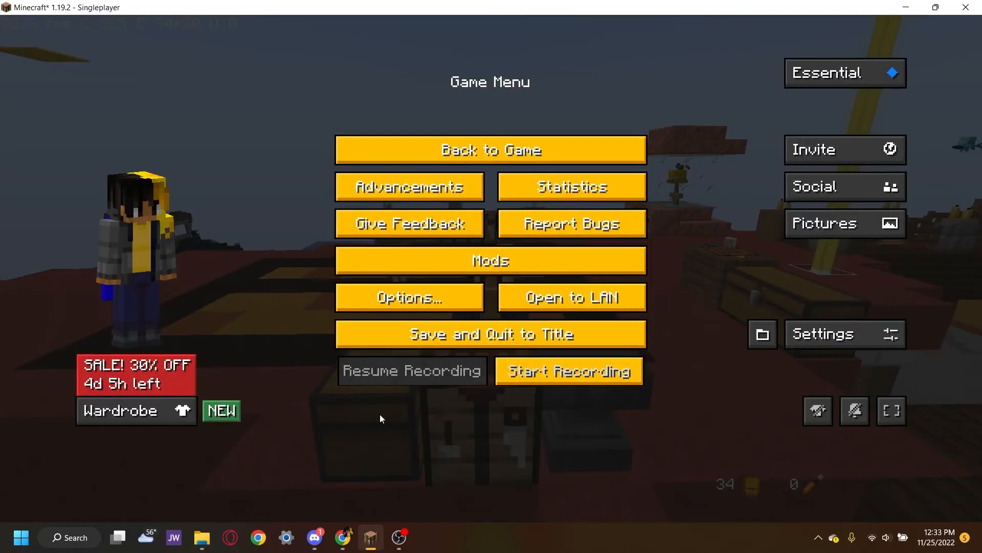
{"action": "left_click", "coordinate": [408, 299]}
{"action": "left_click", "coordinate": [409, 297]}
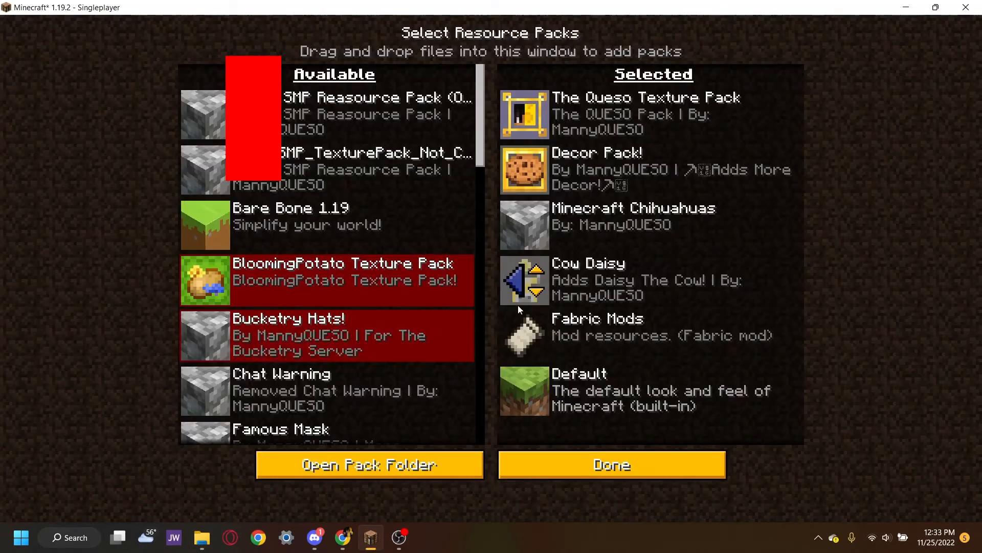
{"action": "scroll", "coordinate": [204, 133], "scroll_direction": "down", "scroll_amount": 1}
{"action": "scroll", "coordinate": [243, 143], "scroll_direction": "down", "scroll_amount": 10}
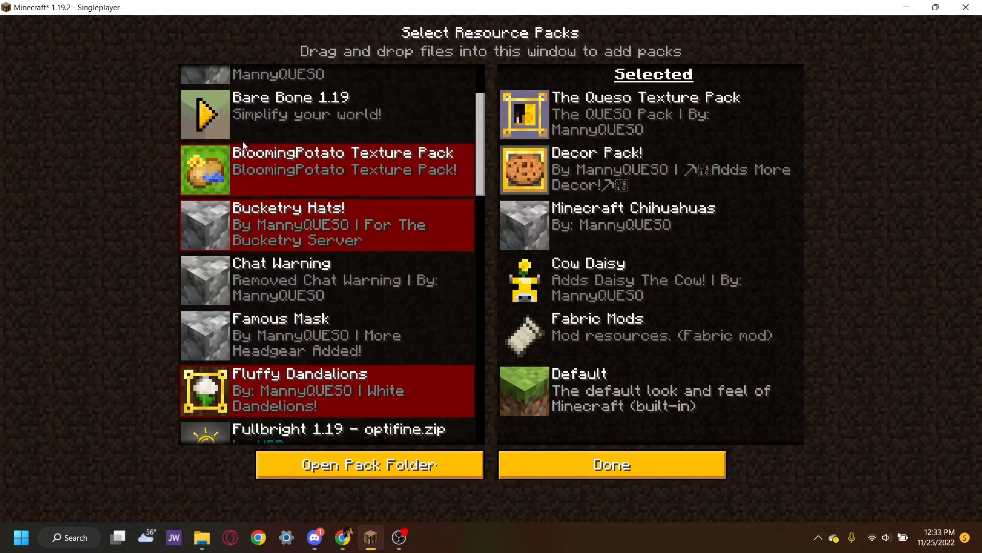
{"action": "scroll", "coordinate": [245, 154], "scroll_direction": "down", "scroll_amount": 2}
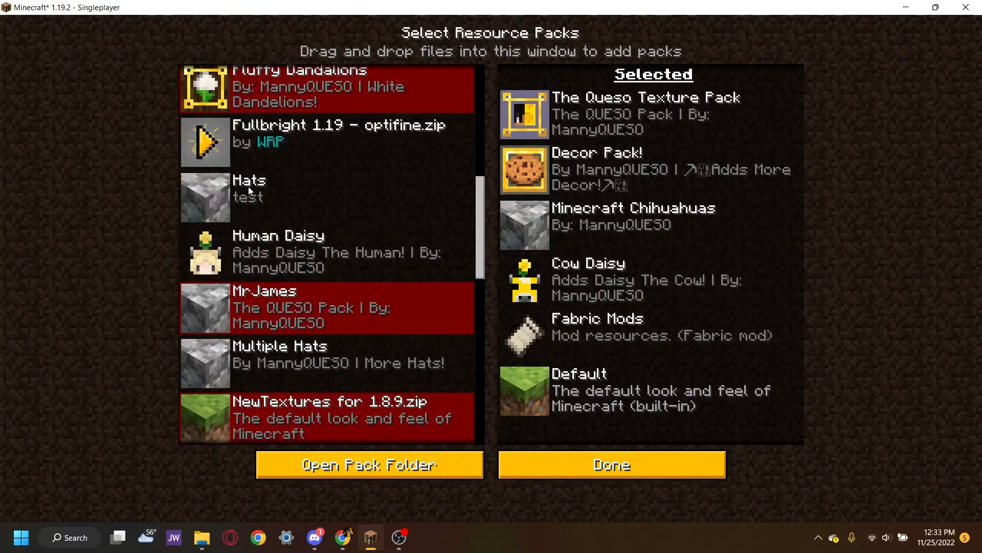
{"action": "left_click", "coordinate": [206, 363]}
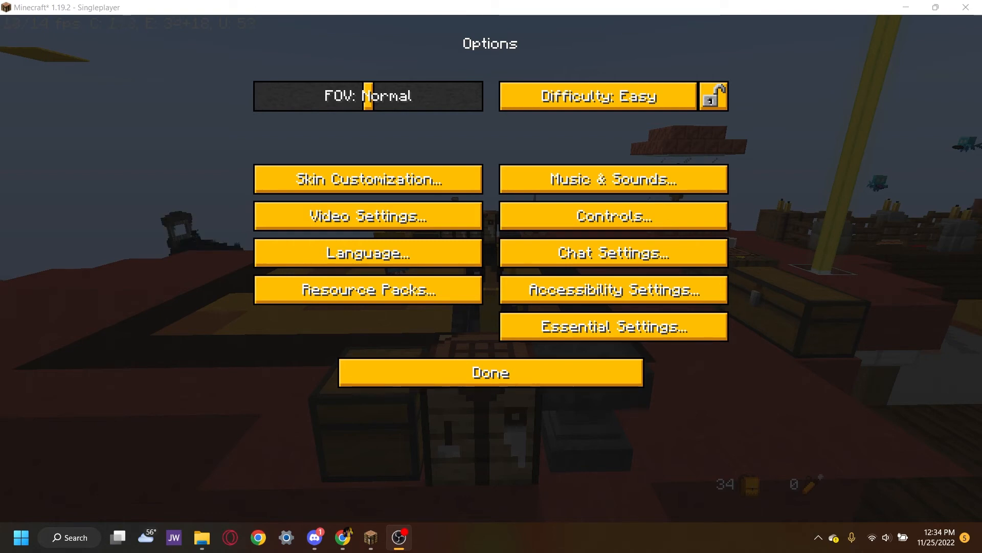
{"action": "left_click", "coordinate": [394, 385]}
Show the game HUD and cycle the camera perspective to first-person view.
{"action": "key", "text": "F1"}
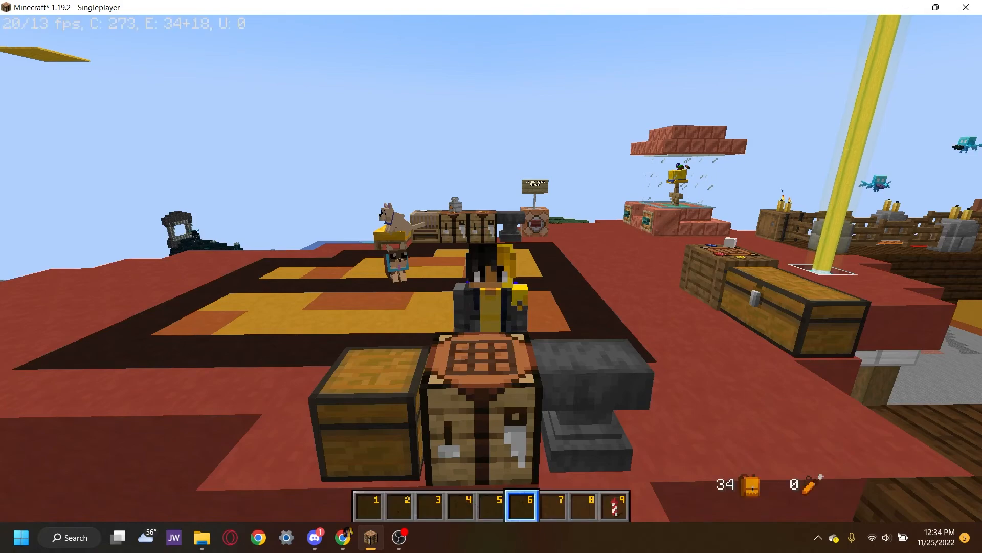
{"action": "key", "text": "F5"}
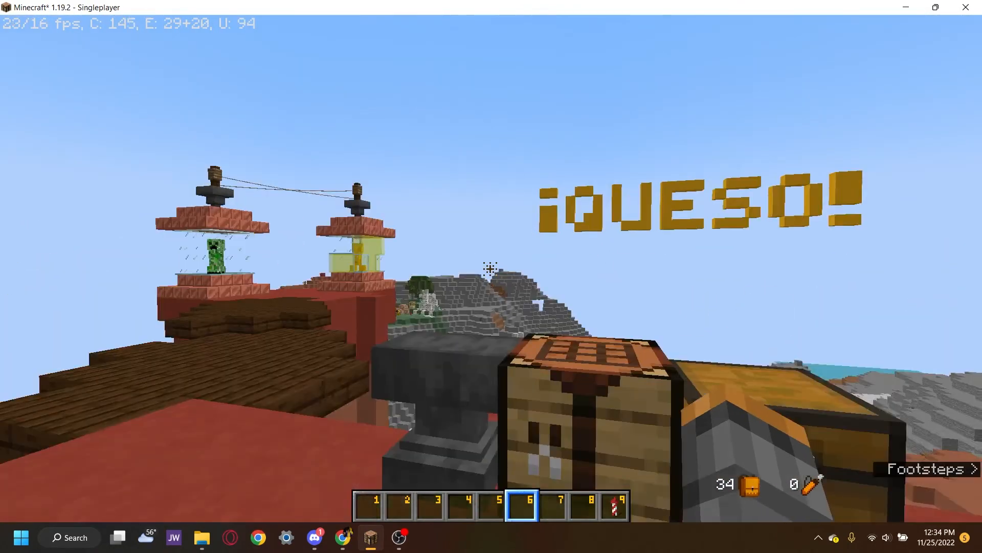
{"action": "key", "text": "F5"}
{"action": "key", "text": "F5"}
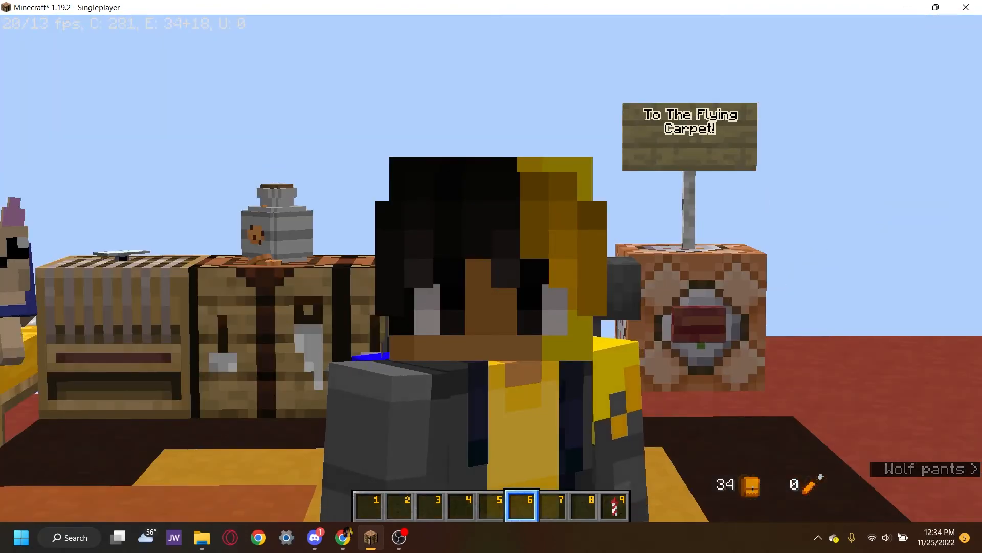
{"action": "key", "text": "F5"}
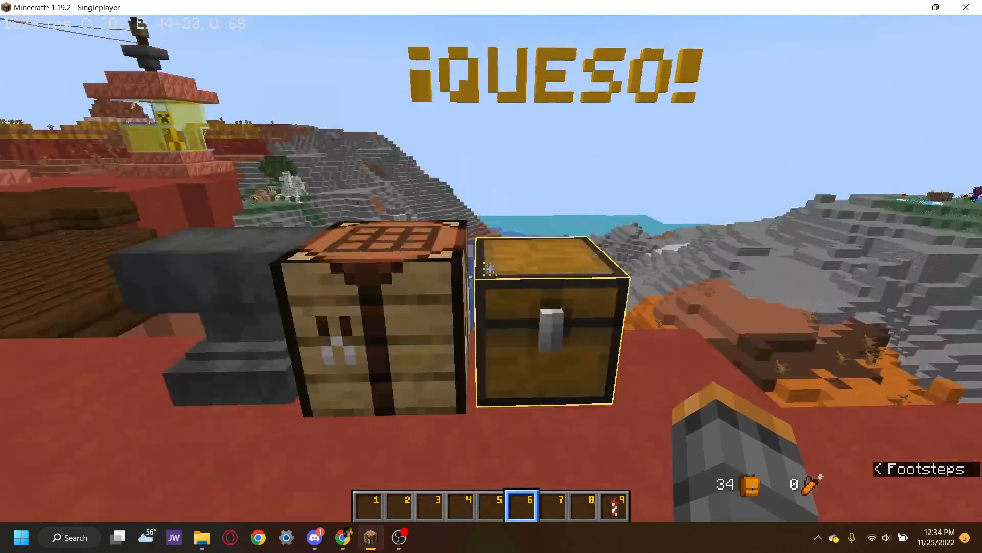
Take two carved pumpkins from the chest, placing one each in hotbar slots 4 and 6, and return the remaining stack.
{"action": "right_click", "coordinate": [490, 270]}
{"action": "left_click", "coordinate": [519, 208]}
{"action": "right_click", "coordinate": [461, 370]}
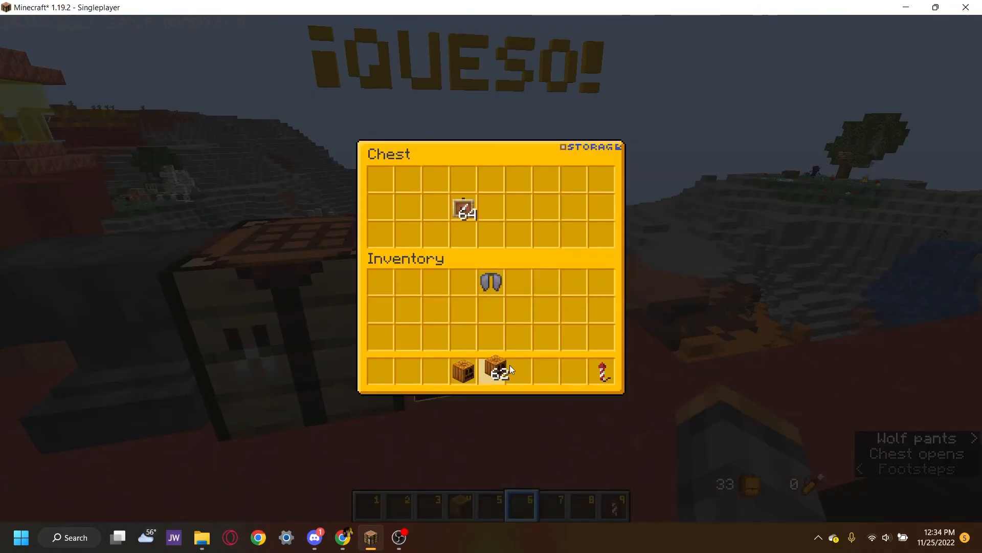
{"action": "right_click", "coordinate": [516, 369]}
{"action": "left_click", "coordinate": [520, 208]}
{"action": "key", "text": "Escape"}
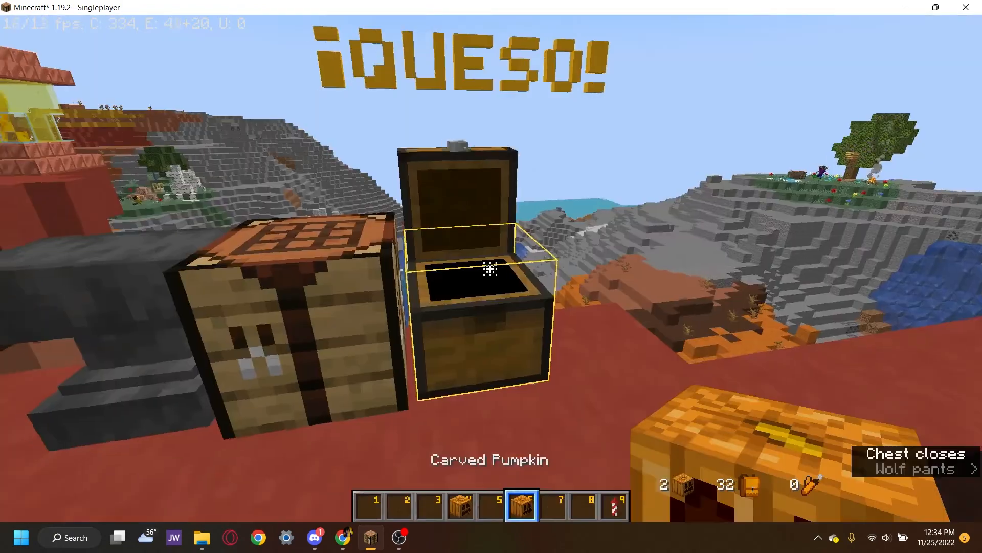
Rename one carved pumpkin to Hat 1 in the anvil and put it in hotbar slot 4.
{"action": "right_click", "coordinate": [490, 270]}
{"action": "left_click", "coordinate": [467, 372]}
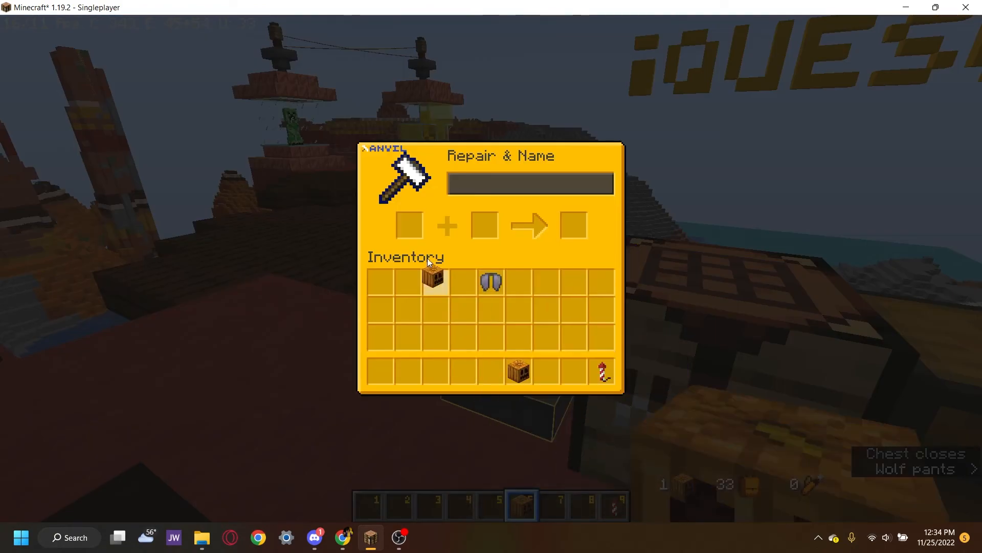
{"action": "left_click", "coordinate": [410, 225]}
{"action": "key", "text": "ctrl+a"}
{"action": "type", "text": "hat"}
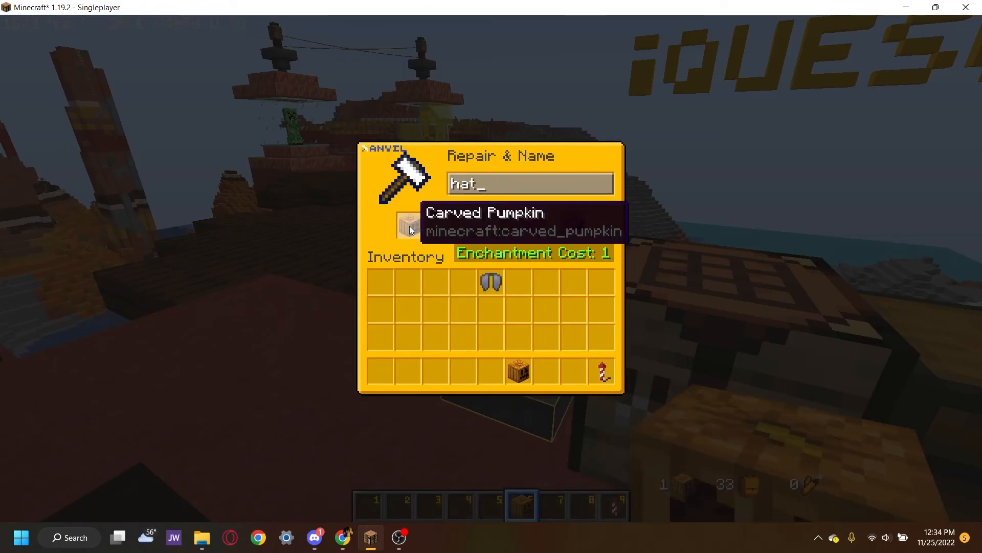
{"action": "key", "text": "BackSpace"}
{"action": "key", "text": "BackSpace"}
{"action": "key", "text": "BackSpace"}
{"action": "type", "text": "Ha"}
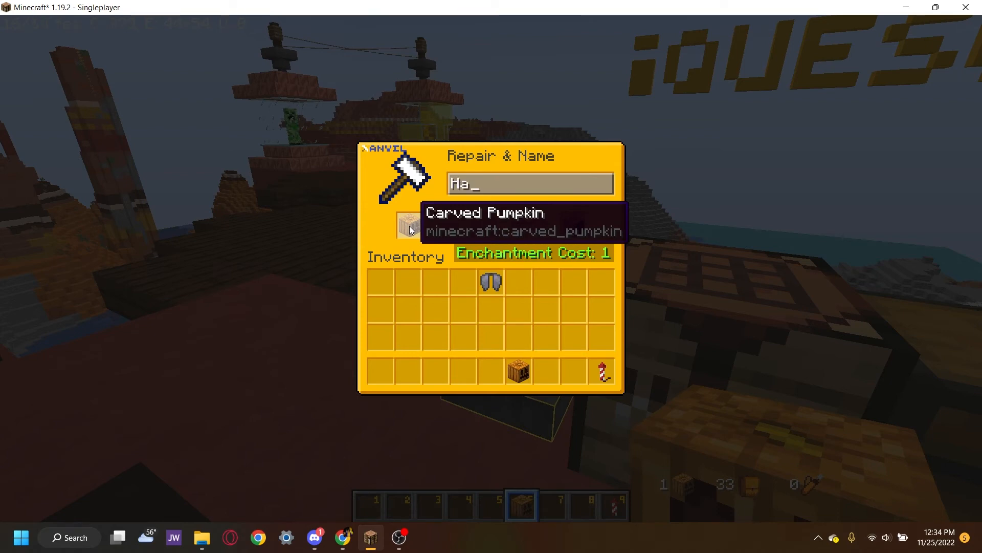
{"action": "type", "text": "t 1"}
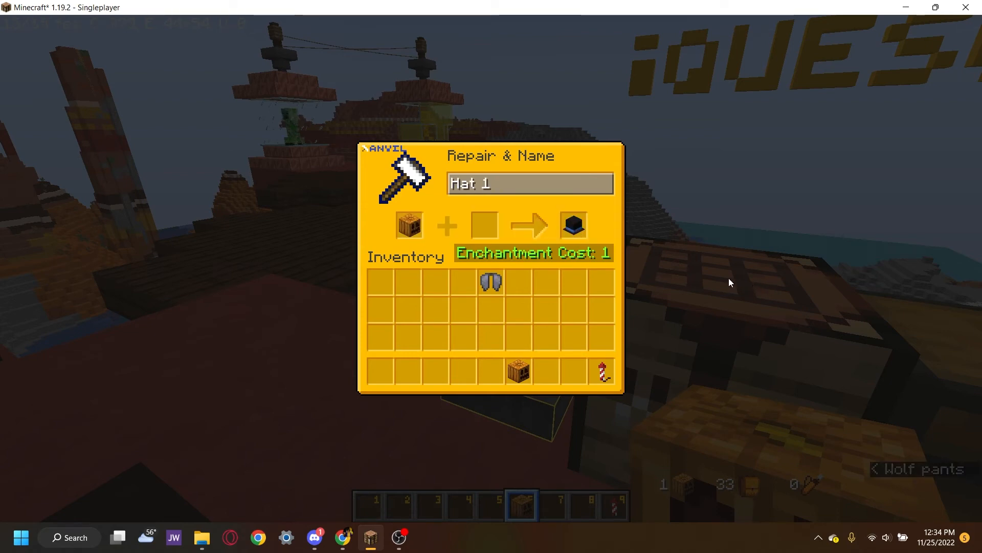
{"action": "left_click", "coordinate": [576, 228]}
{"action": "left_click", "coordinate": [466, 377]}
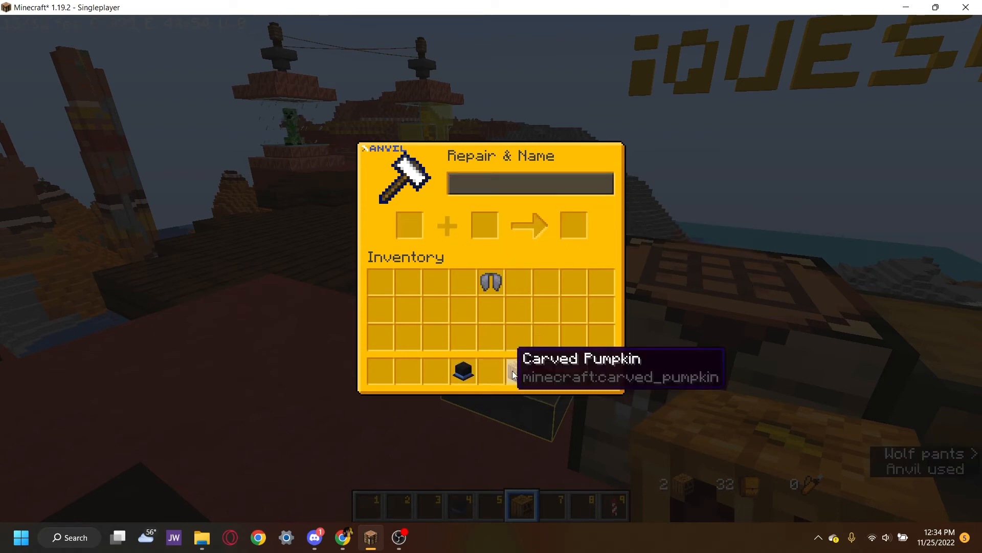
Rename the other carved pumpkin to Hat 2 in the anvil, put it in hotbar slot 6, and leave the anvil.
{"action": "left_click", "coordinate": [514, 371]}
{"action": "left_click", "coordinate": [410, 221]}
{"action": "key", "text": "ctrl+a"}
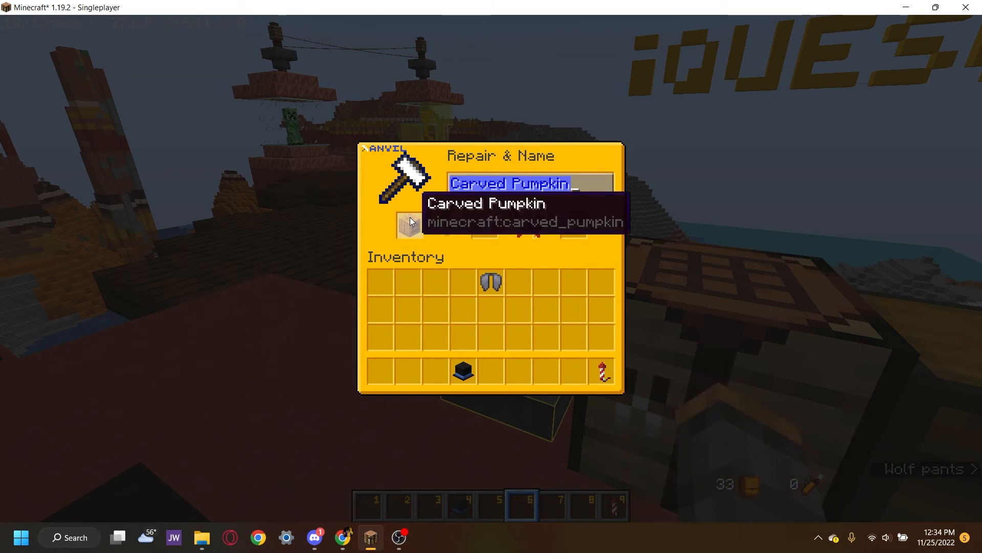
{"action": "type", "text": "Hat 2"}
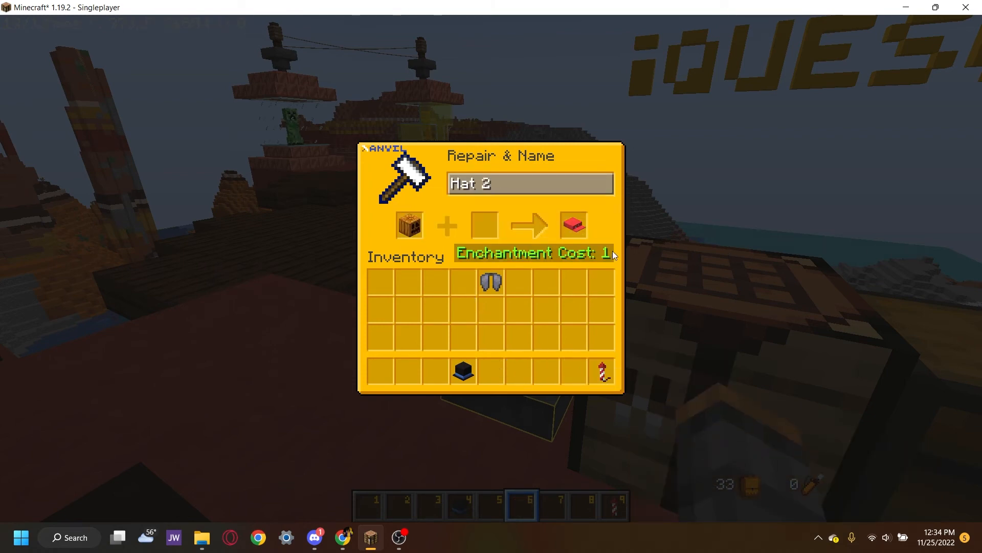
{"action": "left_click", "coordinate": [582, 229]}
{"action": "left_click", "coordinate": [527, 367]}
{"action": "key", "text": "Escape"}
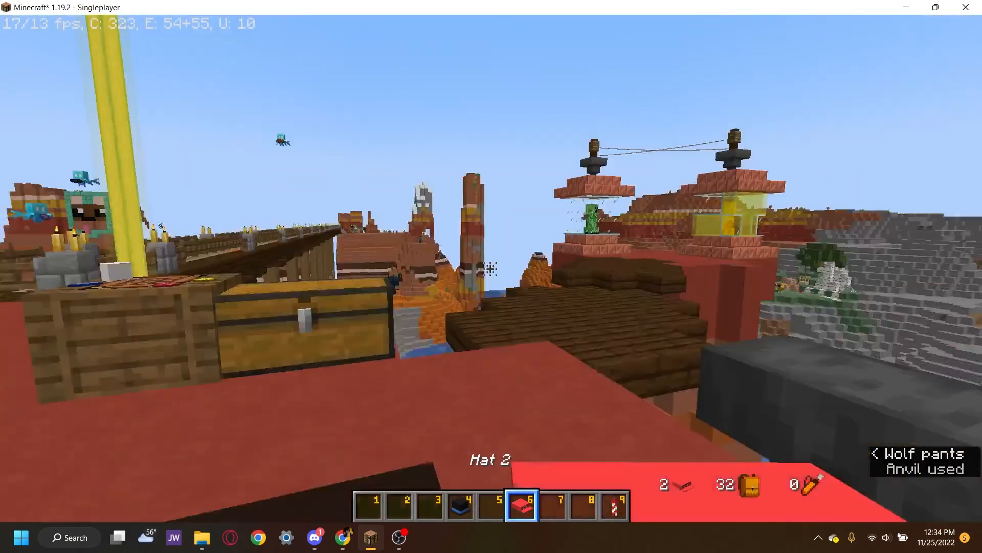
Switch to the front-facing camera, equip Hat 1 in the head slot, and view it zoomed in on the character.
{"action": "key", "text": "F5"}
{"action": "key", "text": "F5"}
{"action": "key", "text": "e"}
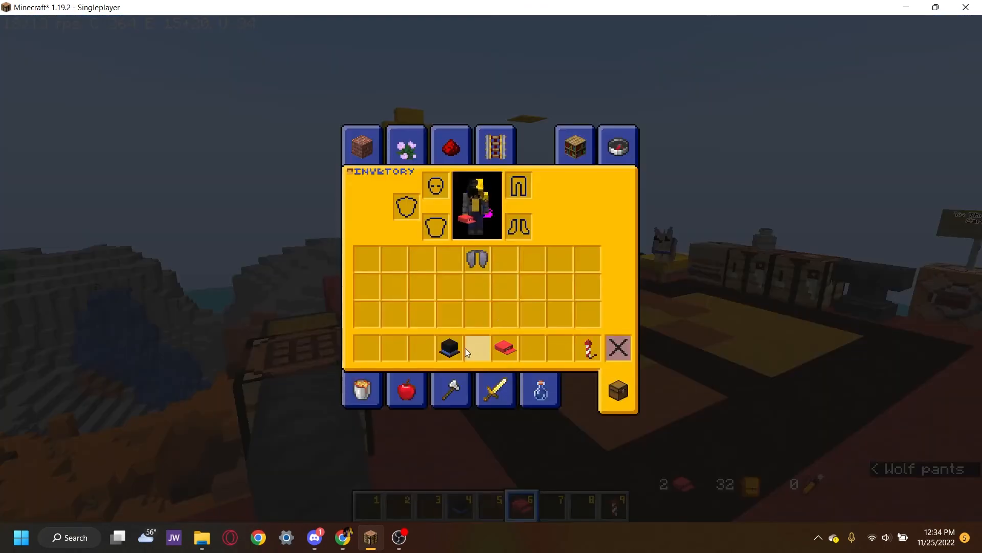
{"action": "left_click", "coordinate": [451, 342]}
{"action": "left_click", "coordinate": [429, 185]}
{"action": "key", "text": "e"}
{"action": "key", "text": "c"}
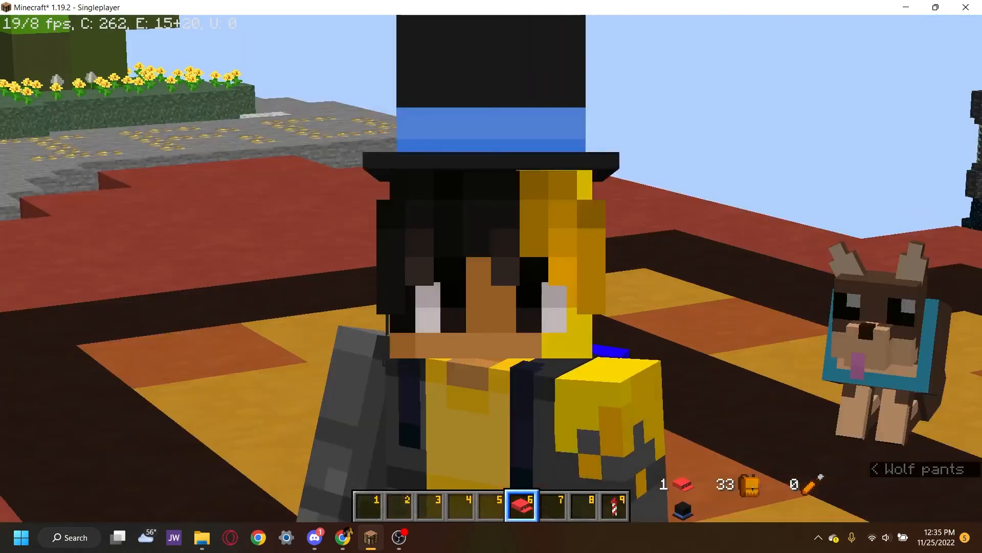
Swap the worn hat for Hat 2, put Hat 1 in hotbar slot 5, and view the character with slot 7 selected.
{"action": "key", "text": "e"}
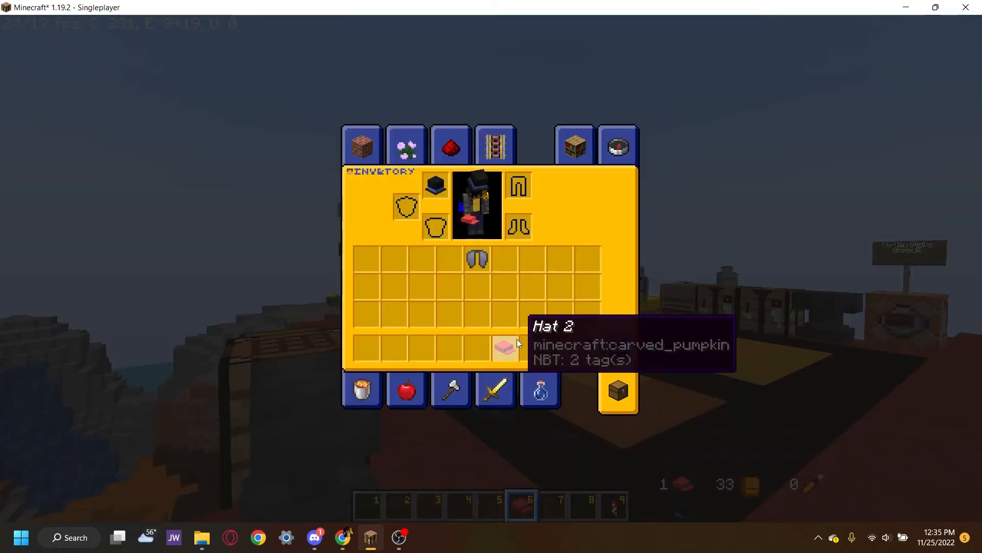
{"action": "left_click", "coordinate": [507, 345]}
{"action": "left_click", "coordinate": [435, 185]}
{"action": "left_click", "coordinate": [478, 348]}
{"action": "key", "text": "e"}
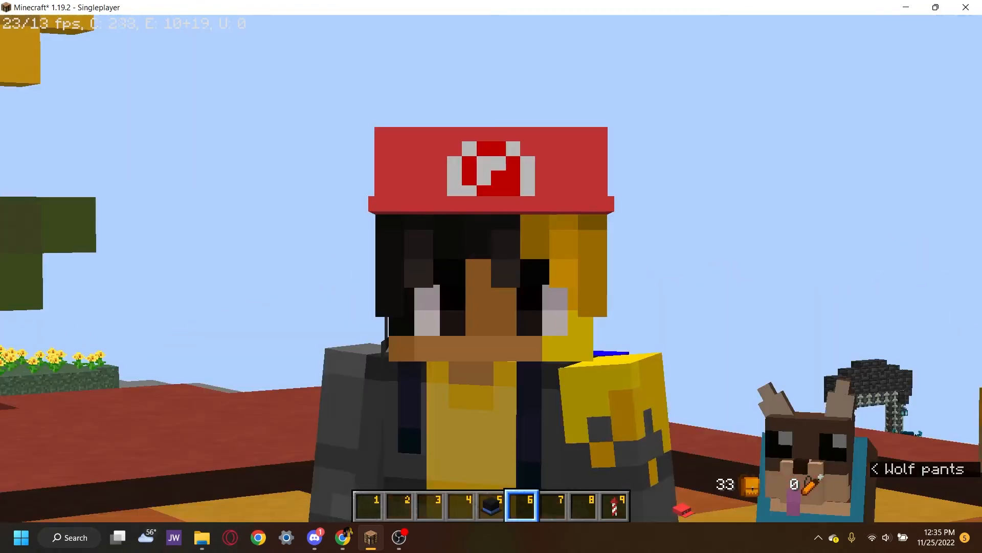
{"action": "key", "text": "7"}
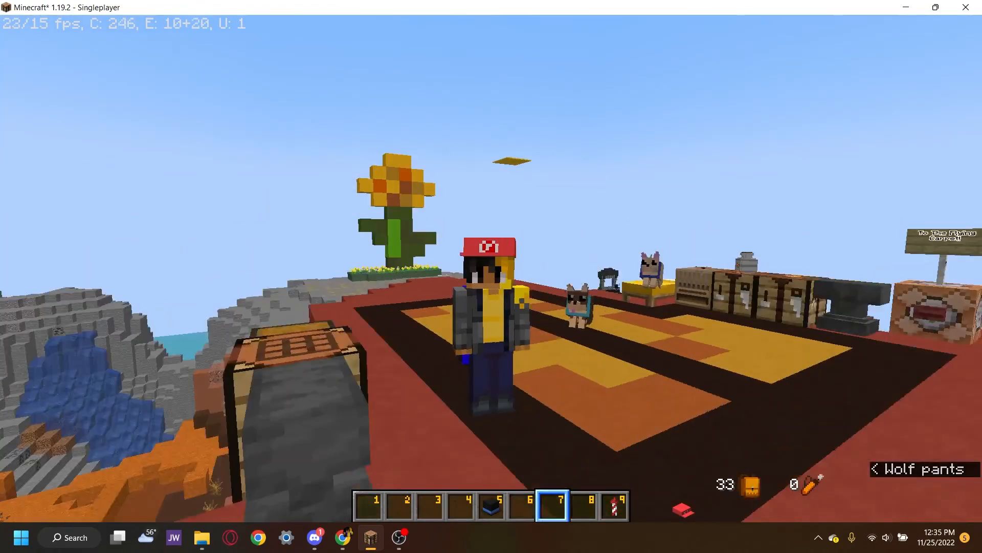
Put Hat 2 back in hotbar slot 6, empty the head slot, and store Hat 1 in hotbar slot 4.
{"action": "key", "text": "e"}
{"action": "left_click", "coordinate": [467, 342]}
{"action": "left_click", "coordinate": [435, 185]}
{"action": "left_click", "coordinate": [506, 348]}
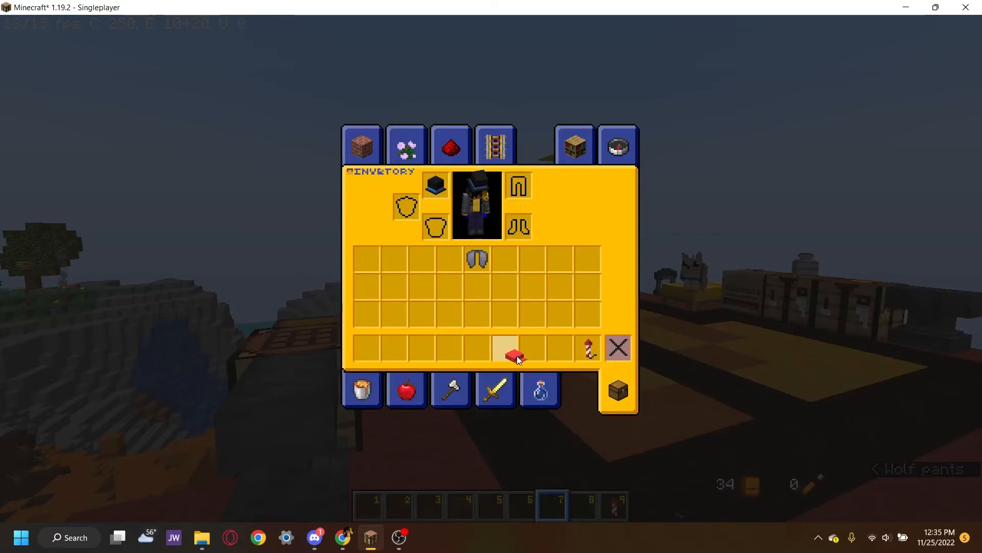
{"action": "left_click", "coordinate": [435, 185]}
{"action": "left_click", "coordinate": [449, 347]}
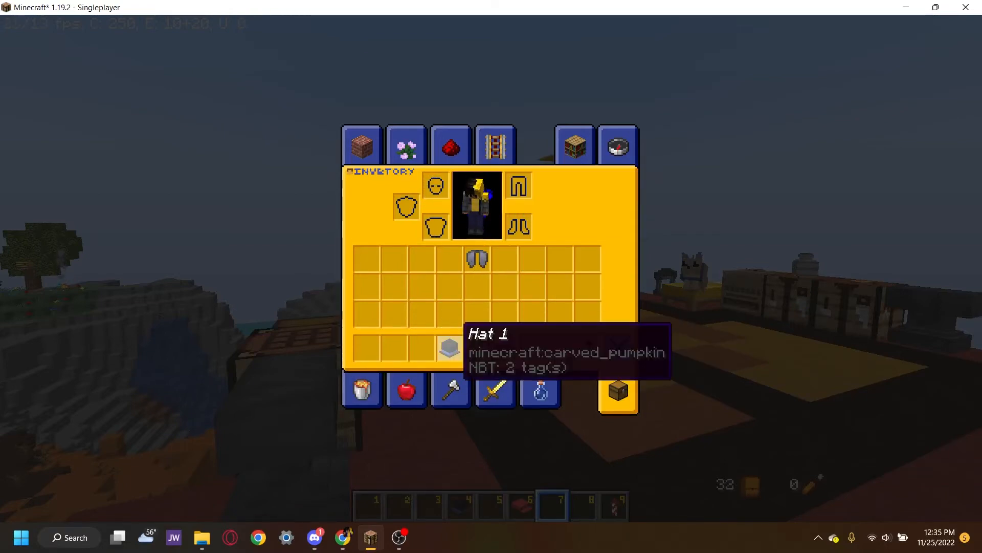
{"action": "key", "text": "e"}
{"action": "key", "text": "c"}
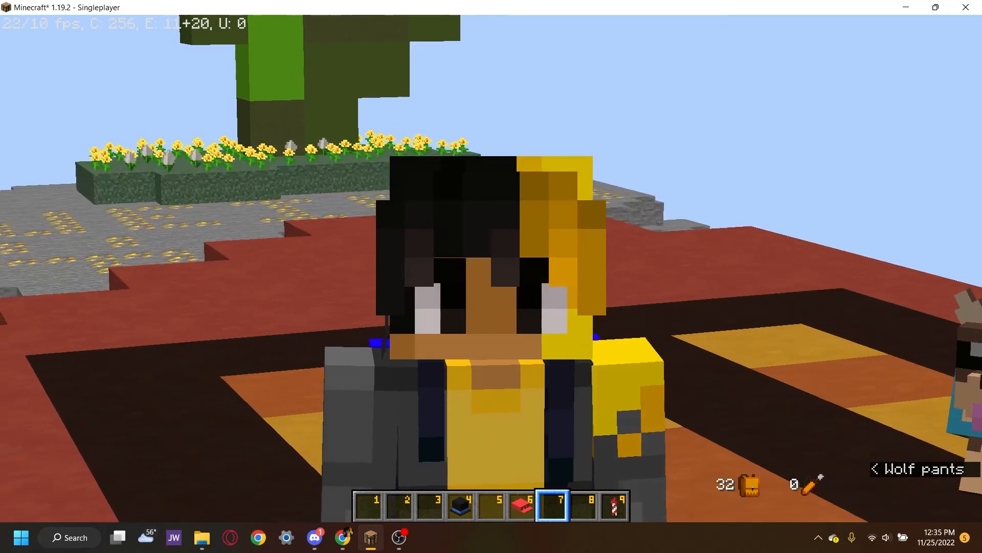
{"action": "key", "text": "s"}
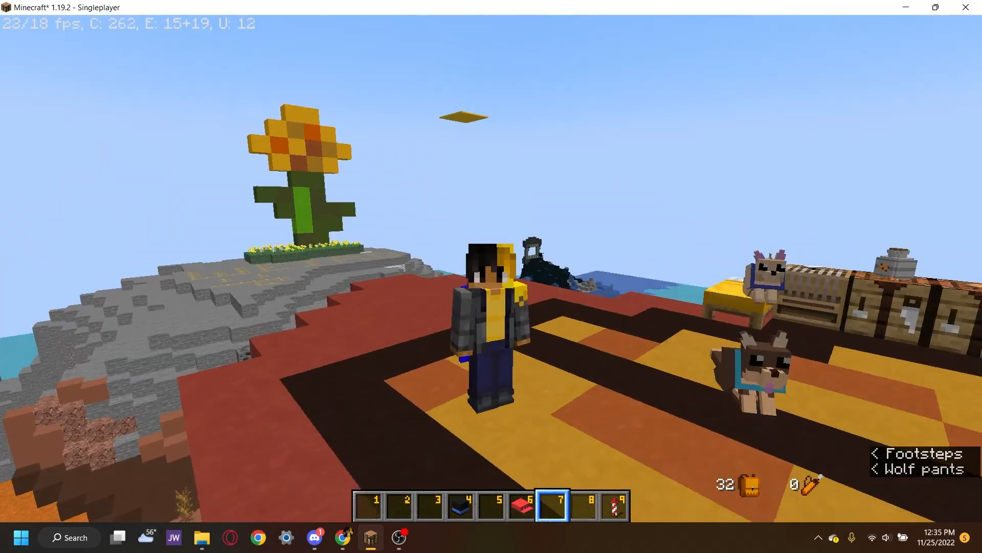
{"action": "key", "text": "c"}
{"action": "key", "text": "c"}
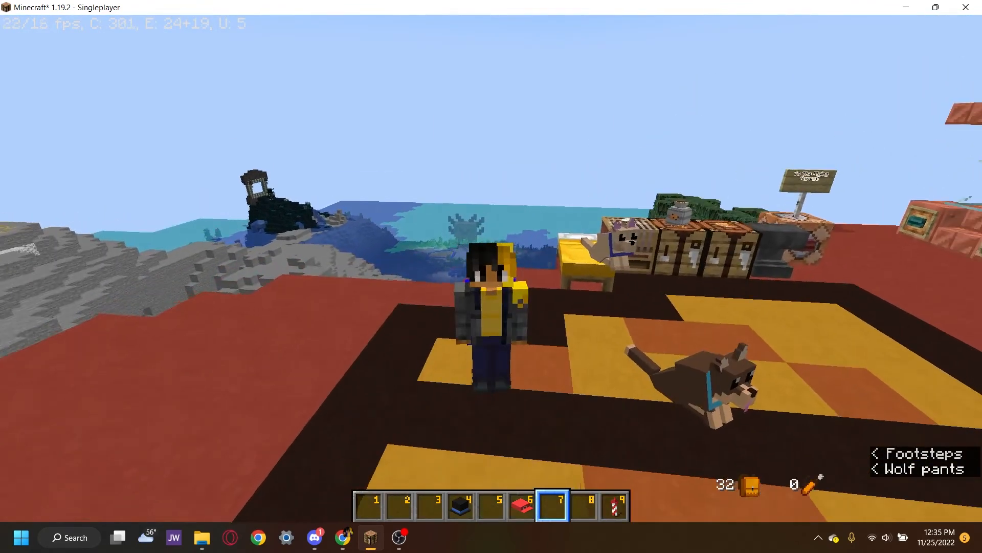
{"action": "key", "text": "c"}
{"action": "key", "text": "c"}
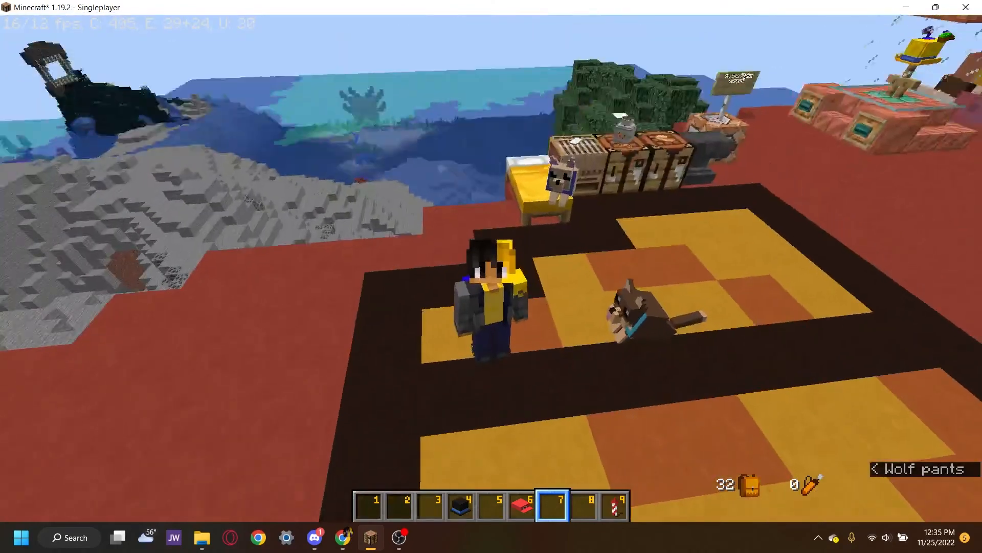
{"action": "key", "text": "c"}
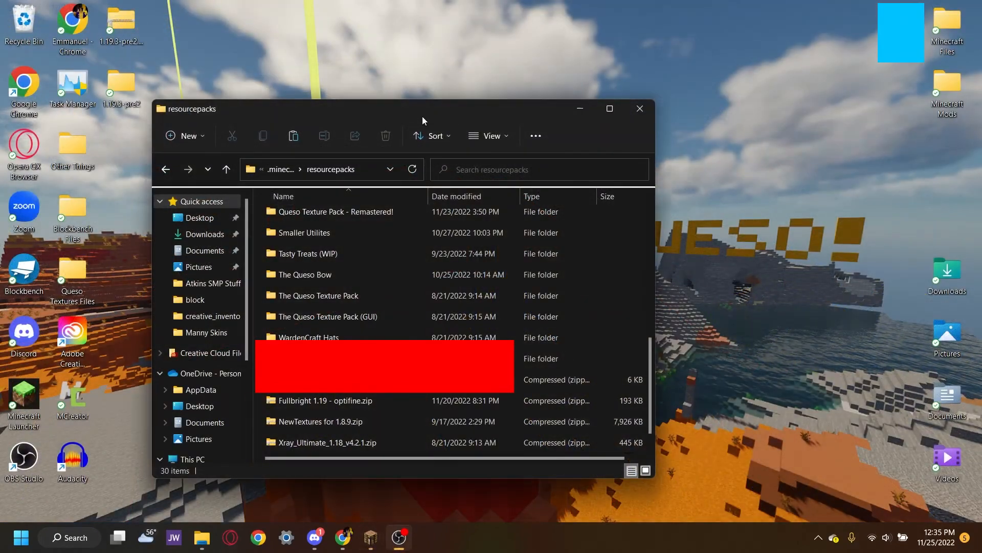
Compress the assets folder and pack.mcmeta from the Multiple Hats resource pack folder into a ZIP named Multiple Hat.zip.
{"action": "left_click_drag", "start_coordinate": [422, 116], "coordinate": [434, 108]}
{"action": "scroll", "coordinate": [404, 307], "scroll_direction": "down", "scroll_amount": 1}
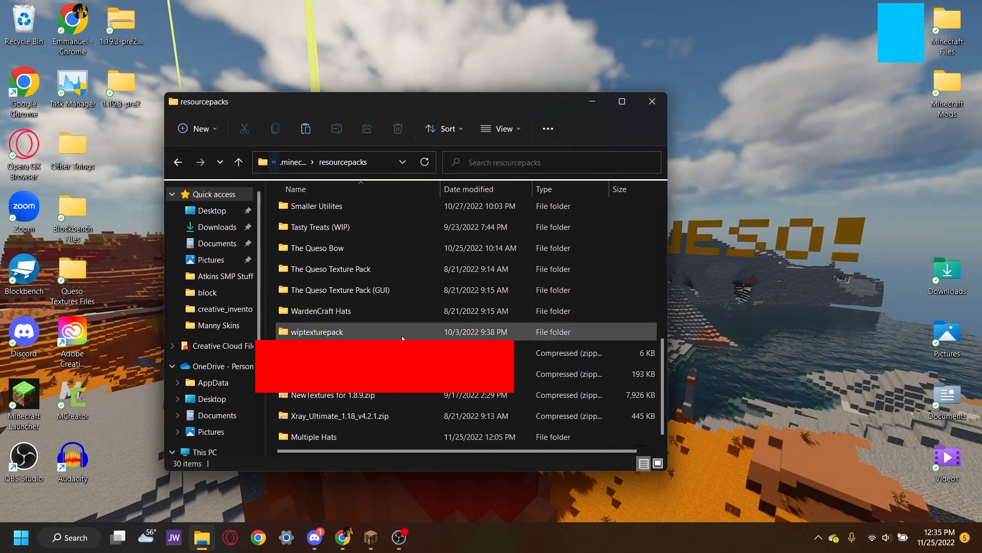
{"action": "double_click", "coordinate": [366, 436]}
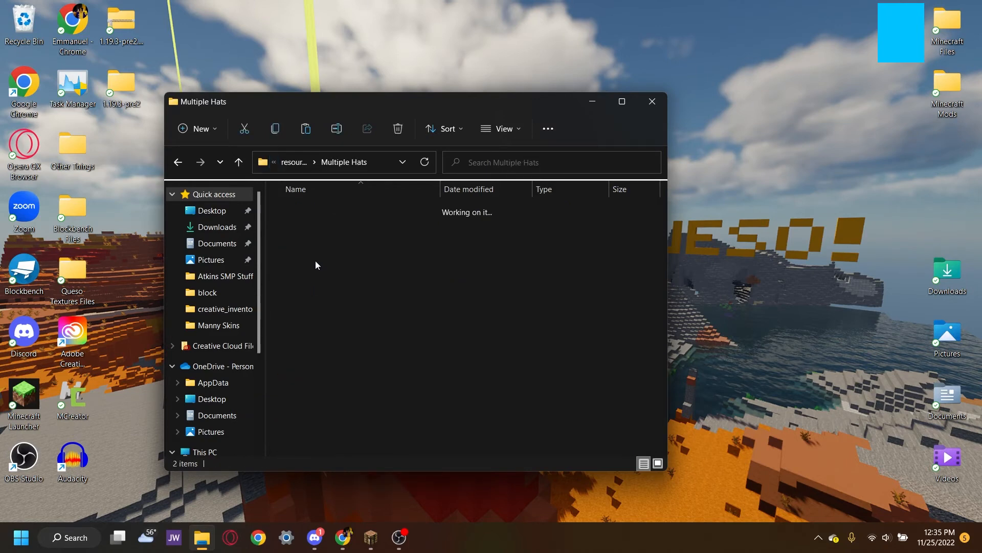
{"action": "left_click_drag", "start_coordinate": [434, 332], "coordinate": [302, 204]}
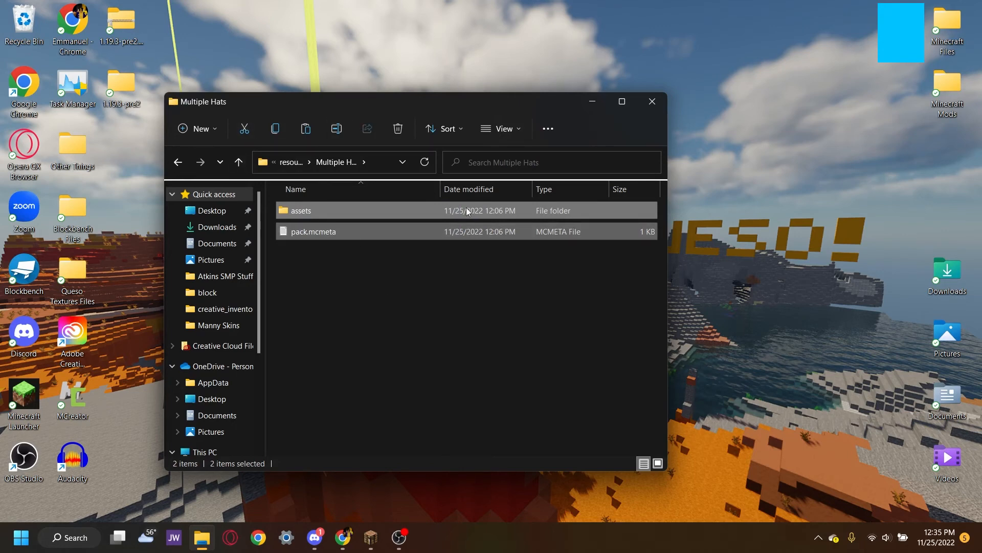
{"action": "right_click", "coordinate": [347, 212]}
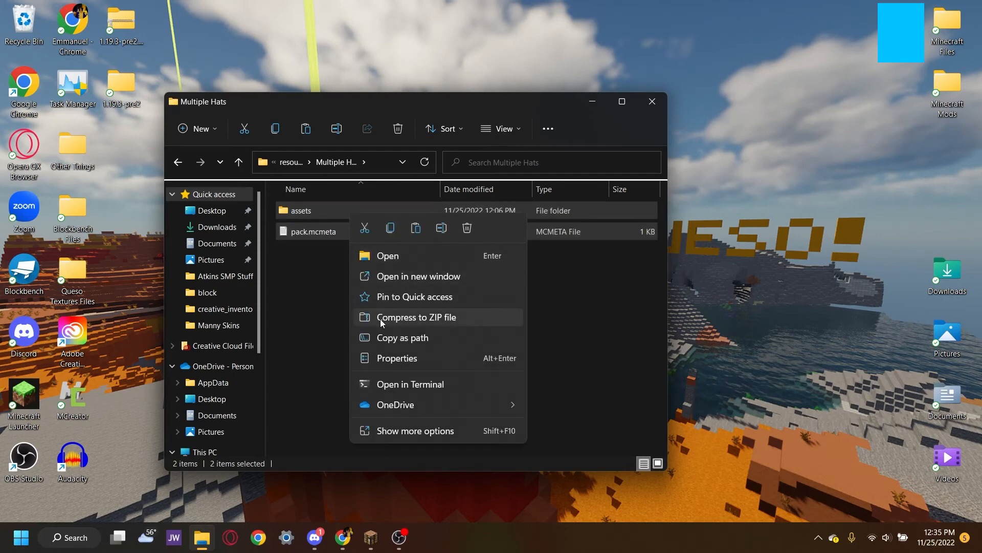
{"action": "left_click", "coordinate": [429, 317]}
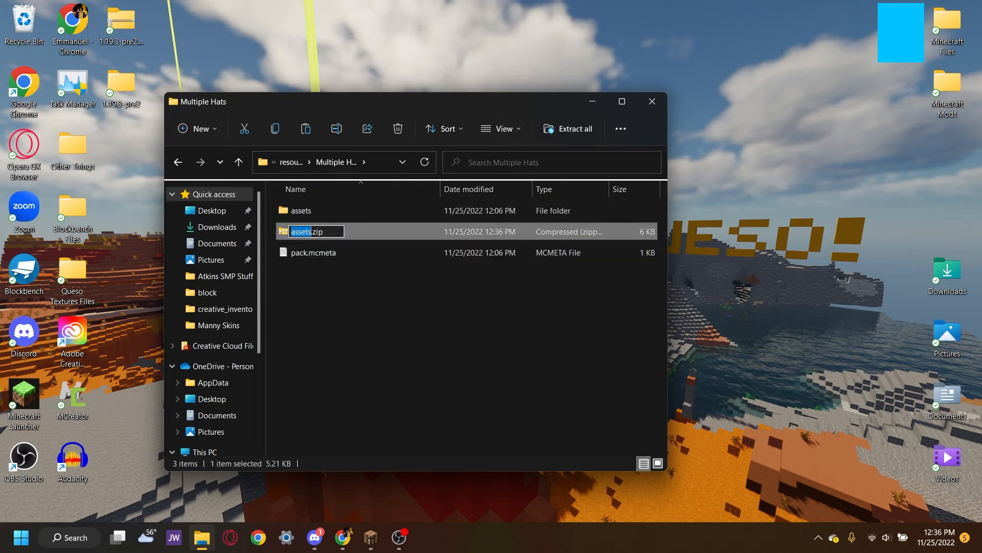
{"action": "type", "text": "Multiple H"}
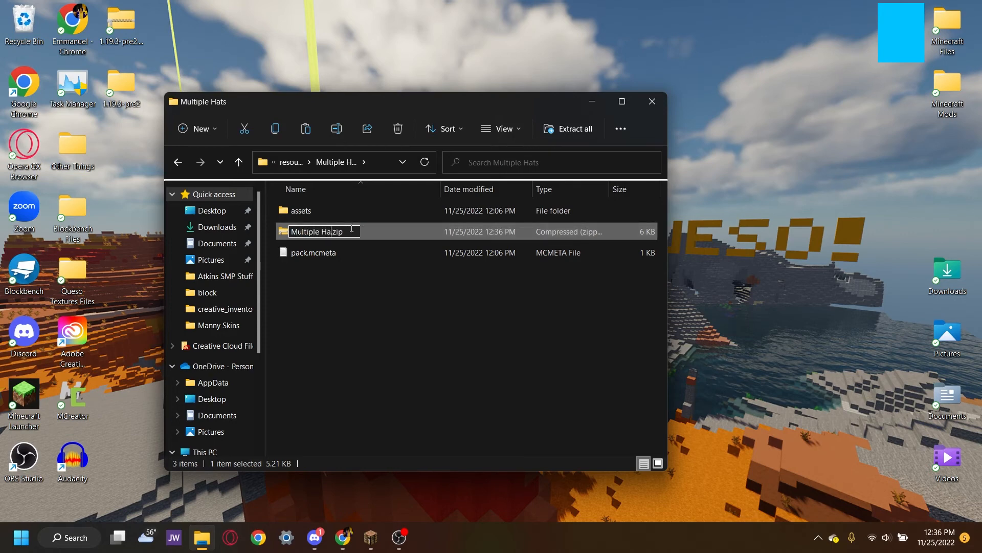
{"action": "key", "text": "Return"}
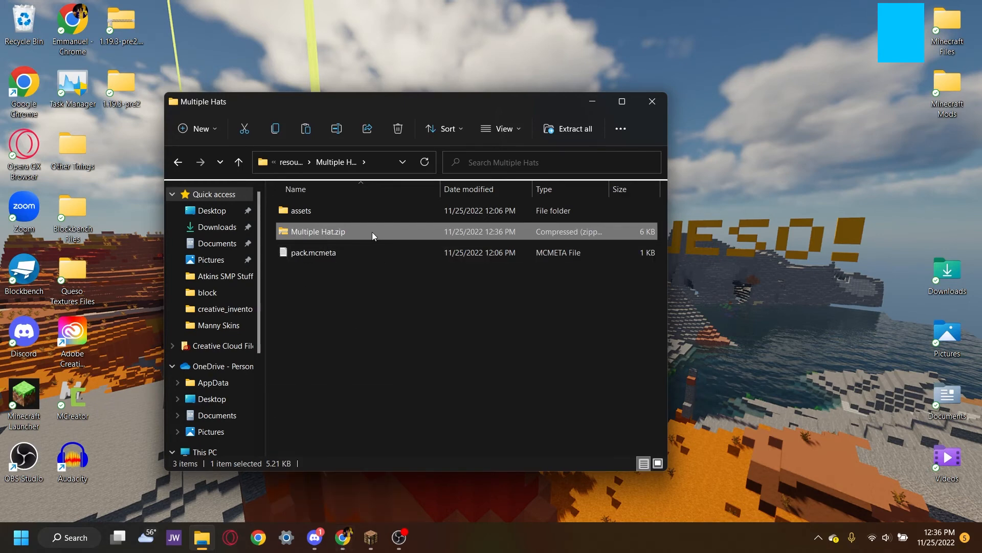
Move Multiple Hat.zip to the desktop, close the folder window, and place the file beside the other desktop icons.
{"action": "left_click_drag", "start_coordinate": [373, 233], "coordinate": [729, 213]}
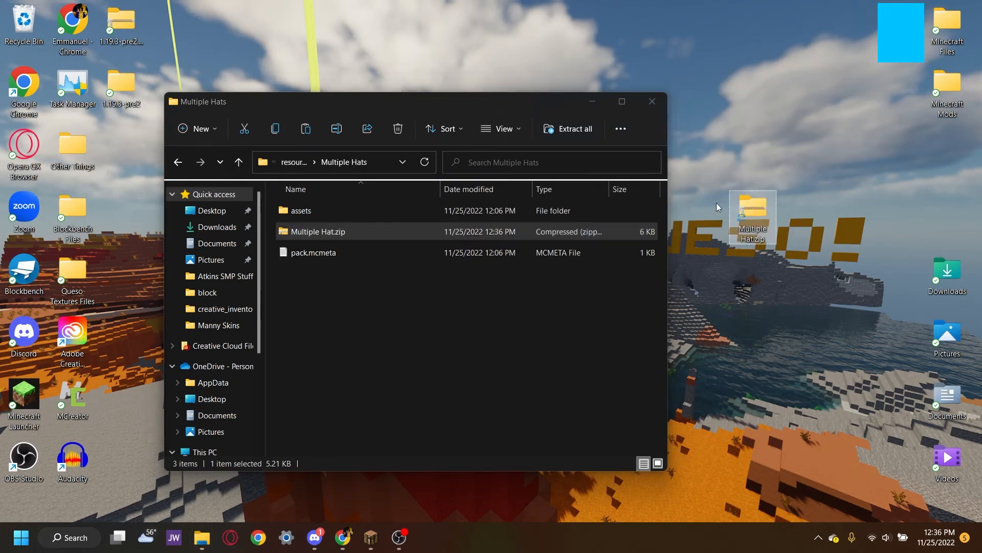
{"action": "left_click", "coordinate": [652, 100]}
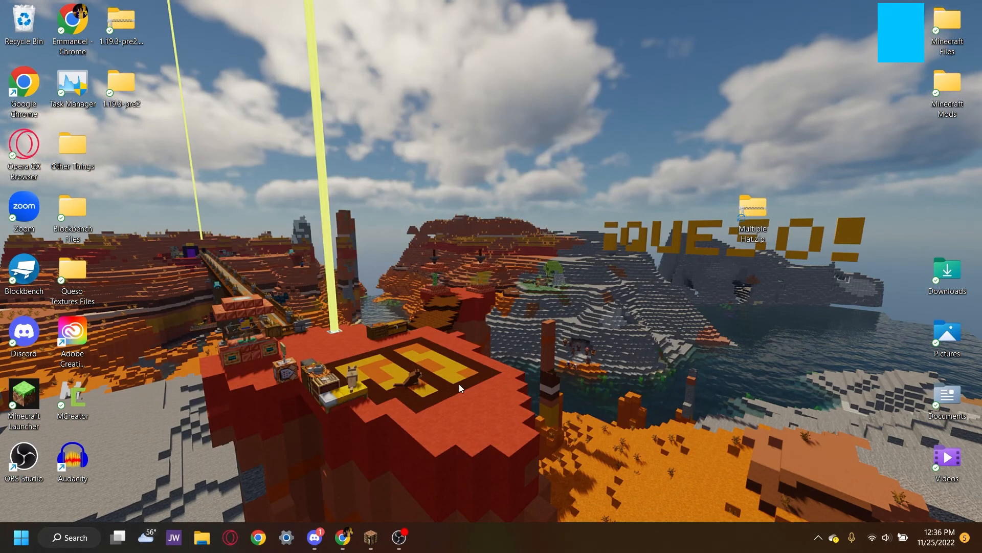
{"action": "left_click_drag", "start_coordinate": [754, 233], "coordinate": [317, 233]}
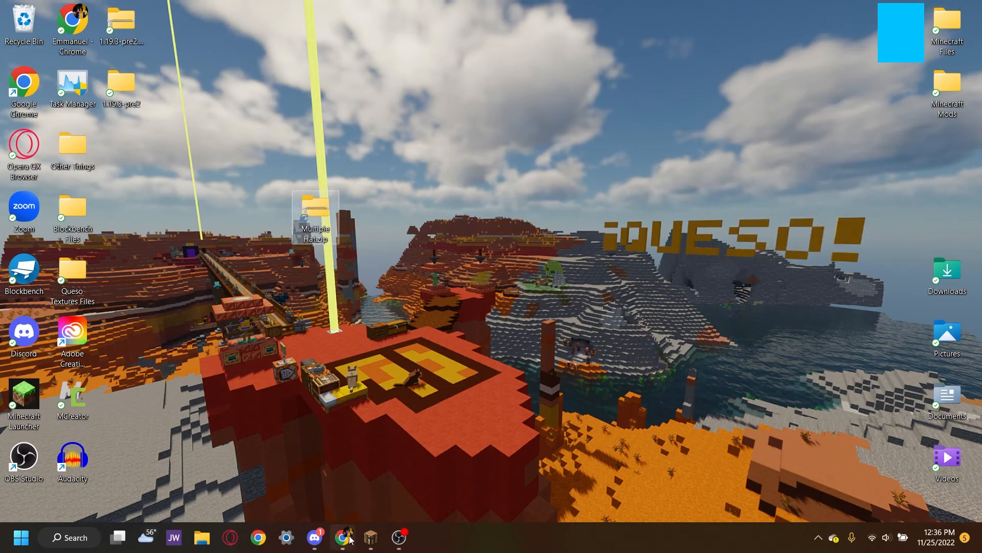
Switch to Chrome and turn on Resource pack required in the options of the Aternos server.
{"action": "left_click", "coordinate": [349, 541]}
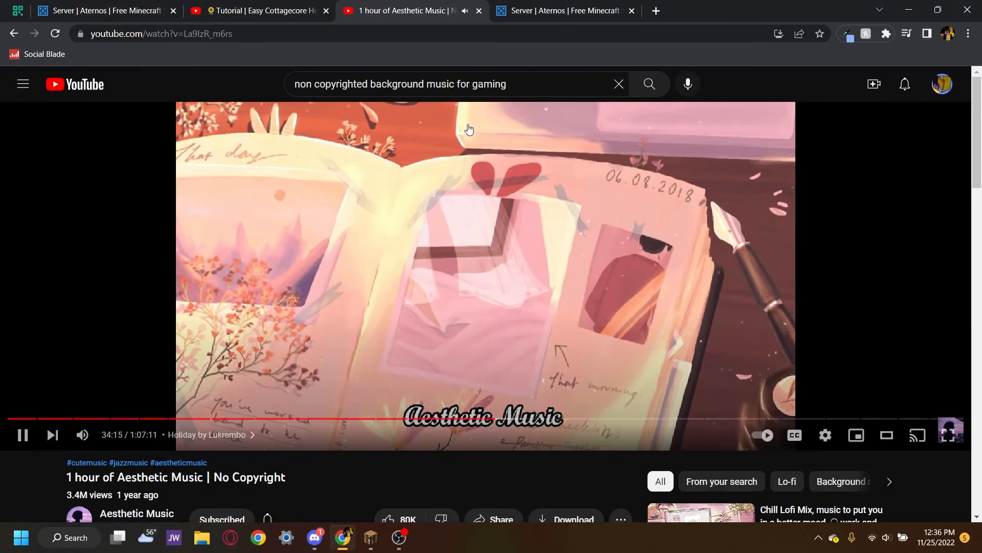
{"action": "left_click", "coordinate": [542, 11]}
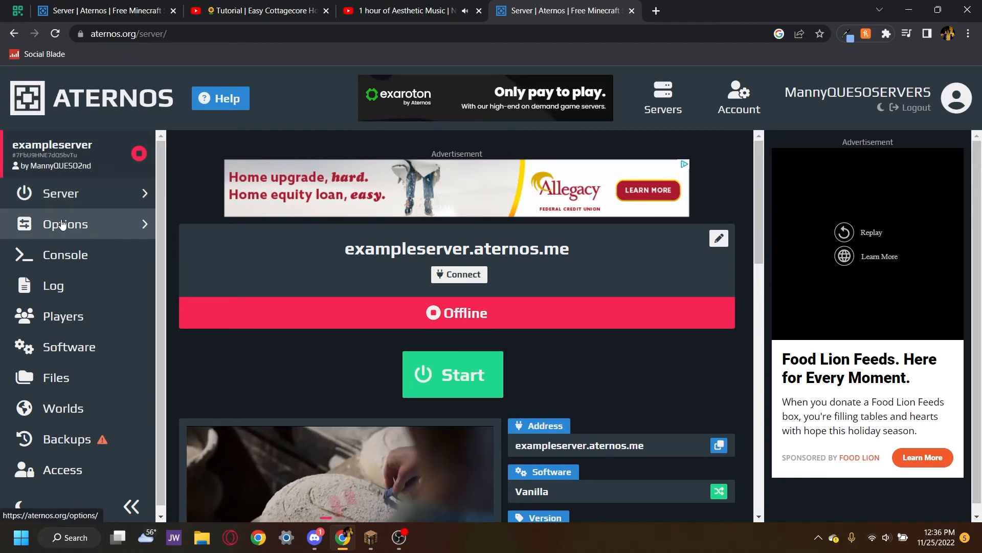
{"action": "left_click", "coordinate": [87, 227]}
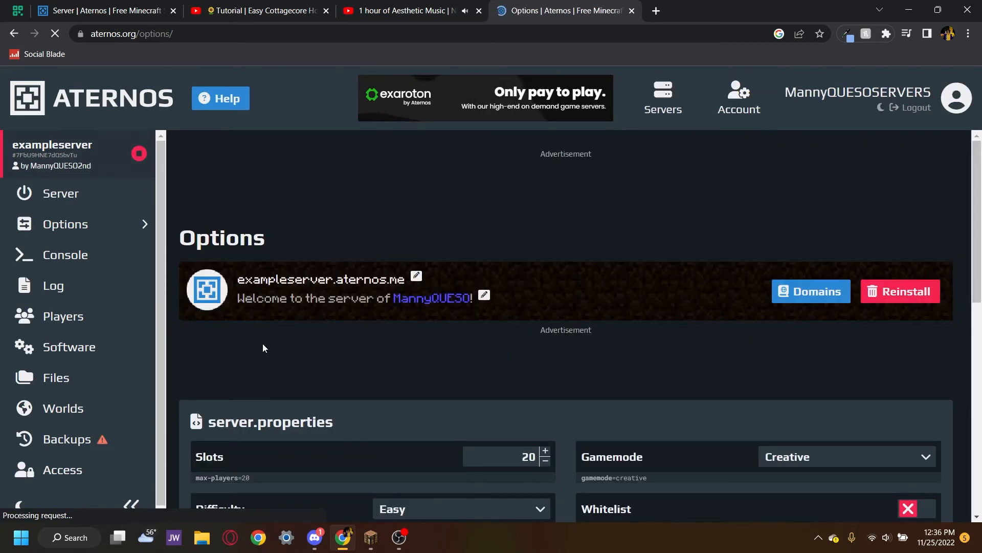
{"action": "scroll", "coordinate": [429, 281], "scroll_direction": "down", "scroll_amount": 15}
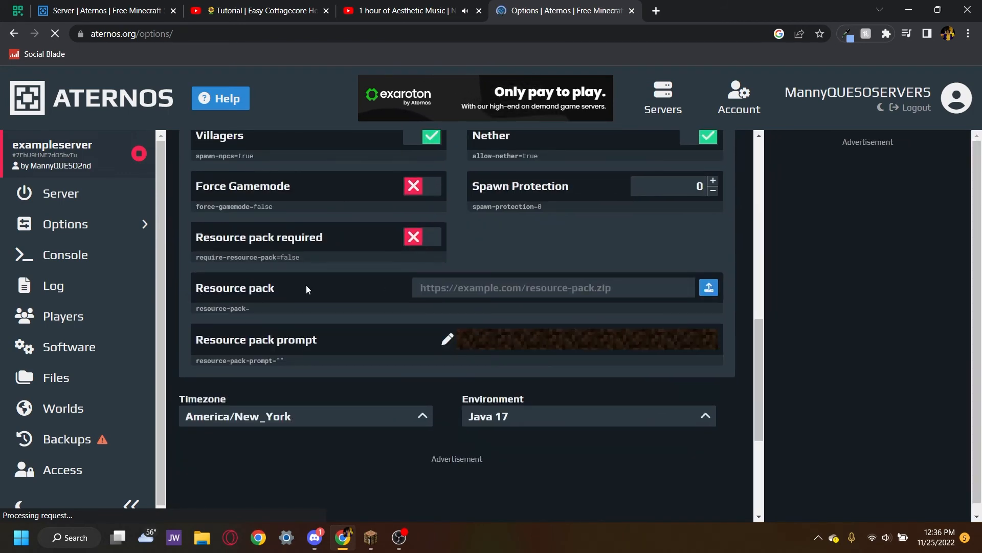
{"action": "left_click", "coordinate": [415, 237]}
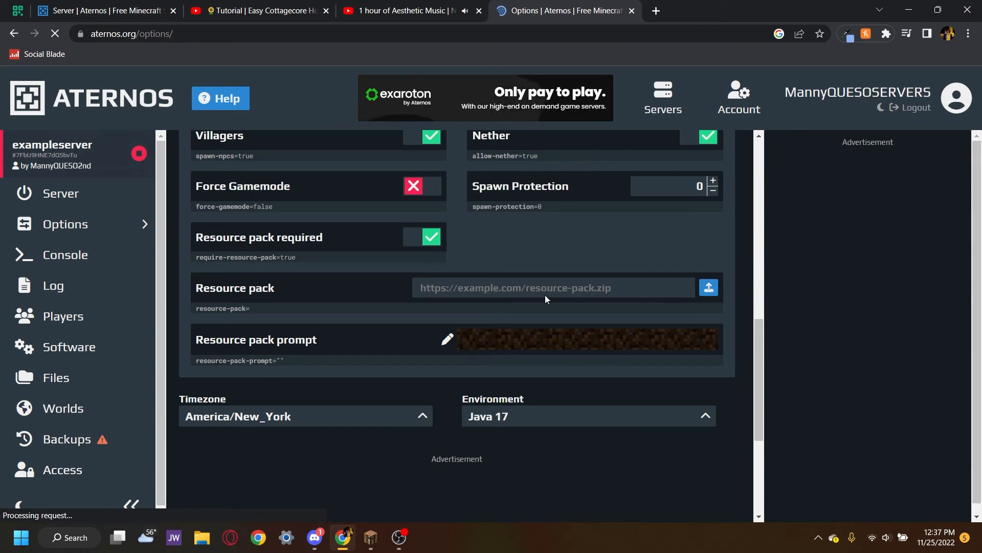
Open the server's resource pack upload dialog and shrink the browser window so Multiple Hat.zip on the desktop is reachable.
{"action": "left_click", "coordinate": [522, 297]}
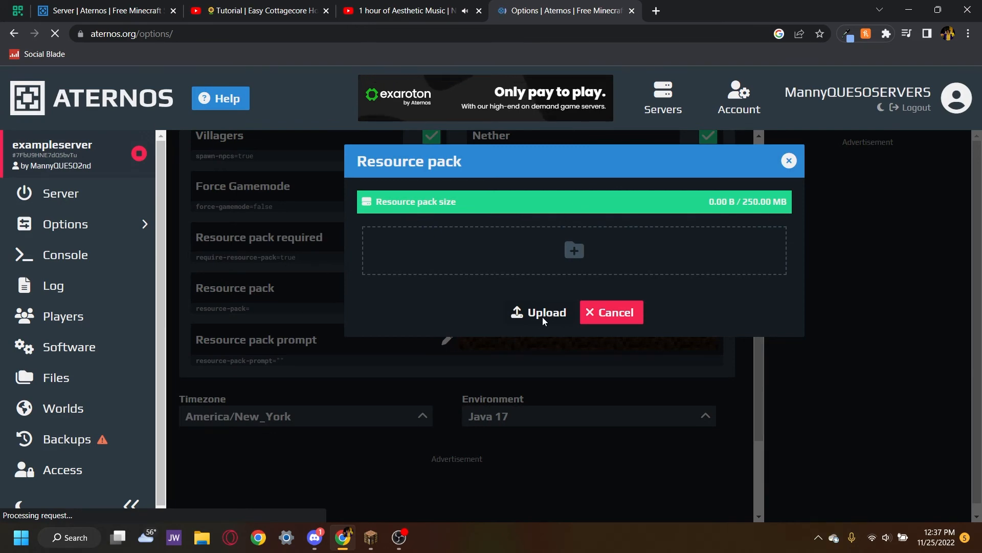
{"action": "left_click_drag", "start_coordinate": [726, 17], "coordinate": [645, 18]}
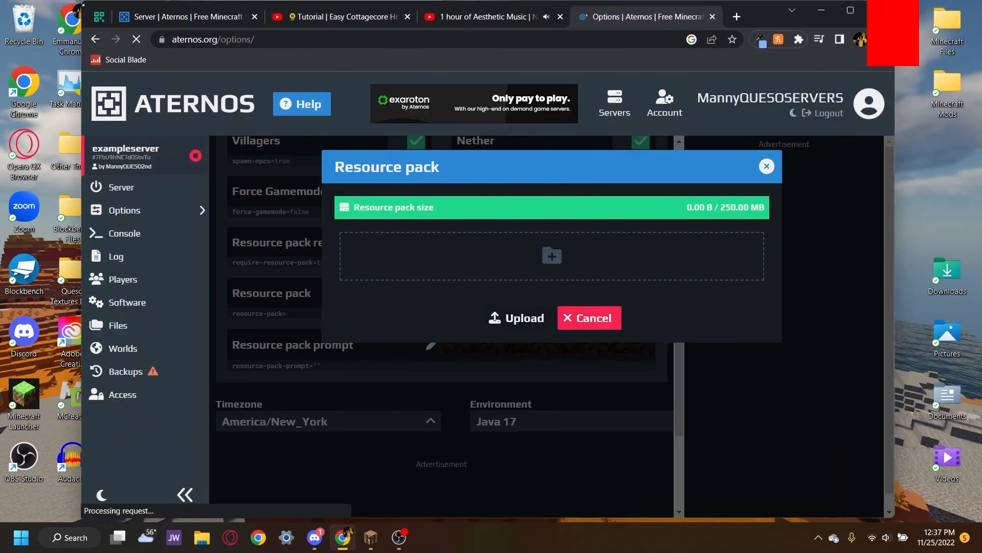
{"action": "left_click_drag", "start_coordinate": [79, 2], "coordinate": [326, 88]}
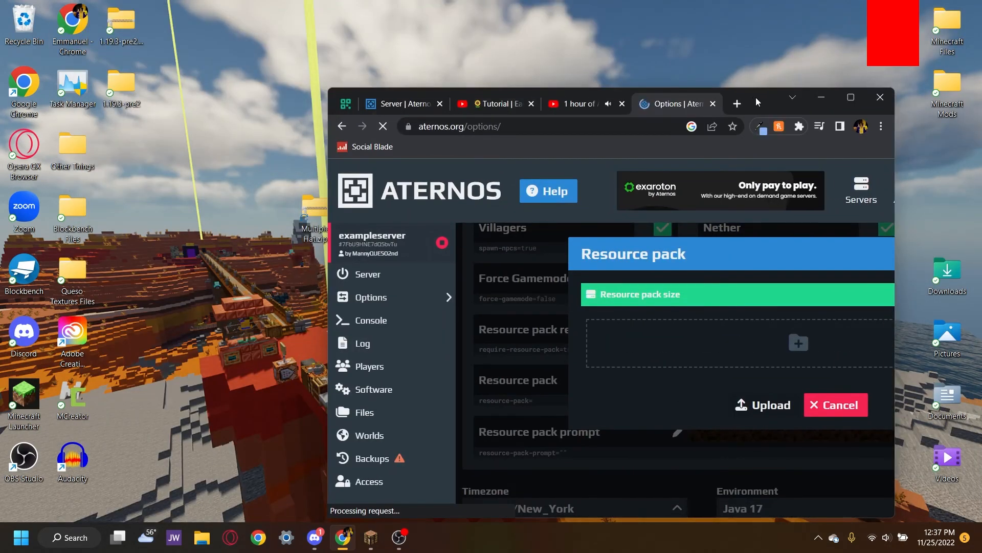
{"action": "left_click_drag", "start_coordinate": [752, 102], "coordinate": [787, 81]}
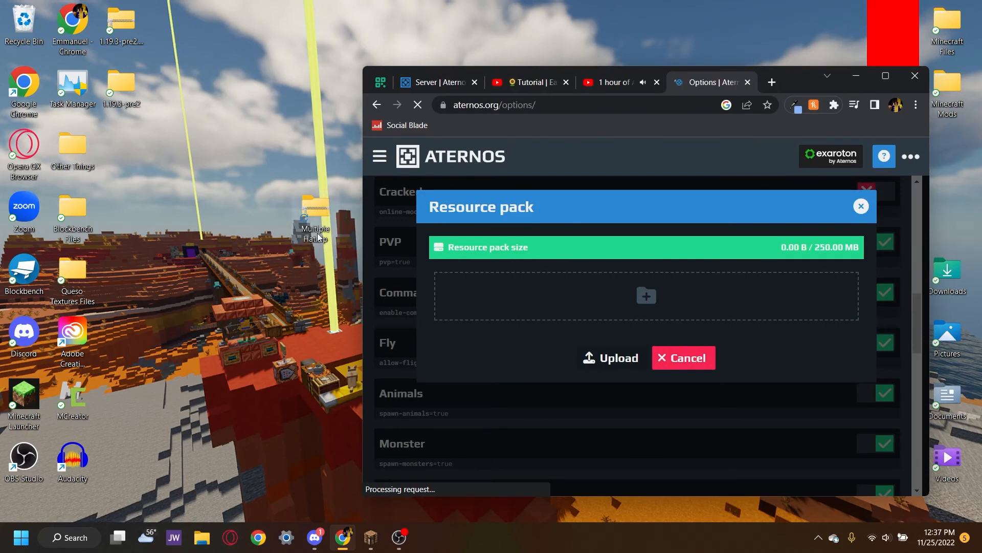
Add Multiple Hat.zip from the desktop to the resource pack upload, dismiss the video ad, and check the pack's name and description.
{"action": "left_click_drag", "start_coordinate": [318, 221], "coordinate": [582, 292]}
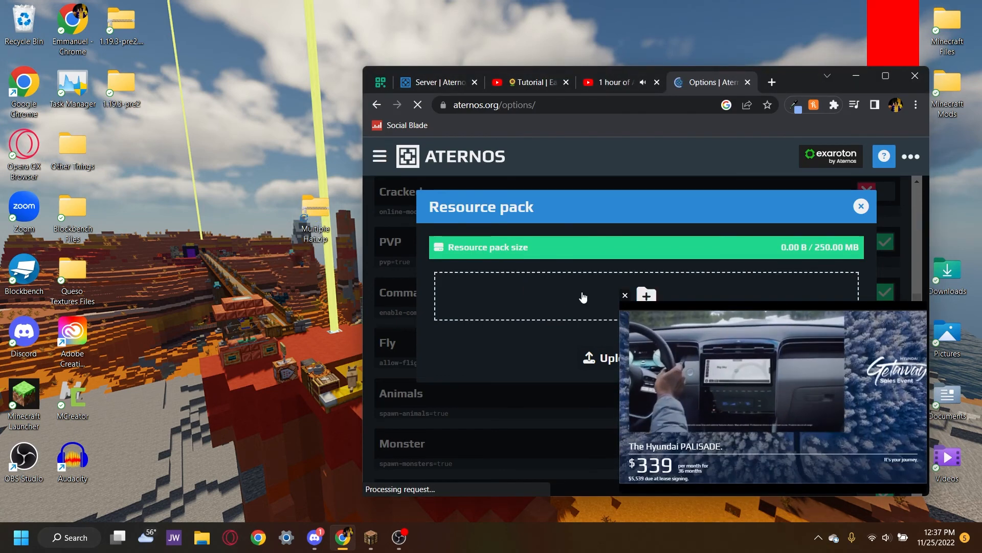
{"action": "left_click", "coordinate": [624, 295]}
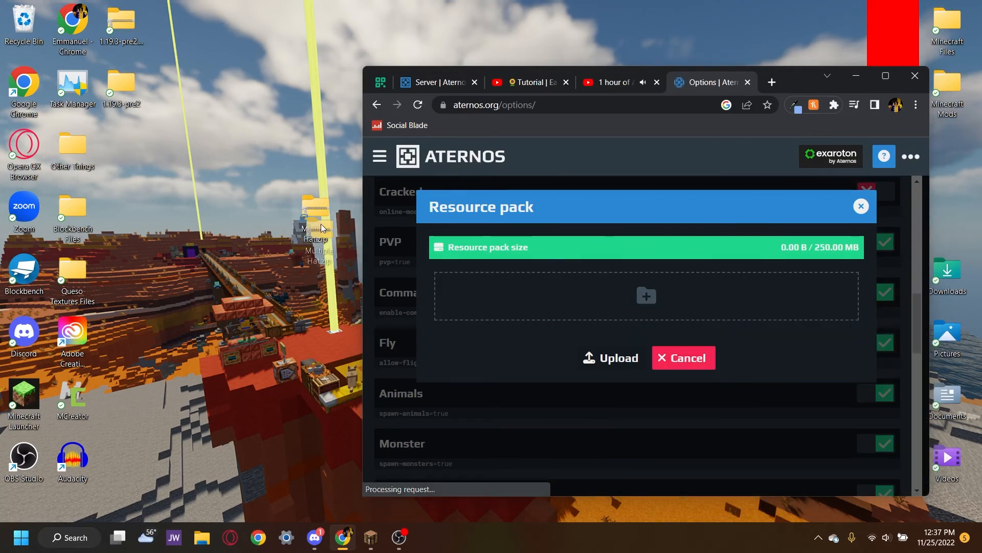
{"action": "left_click_drag", "start_coordinate": [322, 212], "coordinate": [651, 296]}
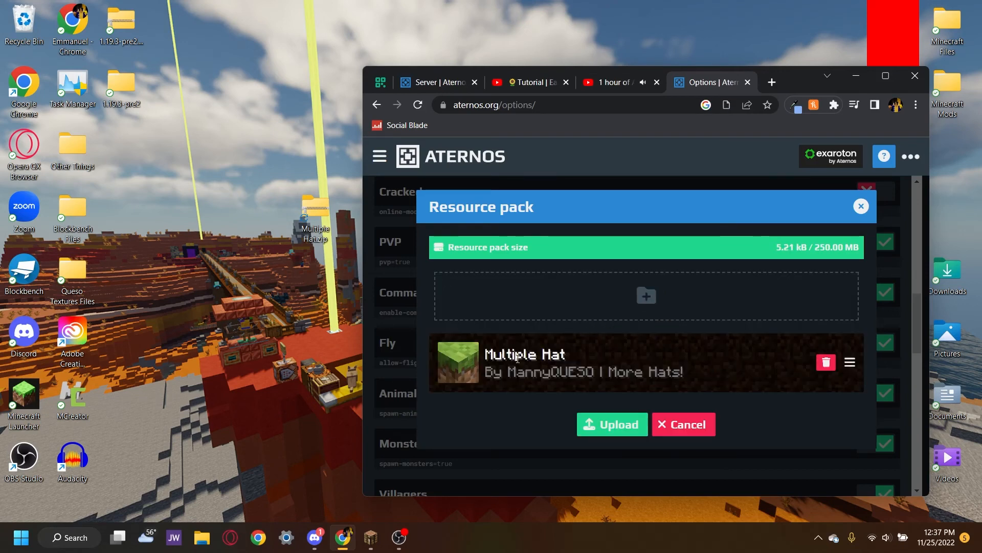
{"action": "left_click_drag", "start_coordinate": [500, 352], "coordinate": [565, 353]}
{"action": "left_click_drag", "start_coordinate": [503, 371], "coordinate": [644, 371]}
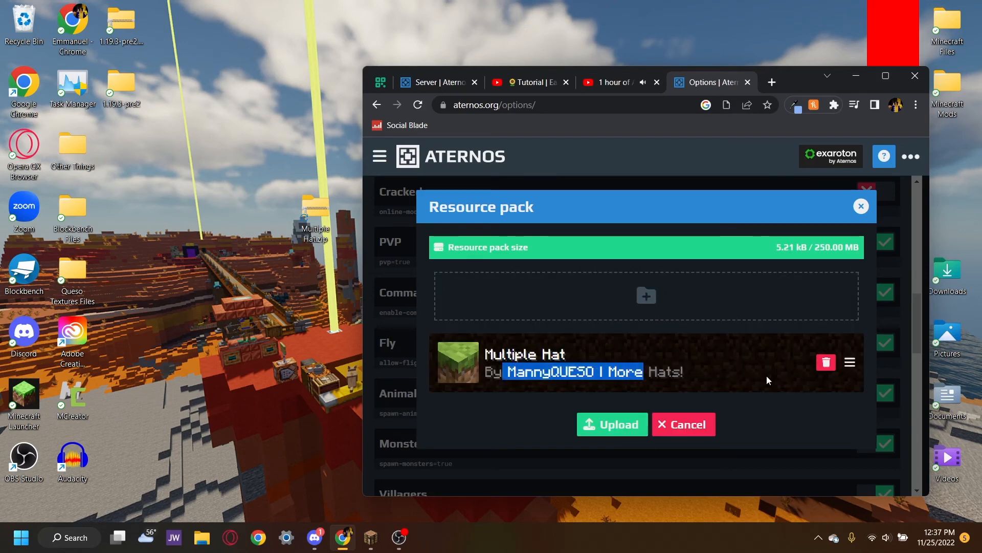
Upload the Multiple Hat resource pack to the Aternos server and go back to the server overview page.
{"action": "left_click", "coordinate": [850, 359]}
{"action": "left_click", "coordinate": [609, 423]}
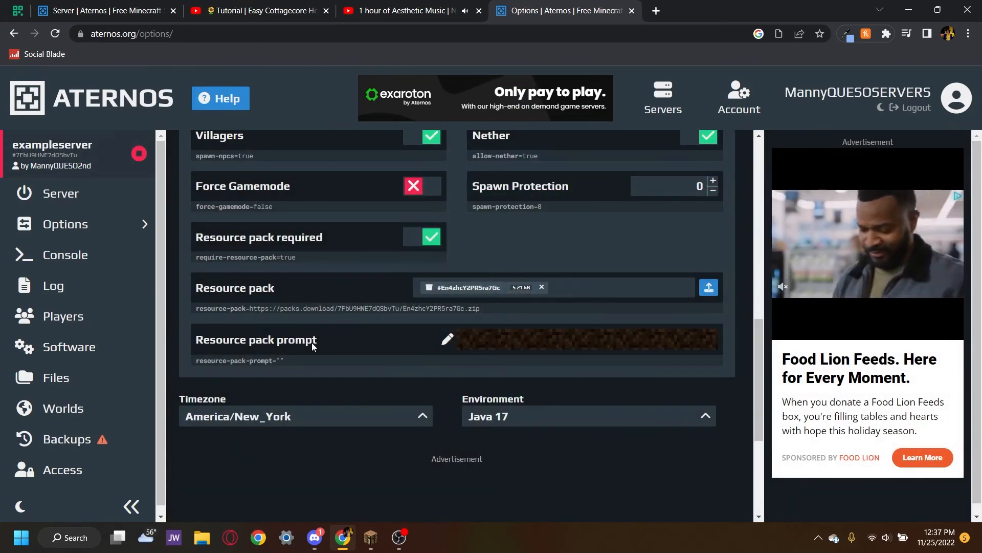
{"action": "scroll", "coordinate": [335, 260], "scroll_direction": "up", "scroll_amount": 12}
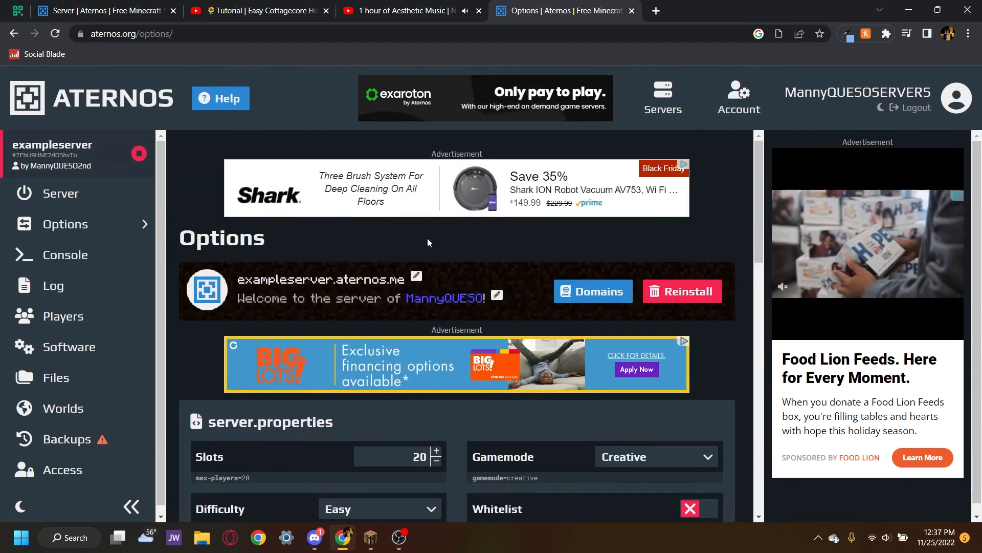
{"action": "left_click", "coordinate": [97, 193]}
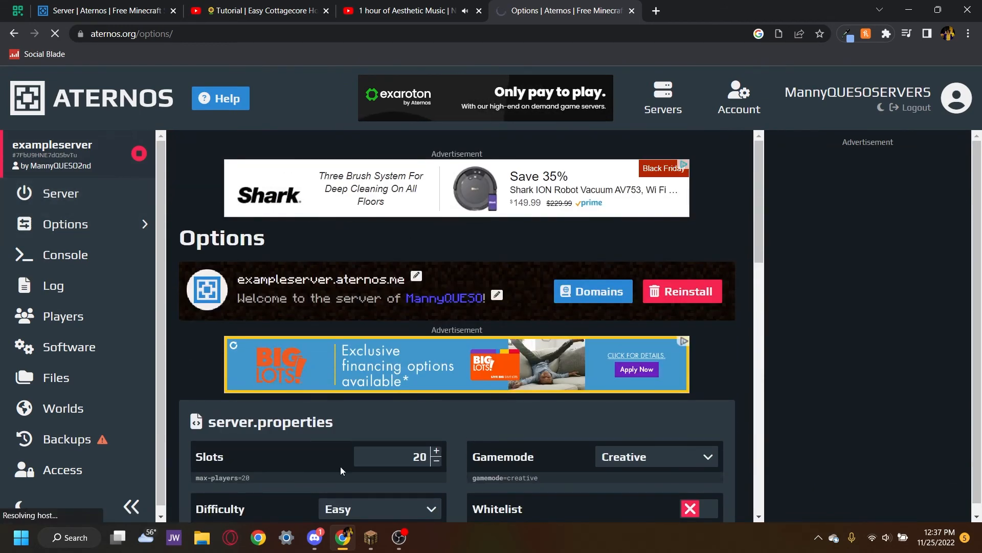
Switch to Minecraft and remove the local Multiple Hats pack from the selected resource packs.
{"action": "left_click", "coordinate": [371, 538]}
{"action": "left_click", "coordinate": [424, 303]}
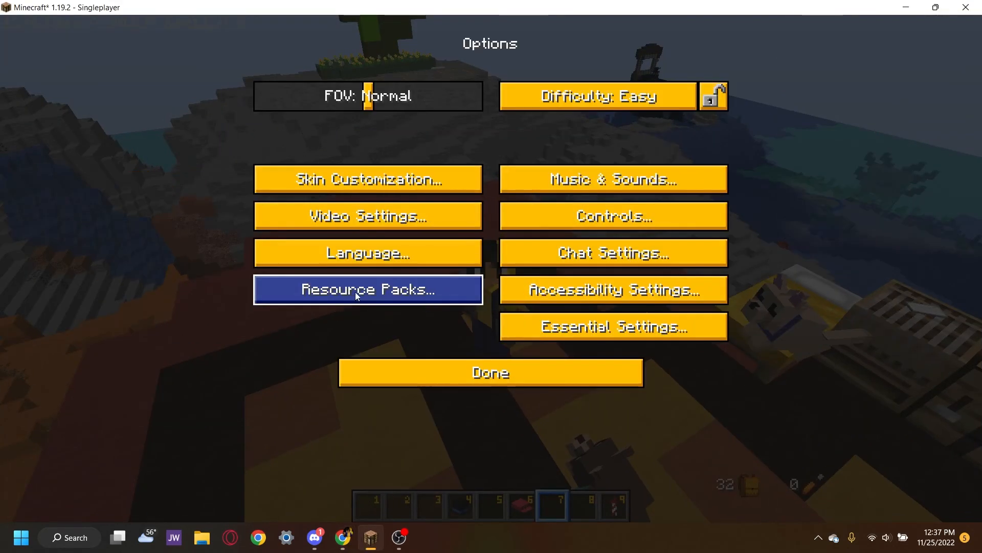
{"action": "left_click", "coordinate": [441, 287]}
{"action": "left_click", "coordinate": [519, 120]}
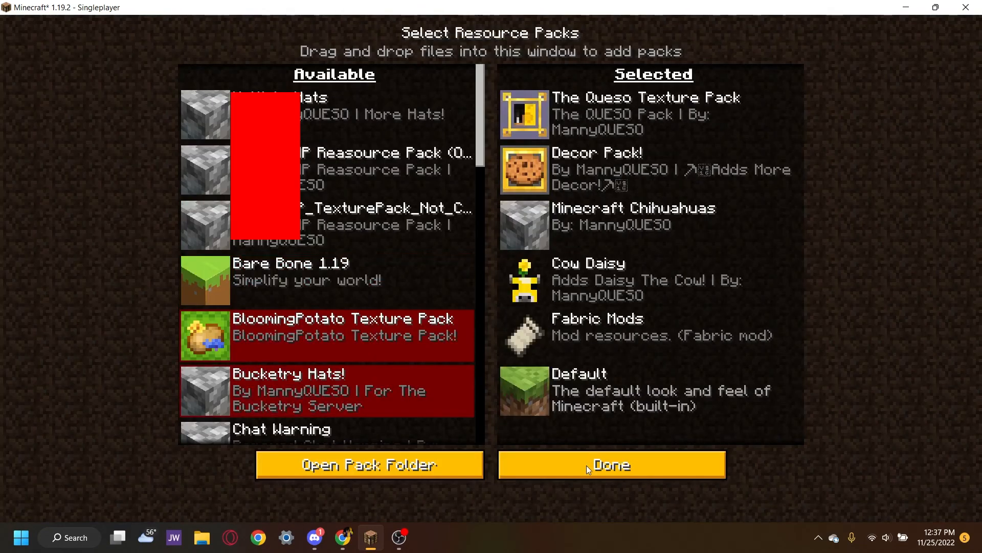
Switch to Chrome and check the Aternos server's address and Minecraft version on its overview page.
{"action": "left_click", "coordinate": [351, 549]}
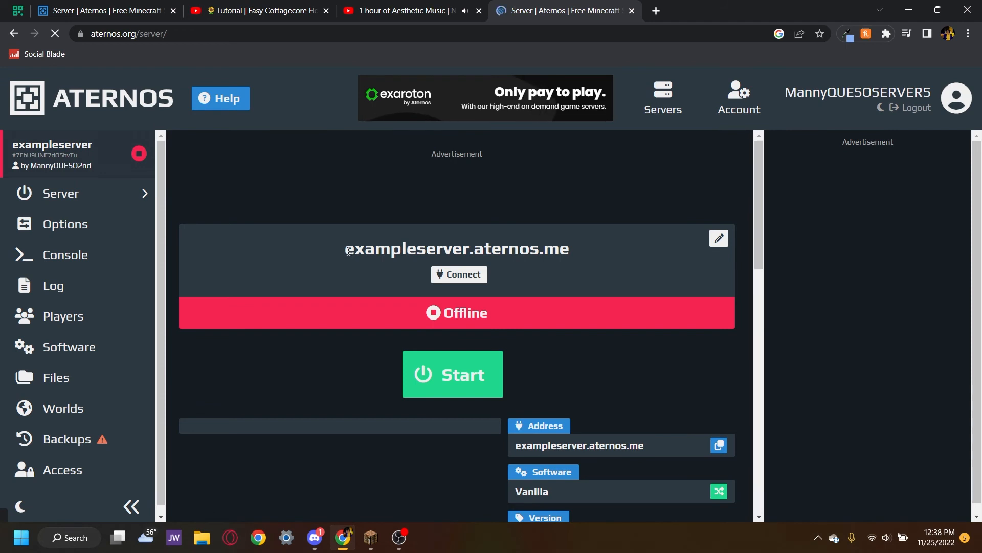
{"action": "left_click_drag", "start_coordinate": [347, 251], "coordinate": [572, 250]}
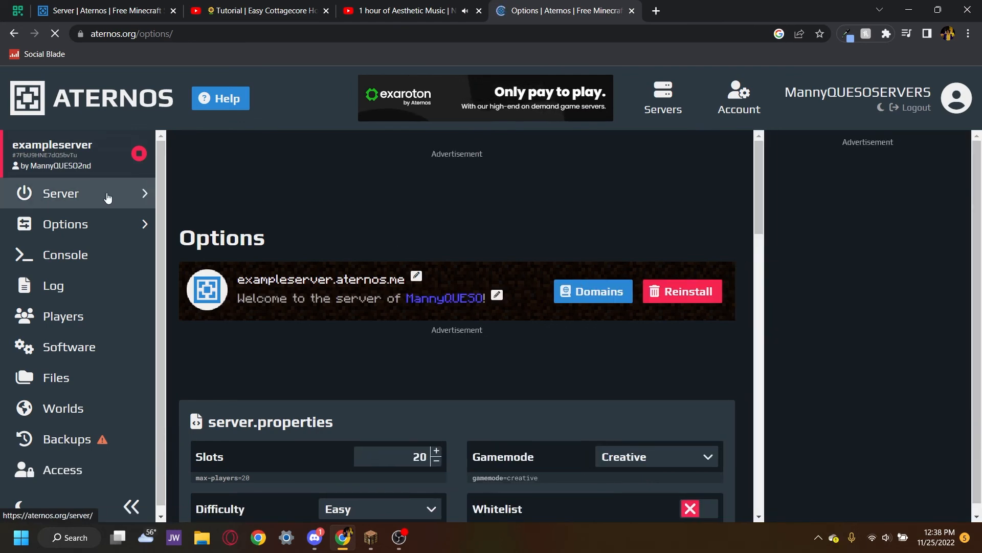
{"action": "left_click", "coordinate": [106, 197]}
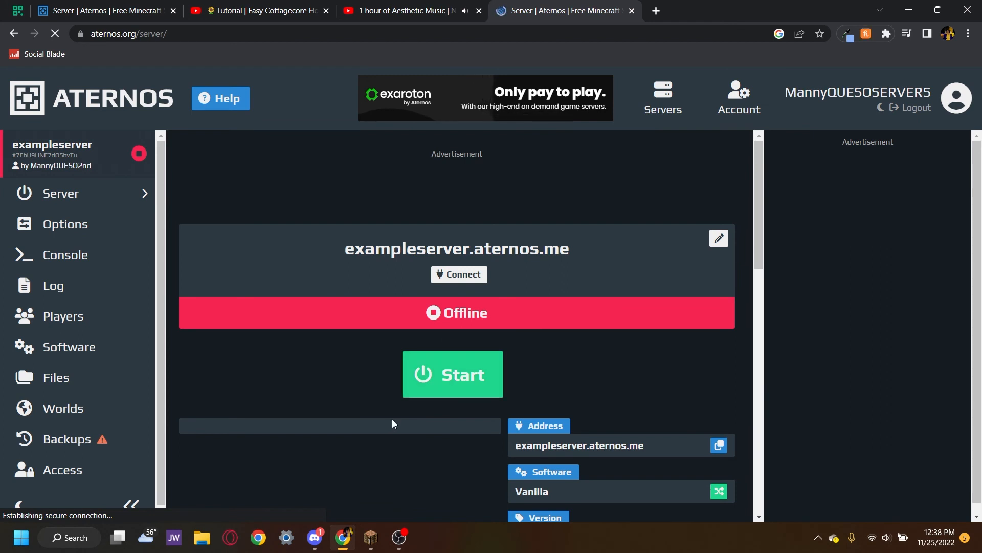
{"action": "scroll", "coordinate": [512, 451], "scroll_direction": "down", "scroll_amount": 1}
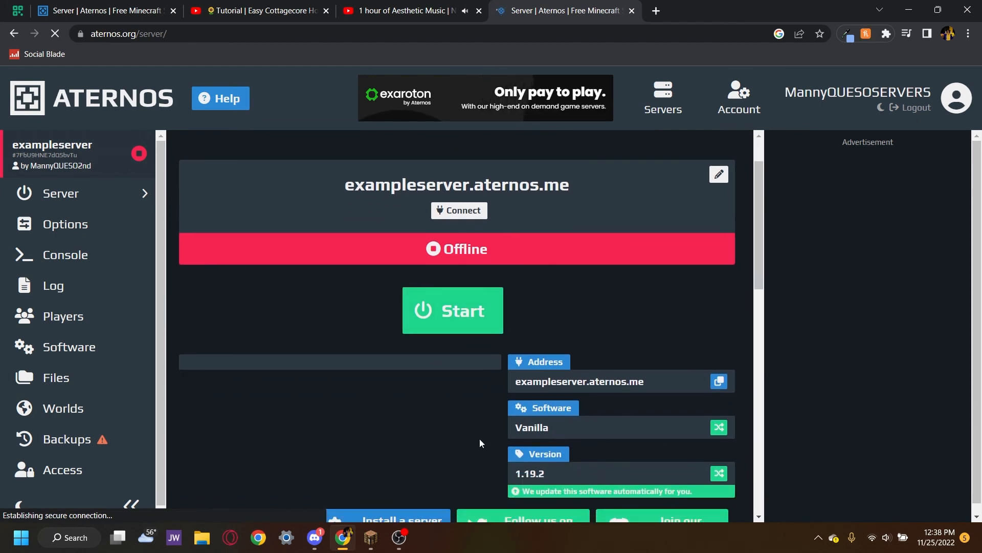
{"action": "left_click_drag", "start_coordinate": [518, 470], "coordinate": [539, 476]}
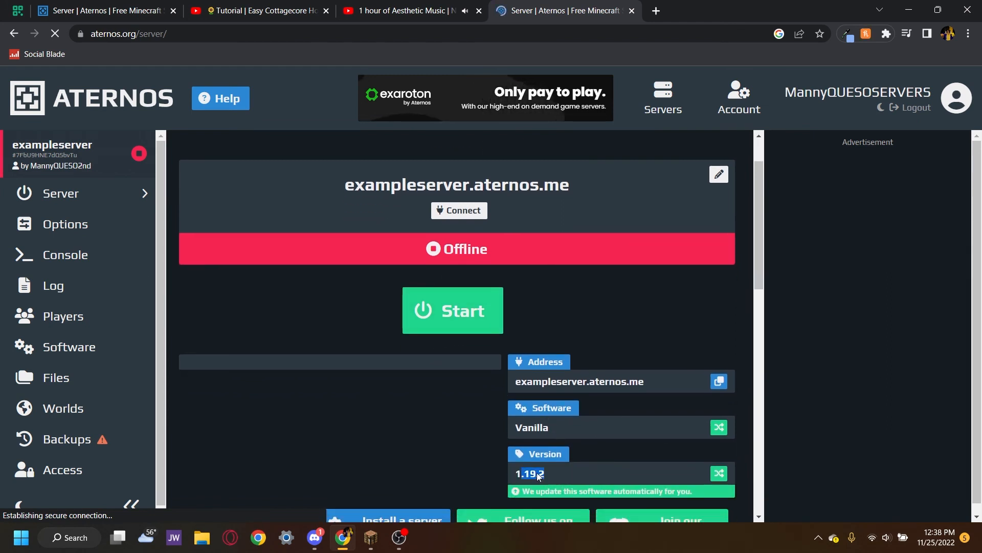
{"action": "left_click", "coordinate": [517, 182]}
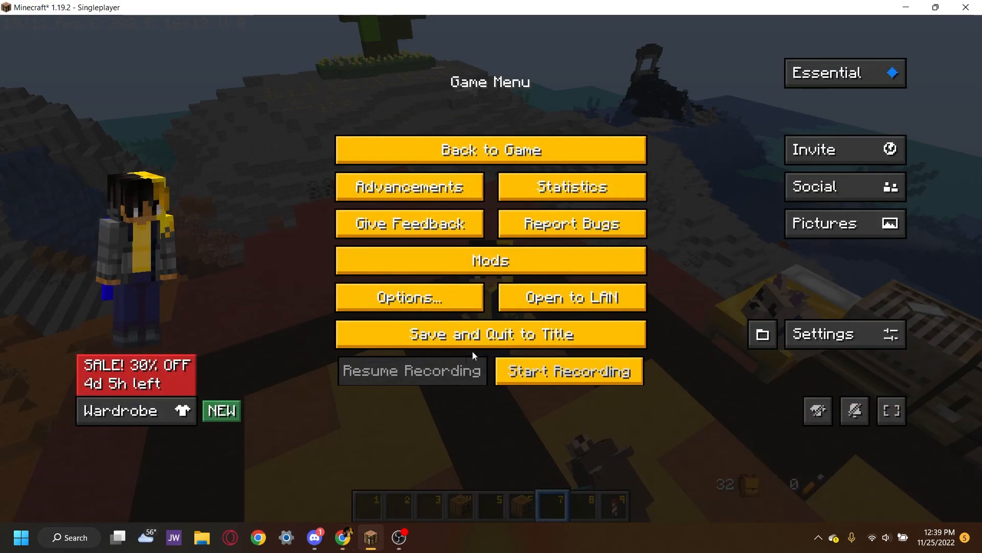
Save and quit the Minecraft world, and set Server Resource Packs to Enabled for the Testing Server entry.
{"action": "left_click", "coordinate": [474, 338]}
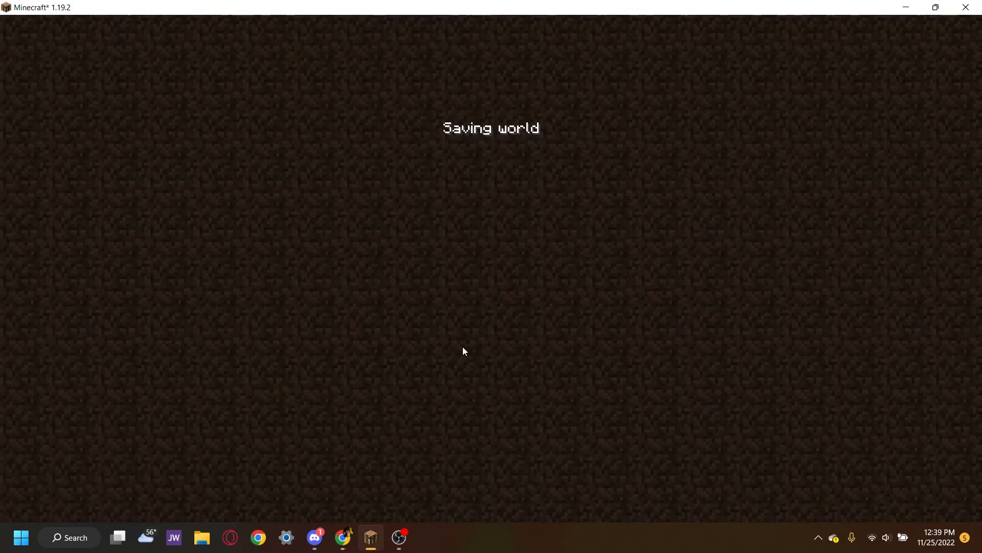
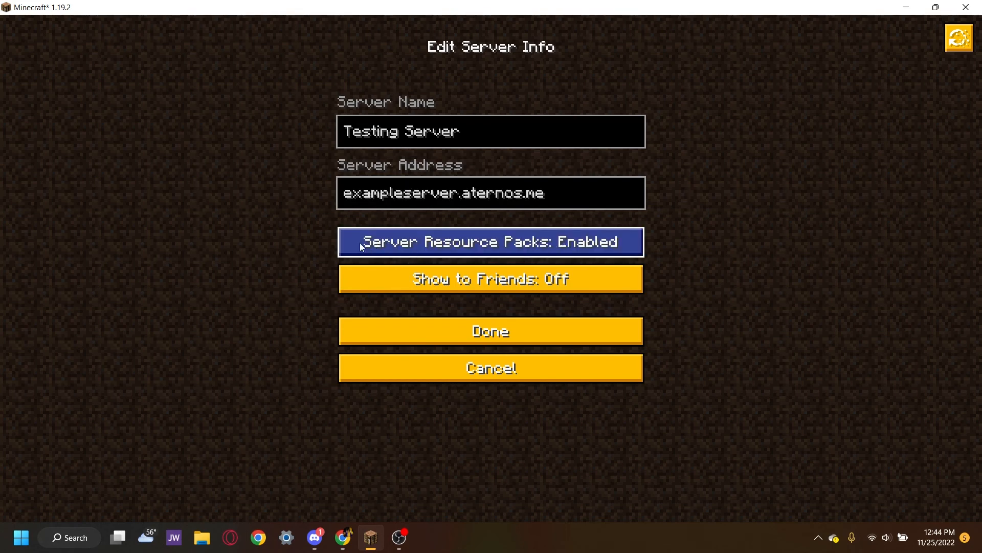
{"action": "left_click", "coordinate": [597, 245]}
{"action": "left_click", "coordinate": [597, 245]}
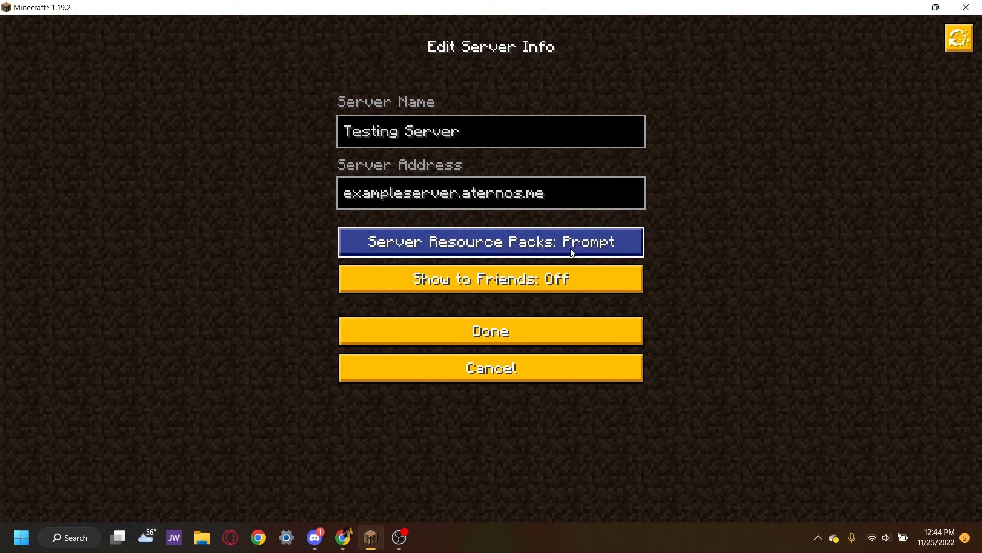
{"action": "left_click", "coordinate": [572, 251]}
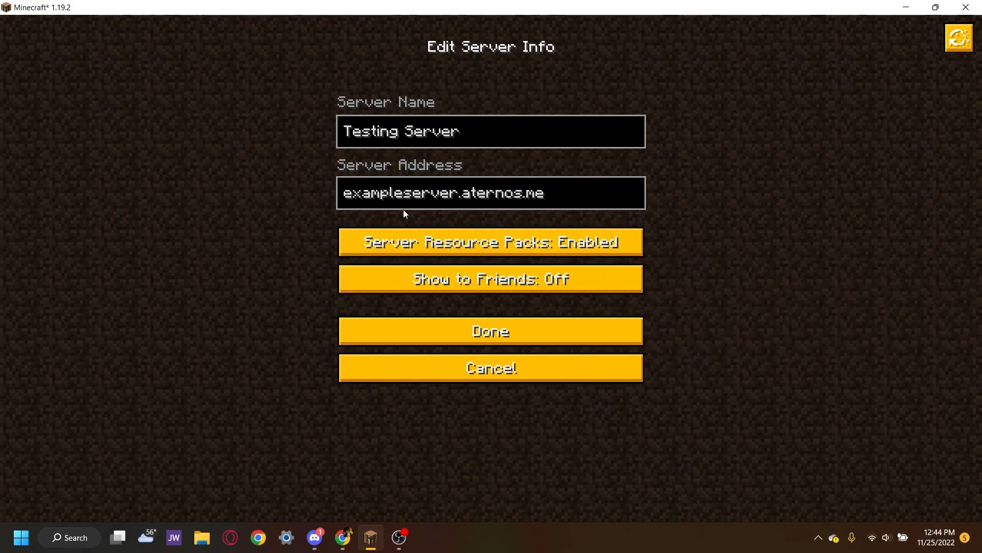
{"action": "left_click", "coordinate": [509, 344]}
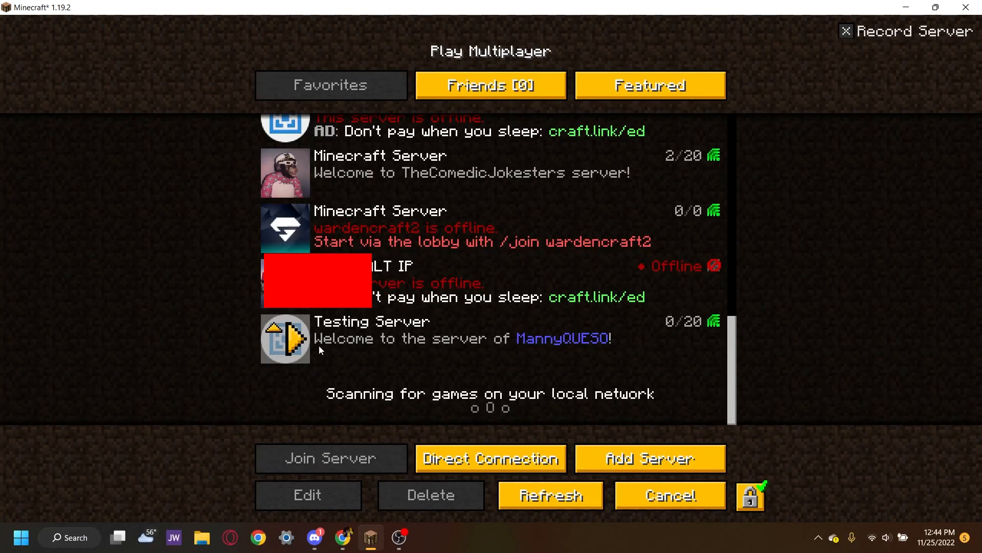
Join Testing Server and travel in first-person view to an open grassy area by the water.
{"action": "left_click", "coordinate": [296, 340]}
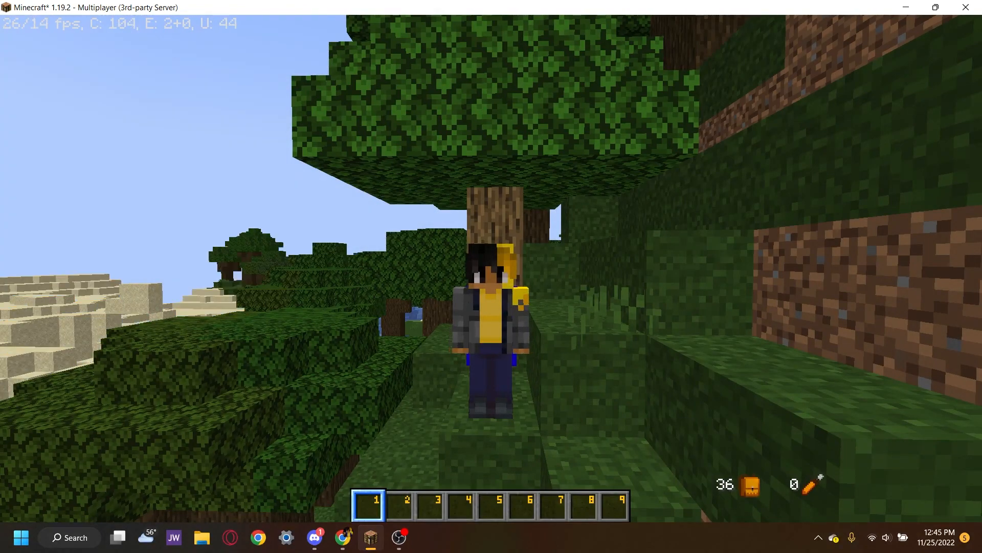
{"action": "key", "text": "F5"}
{"action": "key", "text": "w"}
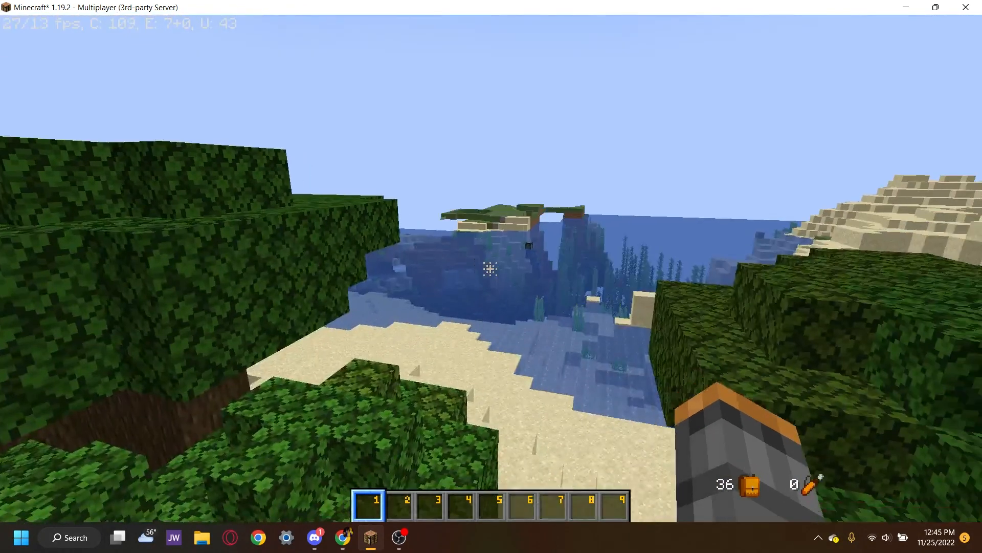
{"action": "key", "text": "w"}
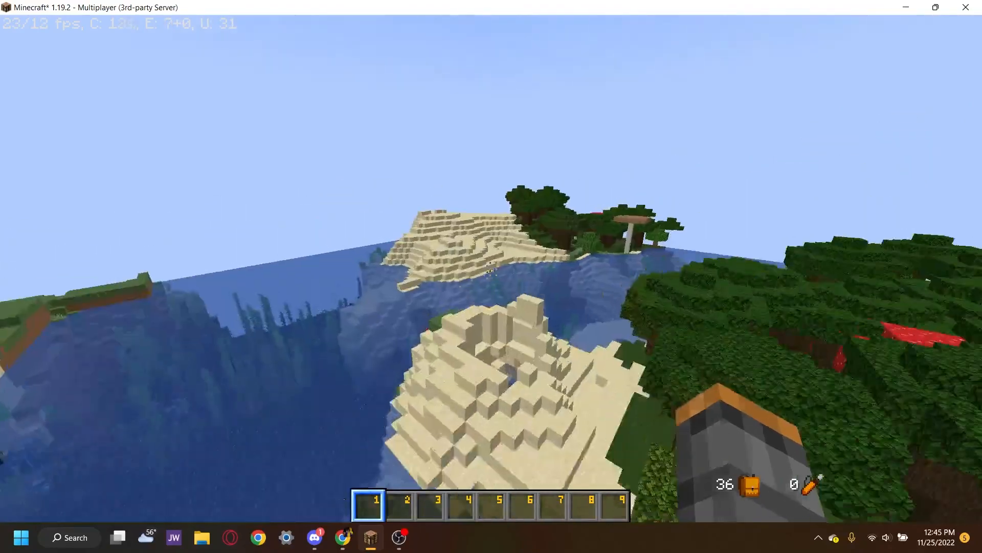
{"action": "key", "text": "c"}
{"action": "key", "text": "w"}
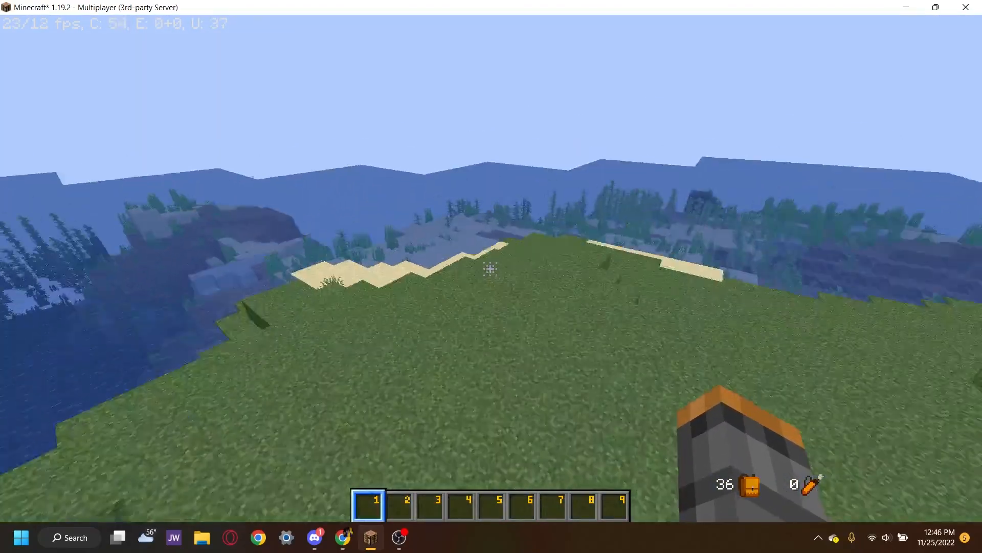
Search the creative inventory for an anvil and a carved pumpkin and put them in hotbar slots 1 and 2.
{"action": "key", "text": "e"}
{"action": "left_click", "coordinate": [618, 146]}
{"action": "type", "text": "anv"}
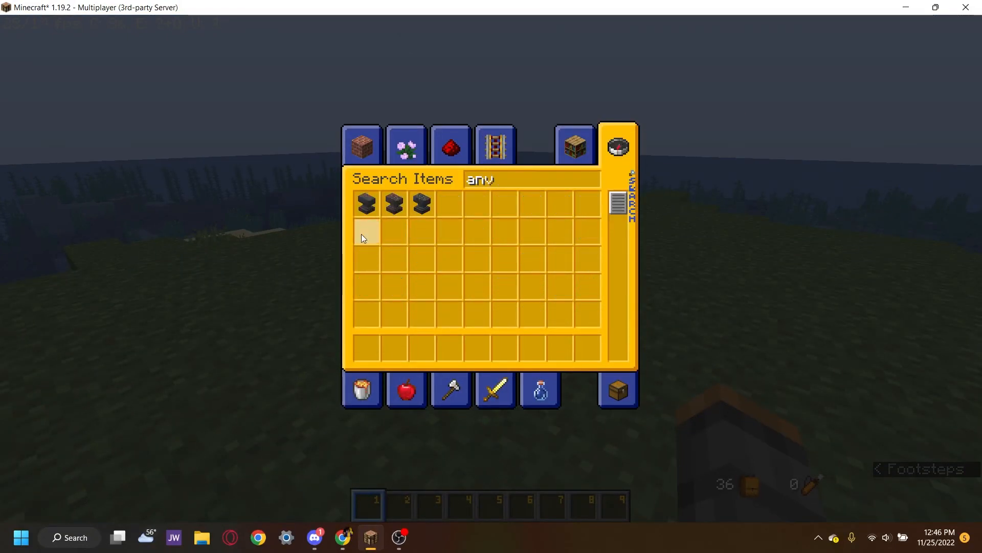
{"action": "left_click", "coordinate": [366, 204]}
{"action": "left_click", "coordinate": [366, 348]}
{"action": "type", "text": "pum"}
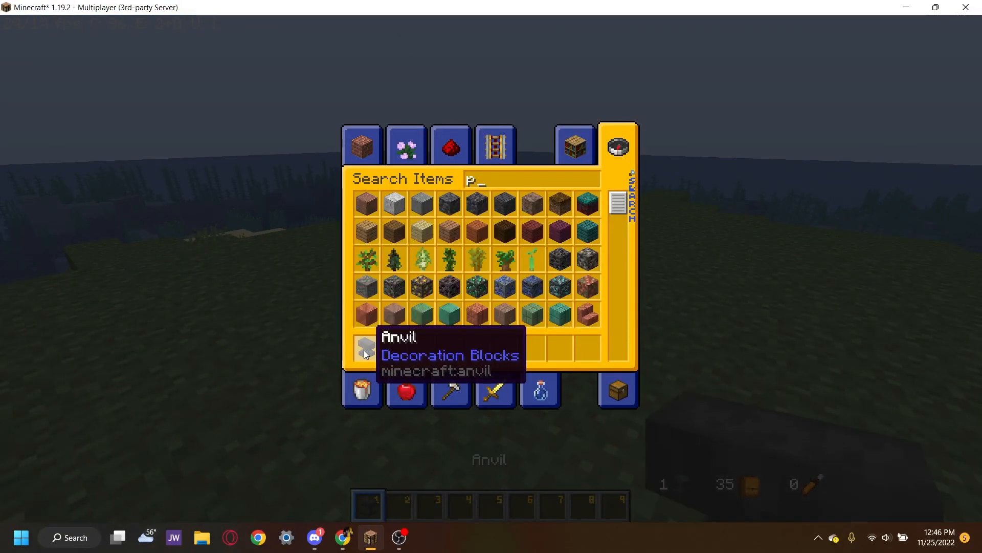
{"action": "left_click", "coordinate": [394, 204]}
{"action": "left_click", "coordinate": [409, 364]}
{"action": "key", "text": "e"}
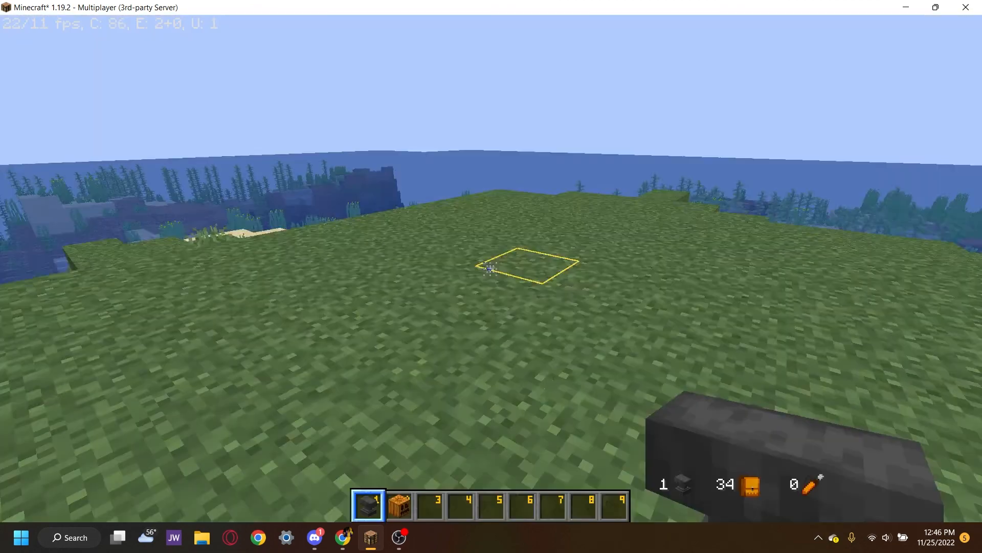
Place the anvil on the grass, open it, and copy a full stack of carved pumpkins into hotbar slot 3.
{"action": "right_click", "coordinate": [491, 276]}
{"action": "right_click", "coordinate": [491, 276]}
{"action": "left_click", "coordinate": [416, 372]}
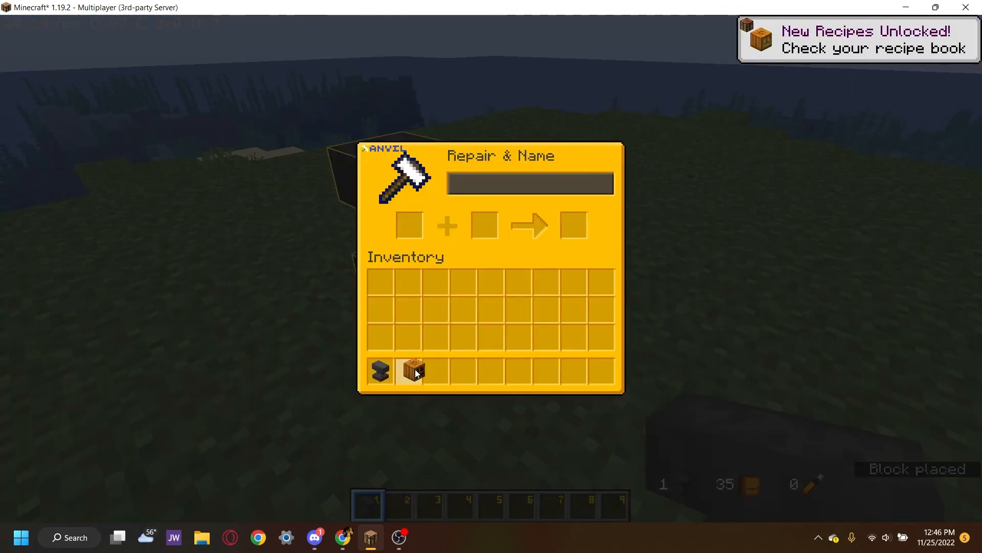
{"action": "left_click", "coordinate": [421, 373]}
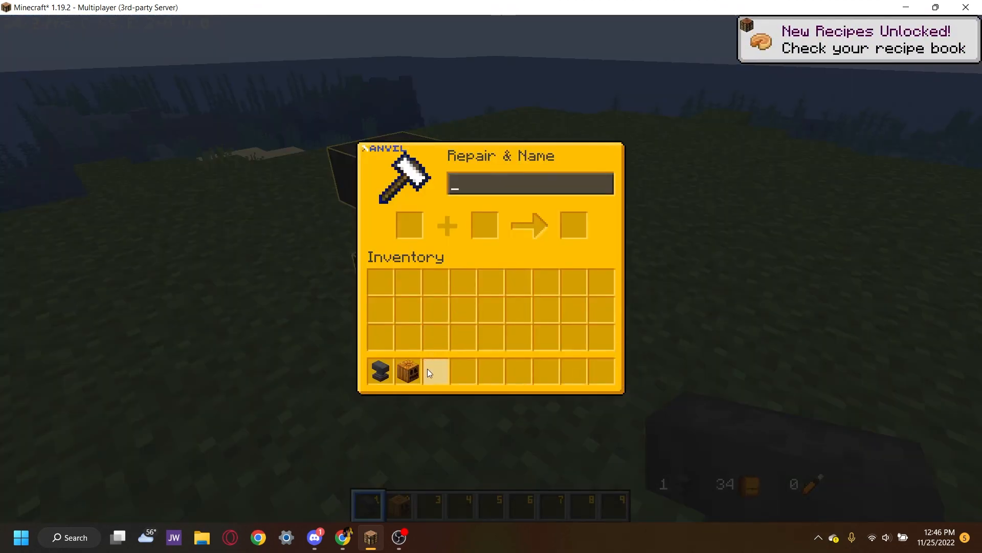
{"action": "middle_click", "coordinate": [411, 375]}
{"action": "left_click", "coordinate": [436, 374]}
{"action": "key", "text": "Escape"}
Check the selected resource packs for the server's hat pack and return to the game.
{"action": "key", "text": "Escape"}
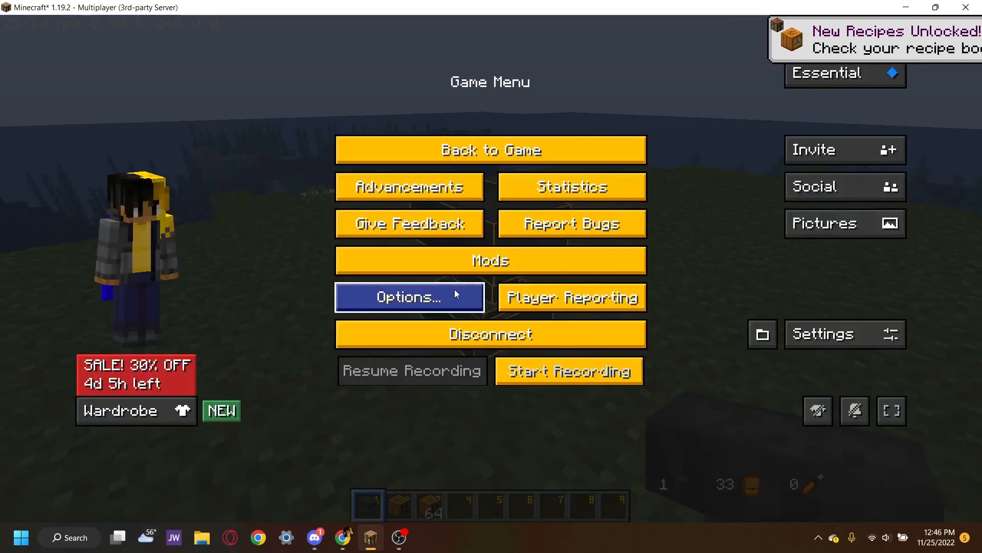
{"action": "left_click", "coordinate": [453, 290]}
{"action": "left_click", "coordinate": [453, 290]}
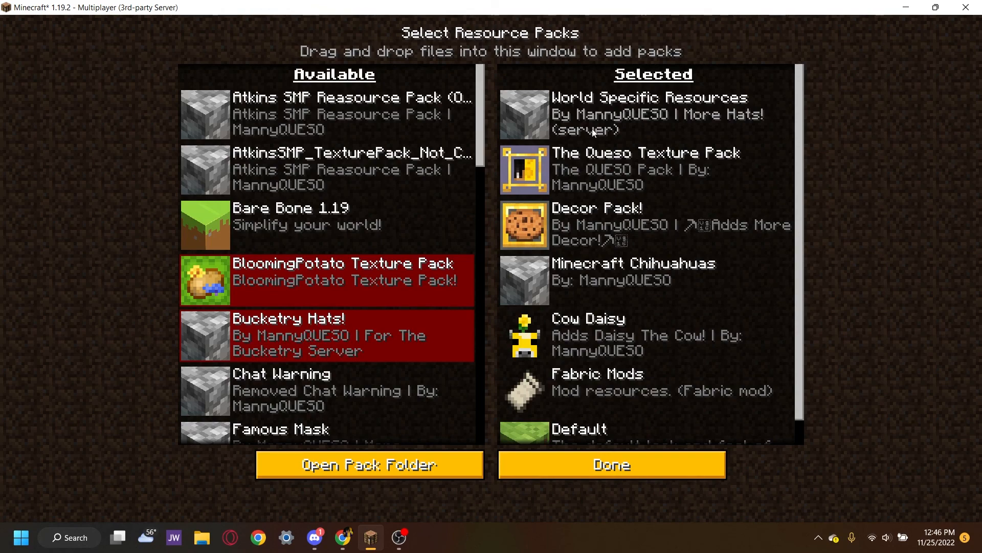
{"action": "scroll", "coordinate": [579, 138], "scroll_direction": "down", "scroll_amount": 1}
{"action": "scroll", "coordinate": [606, 137], "scroll_direction": "up", "scroll_amount": 1}
{"action": "key", "text": "Escape"}
{"action": "key", "text": "Escape"}
{"action": "key", "text": "Escape"}
Rename the single carved pumpkin to Hat 1 at the anvil and put it in hotbar slot 2.
{"action": "right_click", "coordinate": [491, 269]}
{"action": "left_click", "coordinate": [406, 383], "text": "shift"}
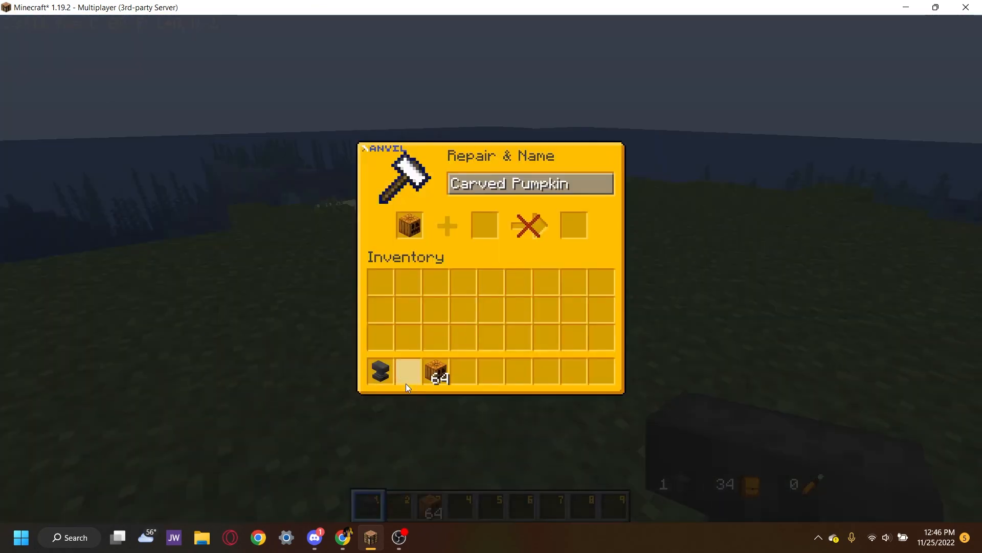
{"action": "key", "text": "ctrl+a"}
{"action": "type", "text": "Hat 1"}
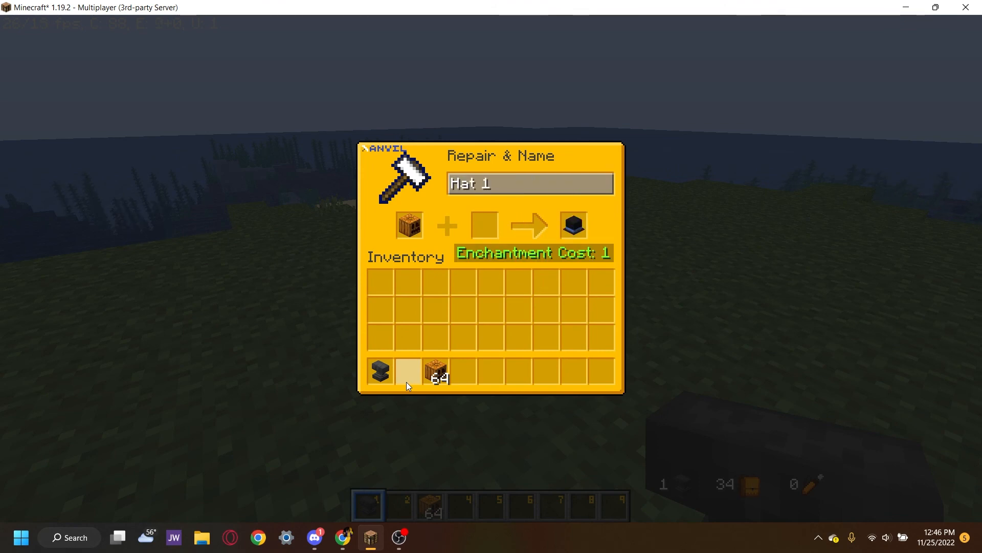
{"action": "left_click", "coordinate": [573, 225]}
{"action": "left_click", "coordinate": [409, 372]}
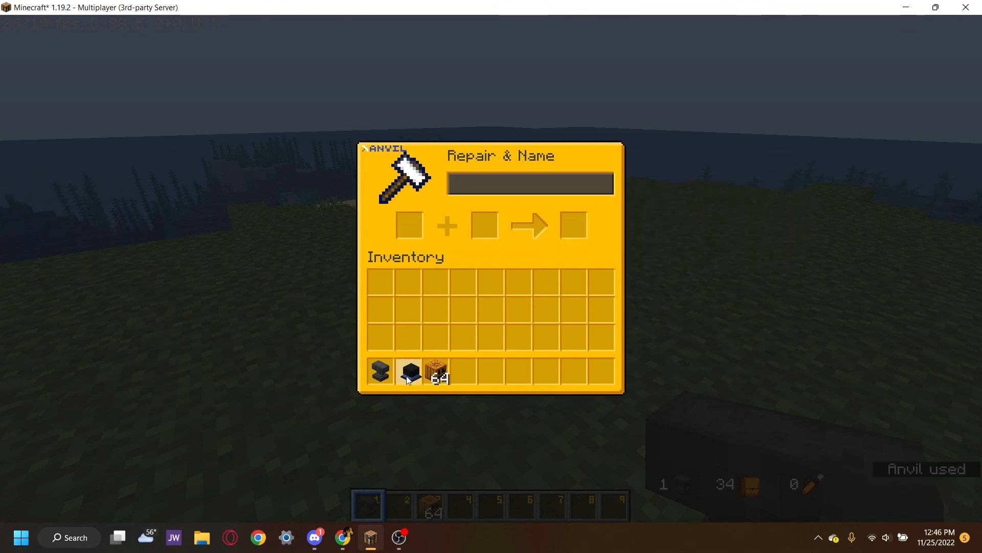
Take one carved pumpkin from the stack, rename it Hat 2 at the anvil, and put it in hotbar slot 3.
{"action": "left_click", "coordinate": [435, 371]}
{"action": "right_click", "coordinate": [409, 226]}
{"action": "left_click", "coordinate": [463, 336]}
{"action": "key", "text": "ctrl+a"}
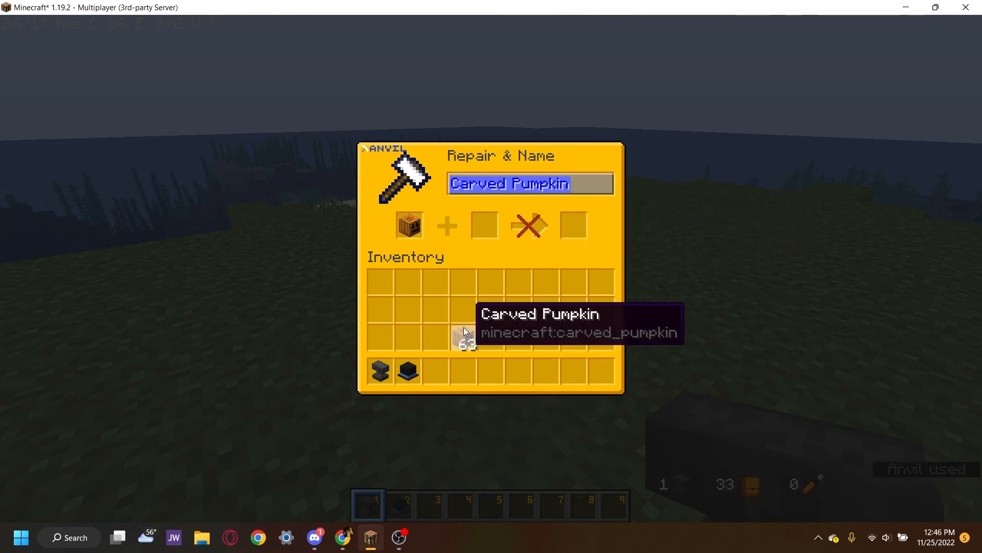
{"action": "type", "text": "Hat 2"}
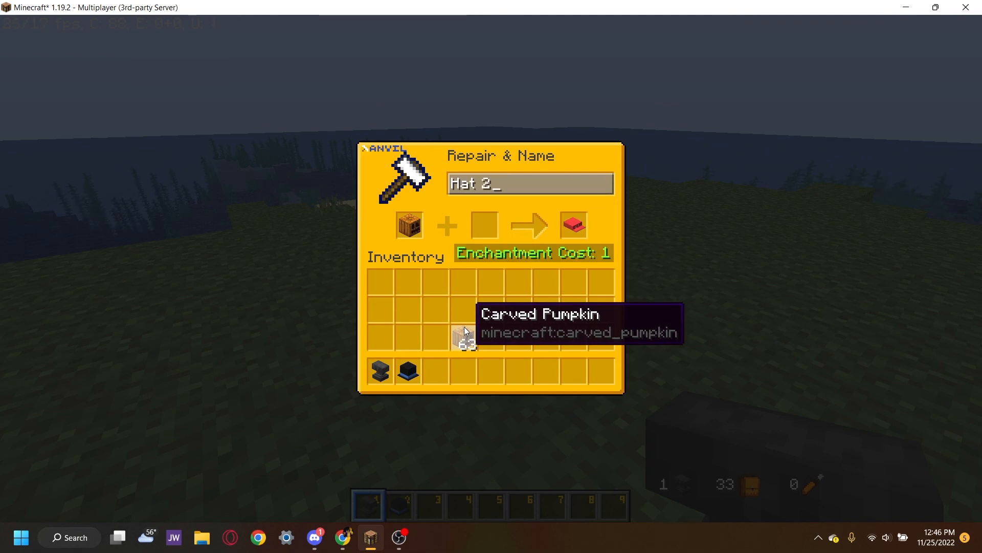
{"action": "left_click", "coordinate": [573, 225]}
{"action": "left_click", "coordinate": [439, 373]}
{"action": "key", "text": "Escape"}
Drop Hat 1 and Hat 2 onto the grass near the anvil and back away.
{"action": "key", "text": "2"}
{"action": "key", "text": "q"}
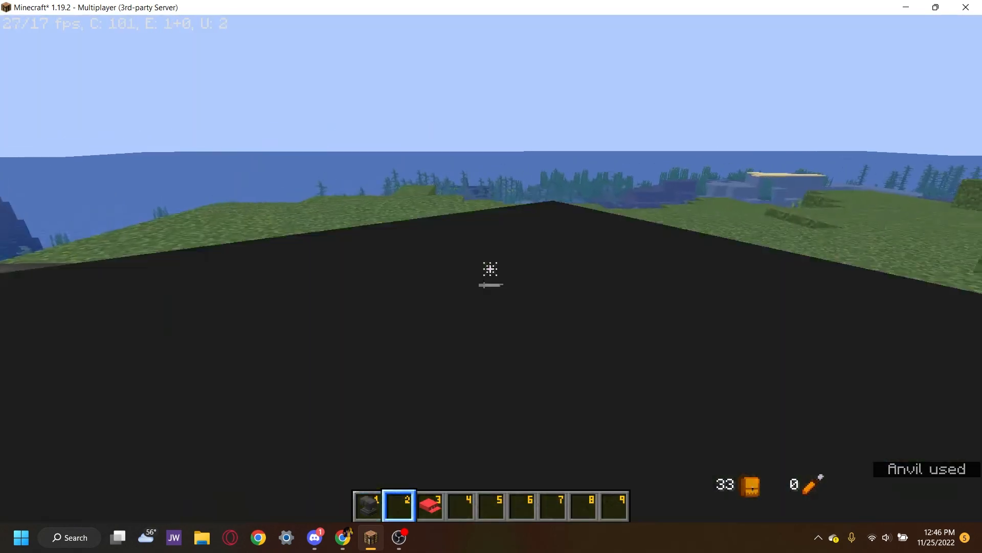
{"action": "key", "text": "3"}
{"action": "key", "text": "q"}
{"action": "key", "text": "s"}
Examine the character and the dropped hats beside the anvil in the front-facing third-person view.
{"action": "key", "text": "F5"}
{"action": "key", "text": "F5"}
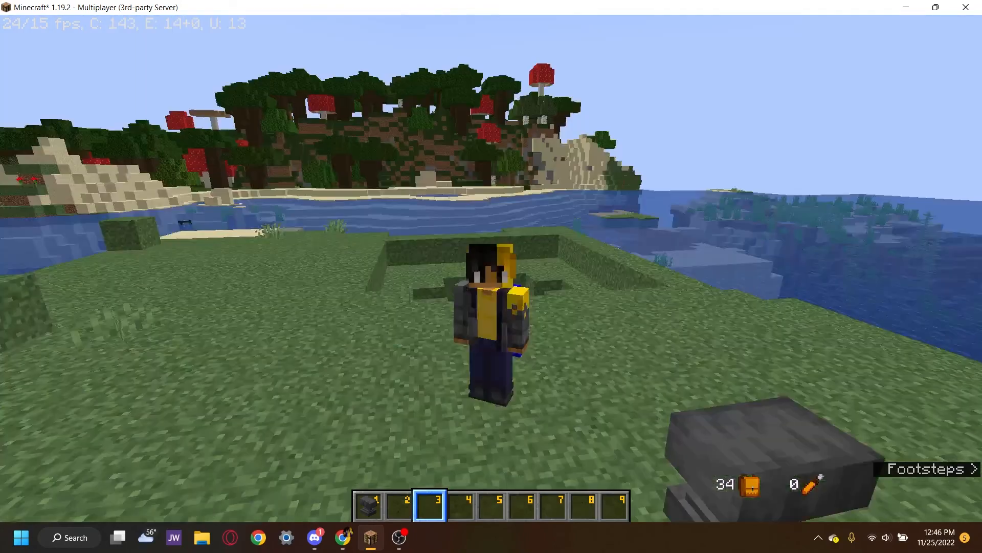
{"action": "key", "text": "c"}
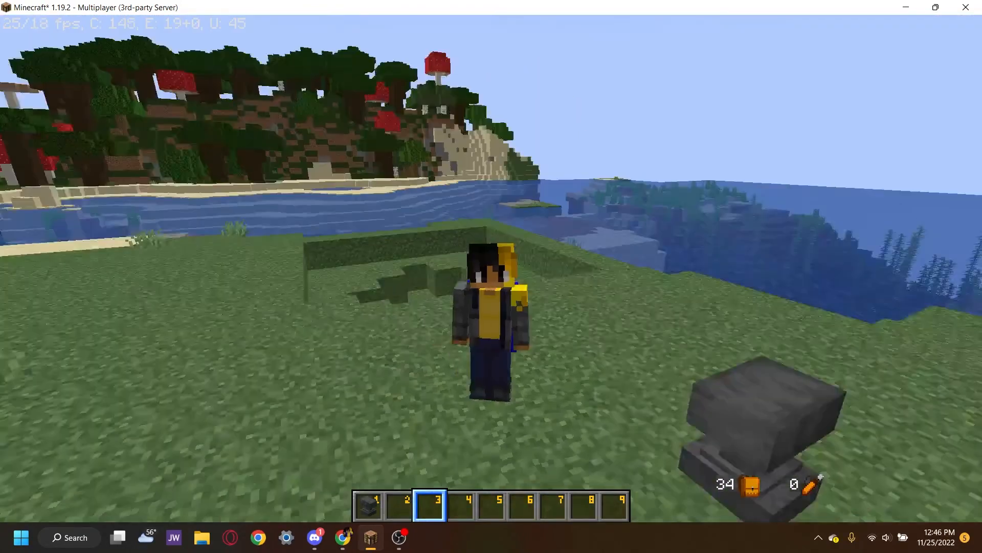
{"action": "key", "text": "c"}
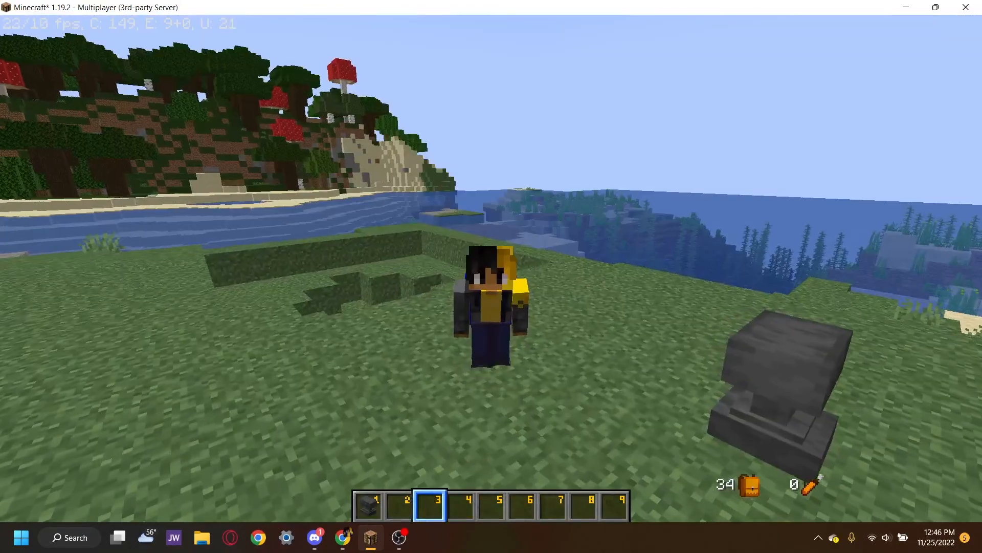
{"action": "key", "text": "c"}
{"action": "key", "text": "c"}
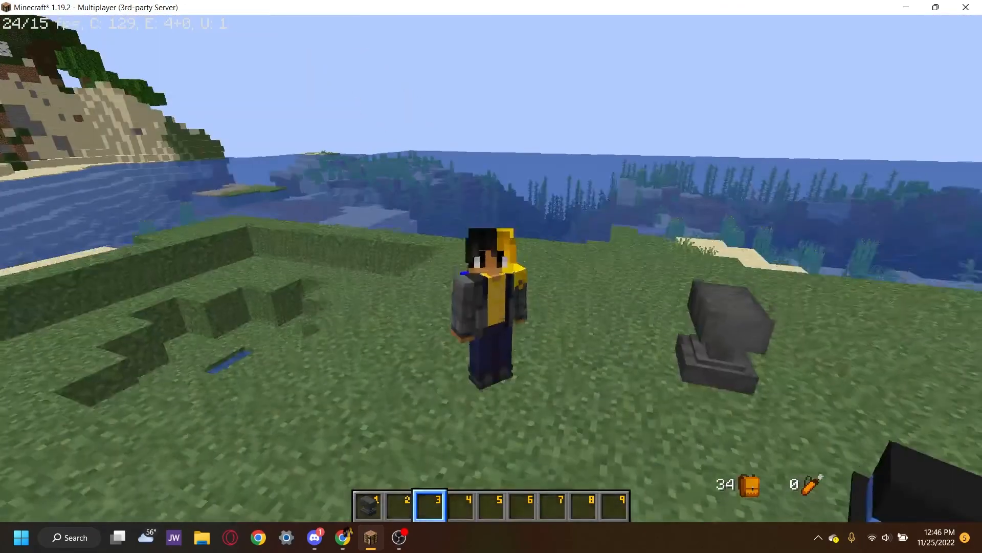
{"action": "key", "text": "F5"}
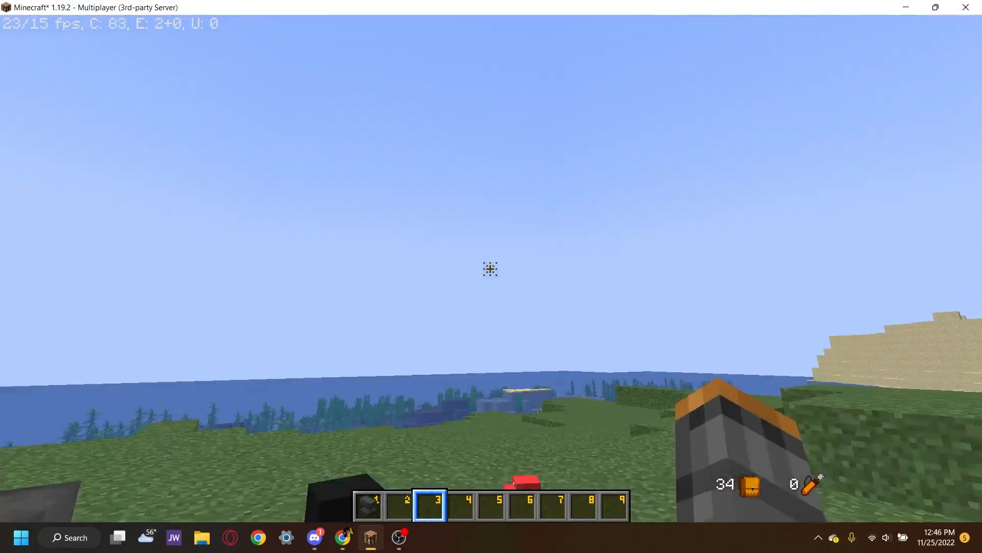
{"action": "key", "text": "F5"}
{"action": "key", "text": "F5"}
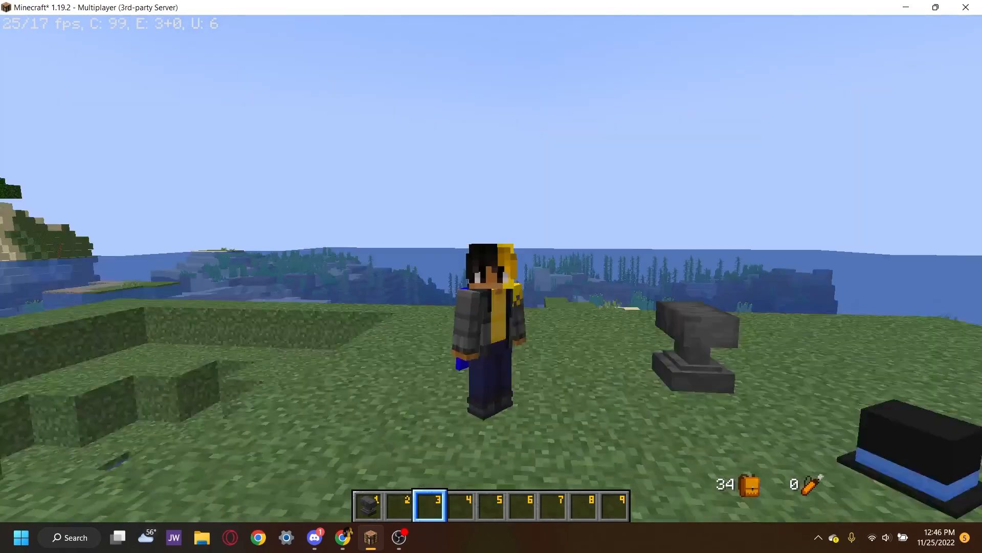
{"action": "key", "text": "w"}
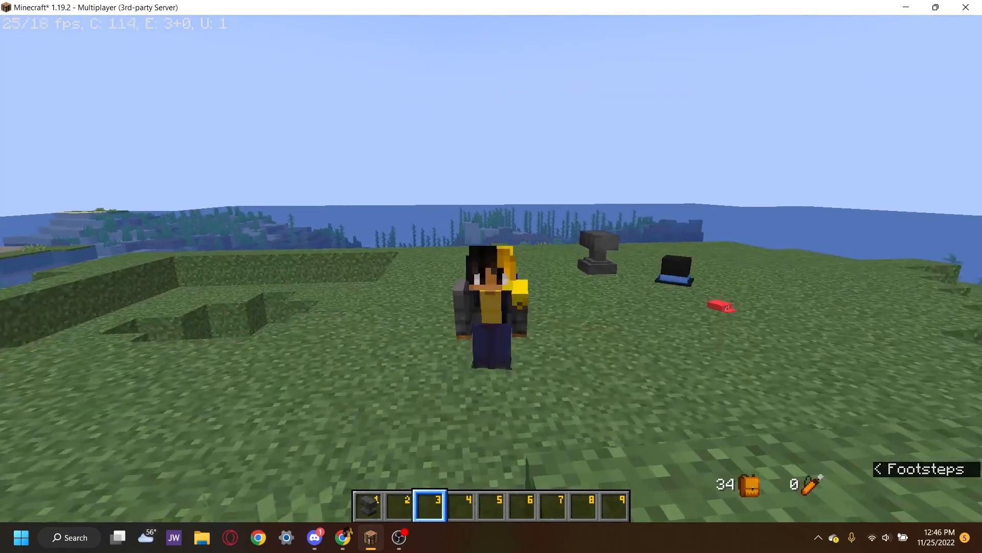